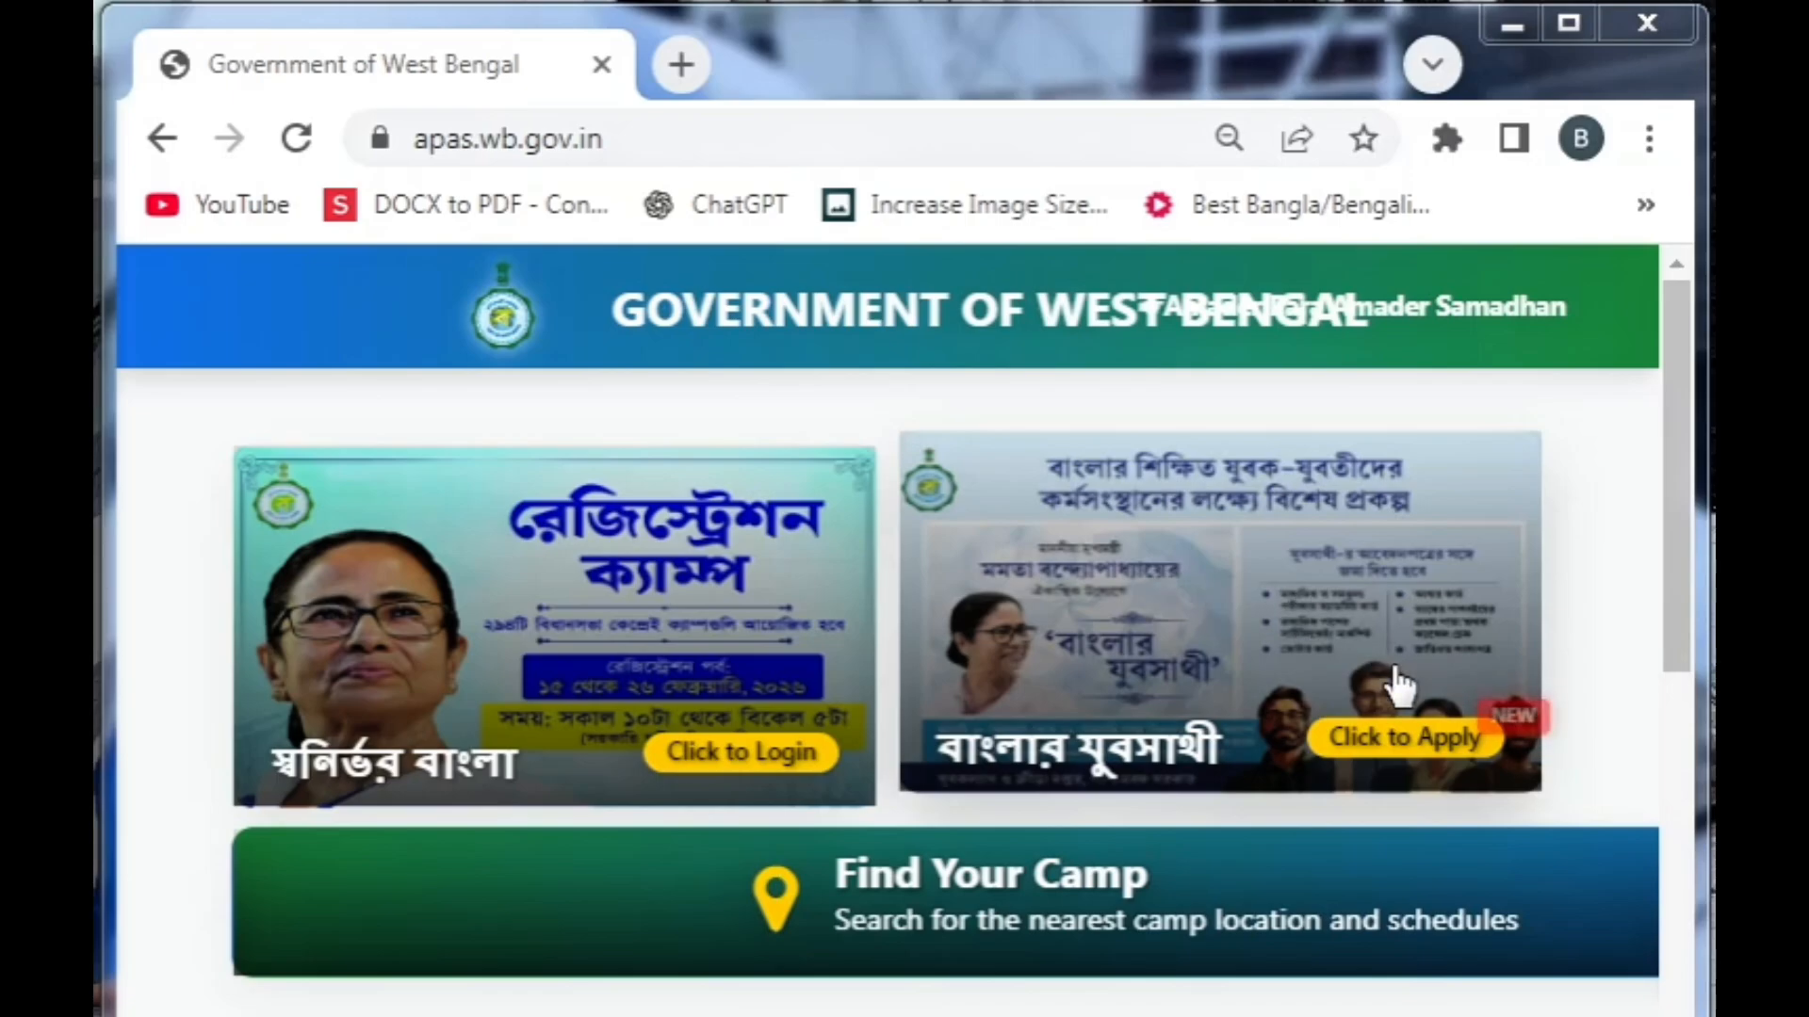
Start the online Banglar Yuba Sathi application and sign in with the mobile number's OTP and the PIN
click(1399, 740)
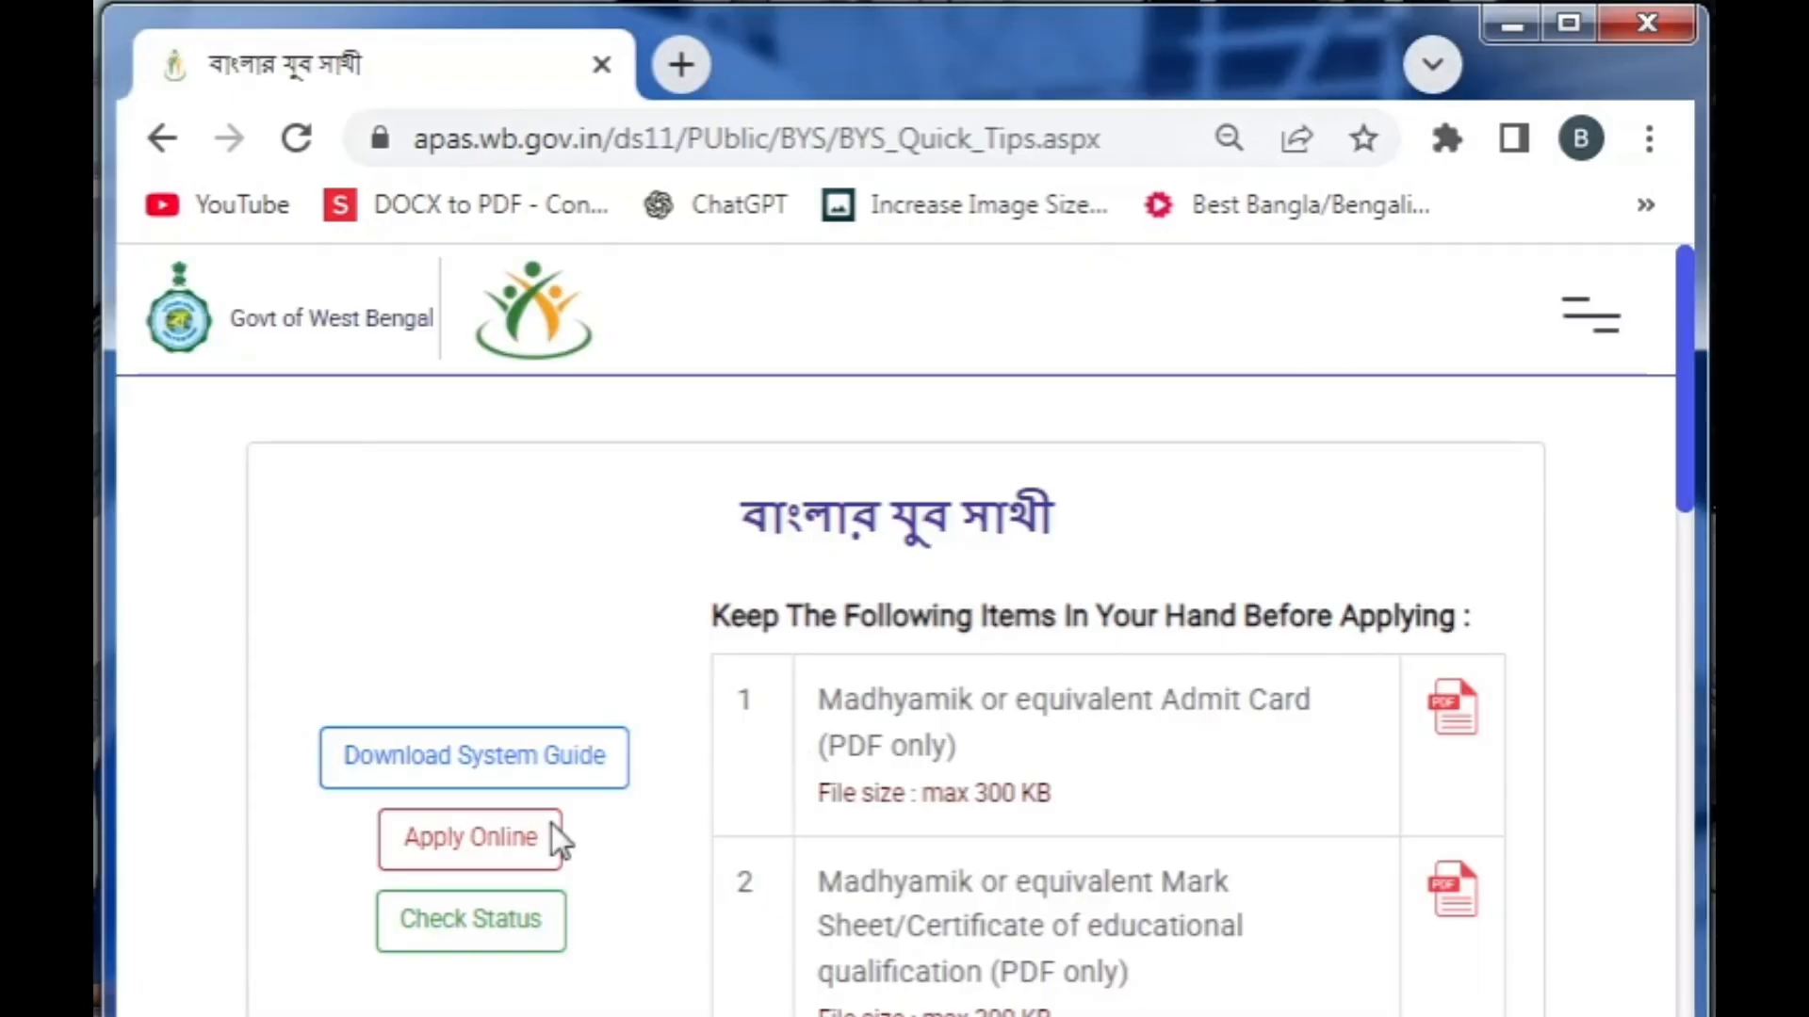
click(489, 831)
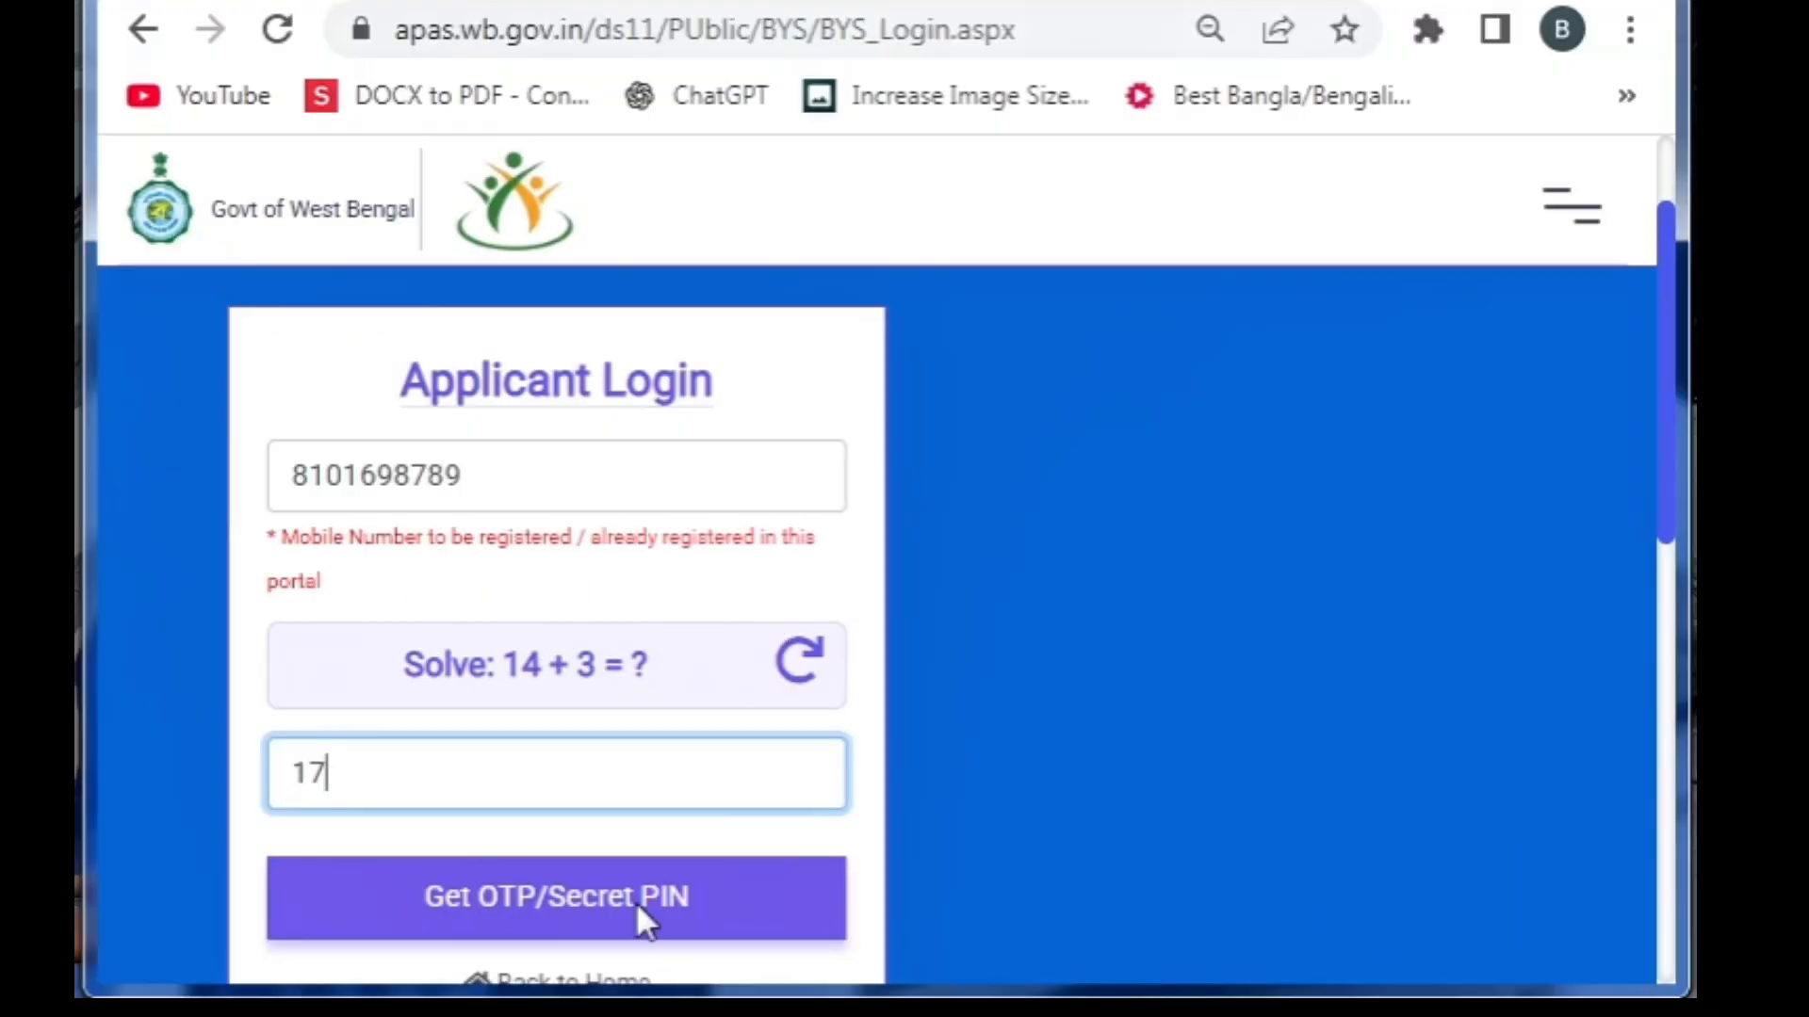
click(601, 930)
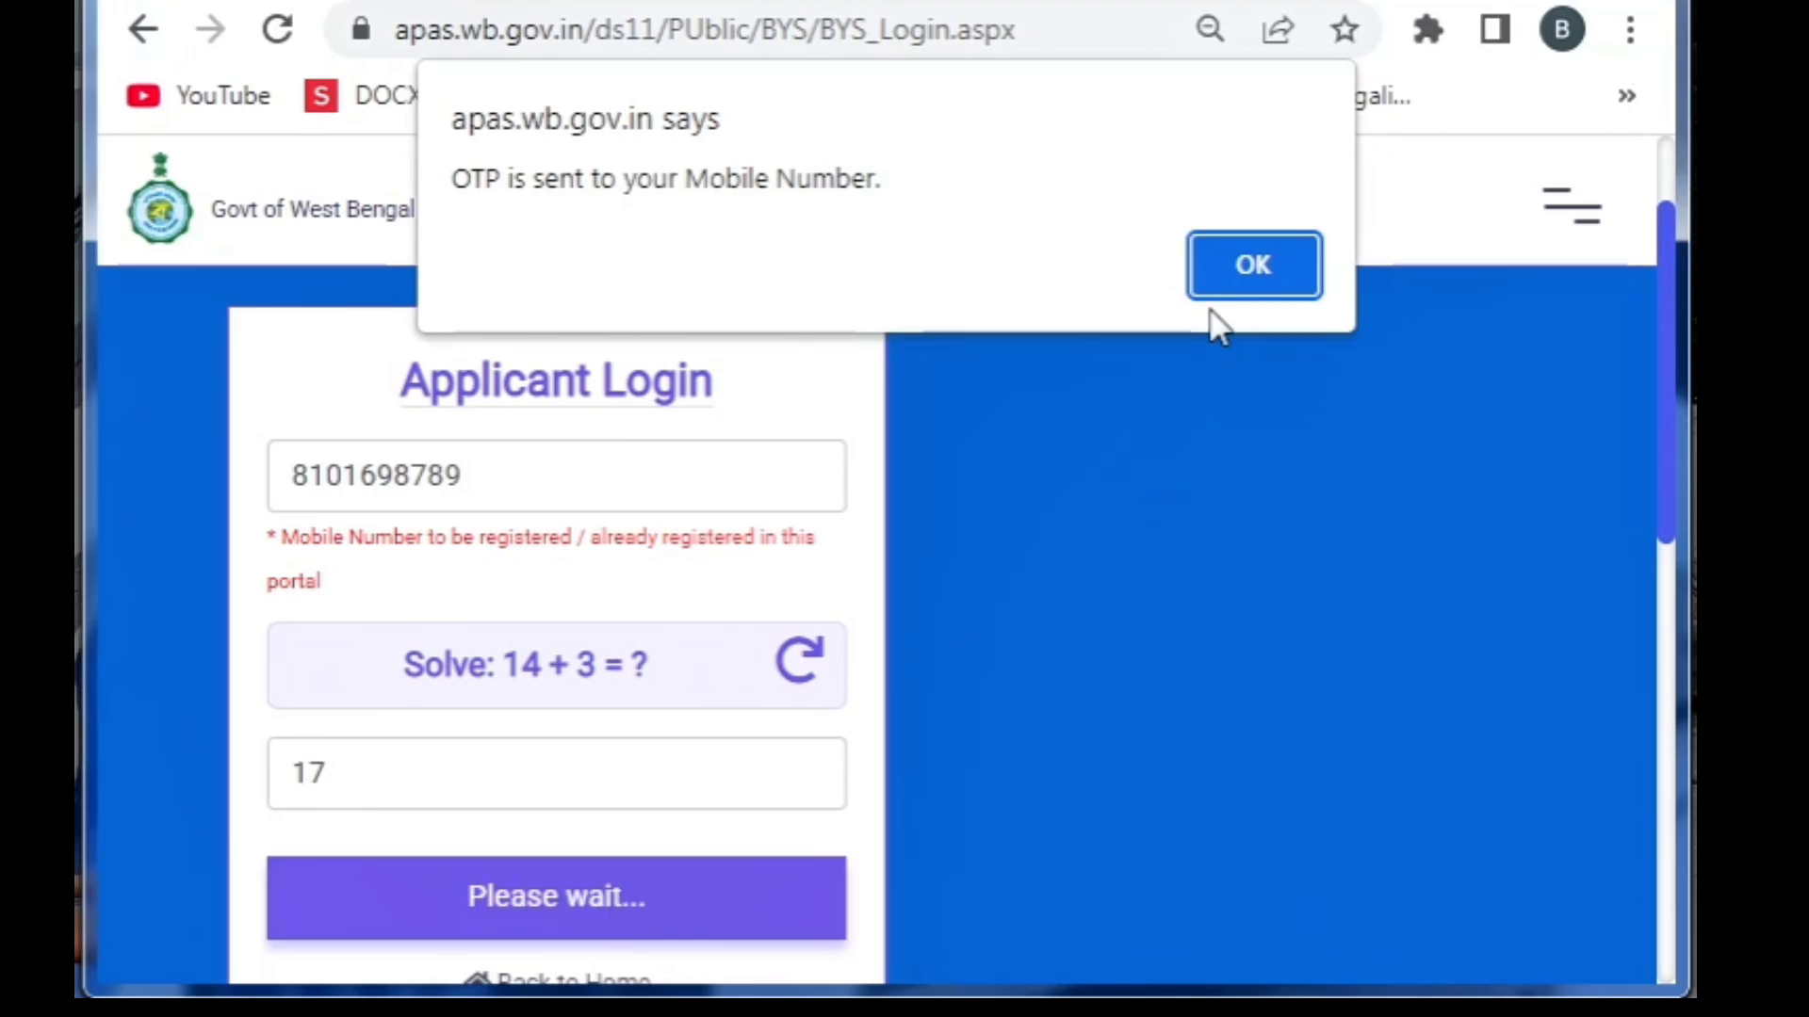
click(1241, 279)
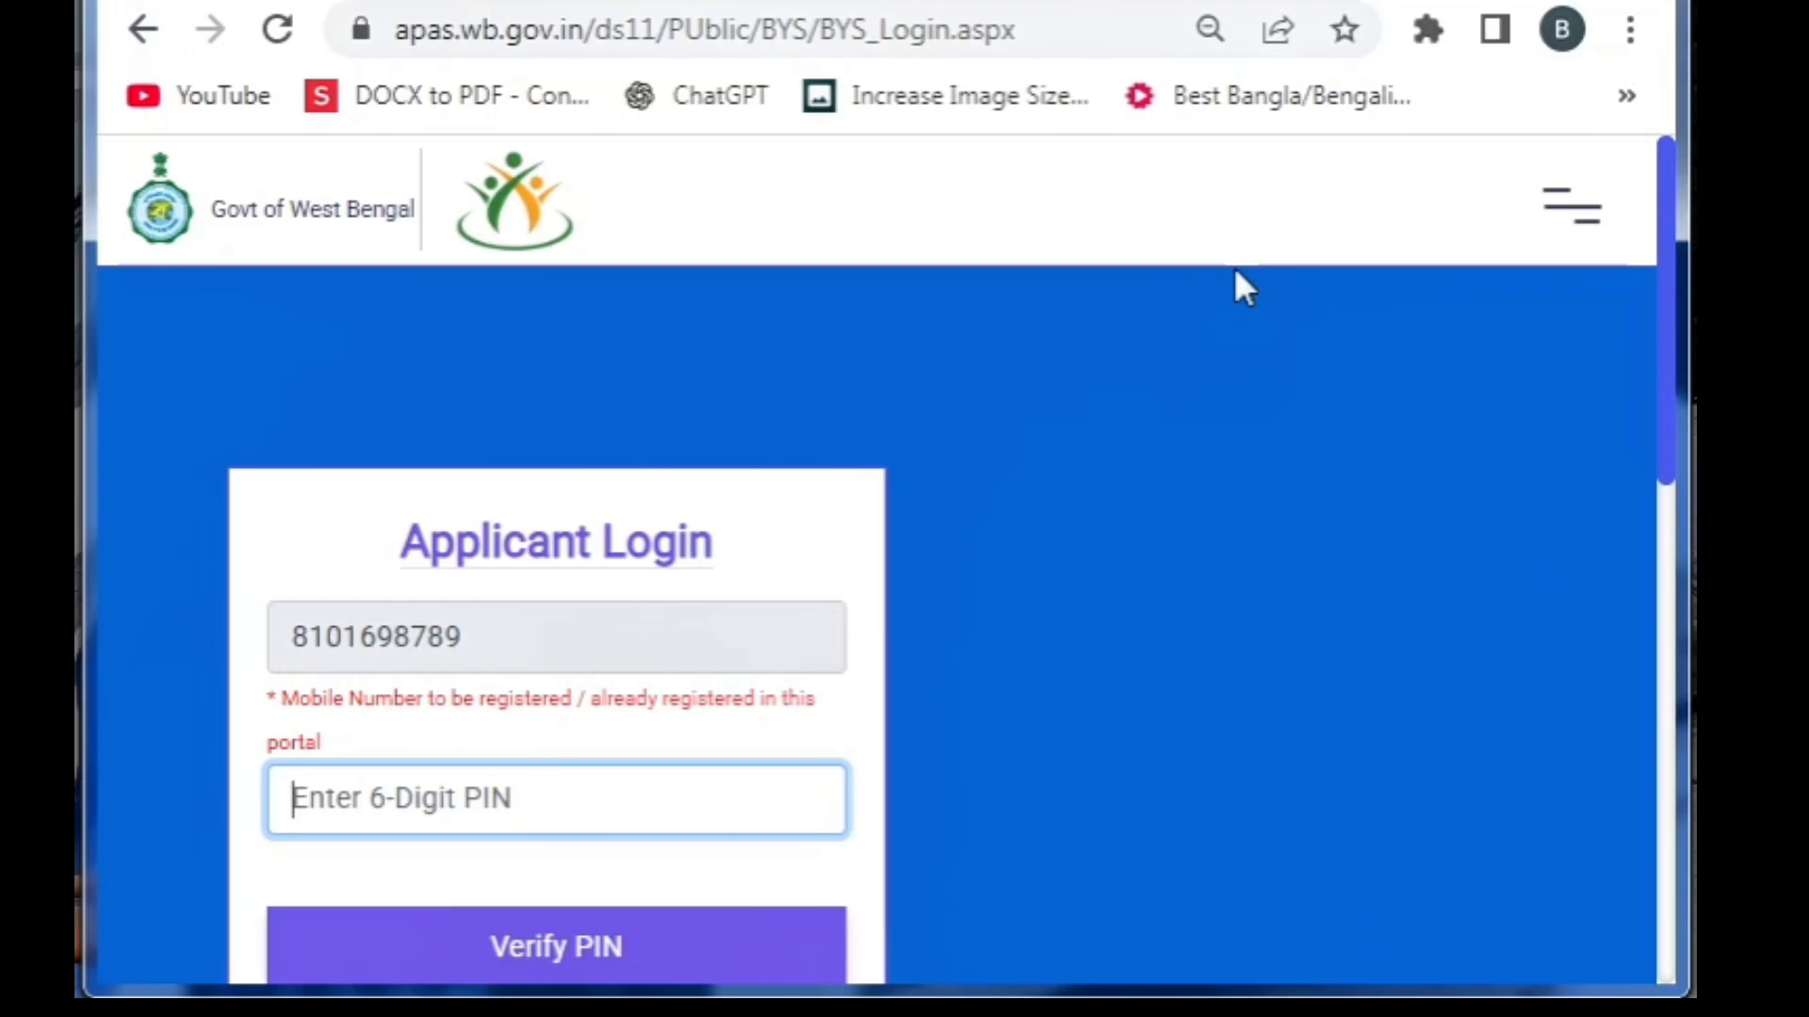
text(****)
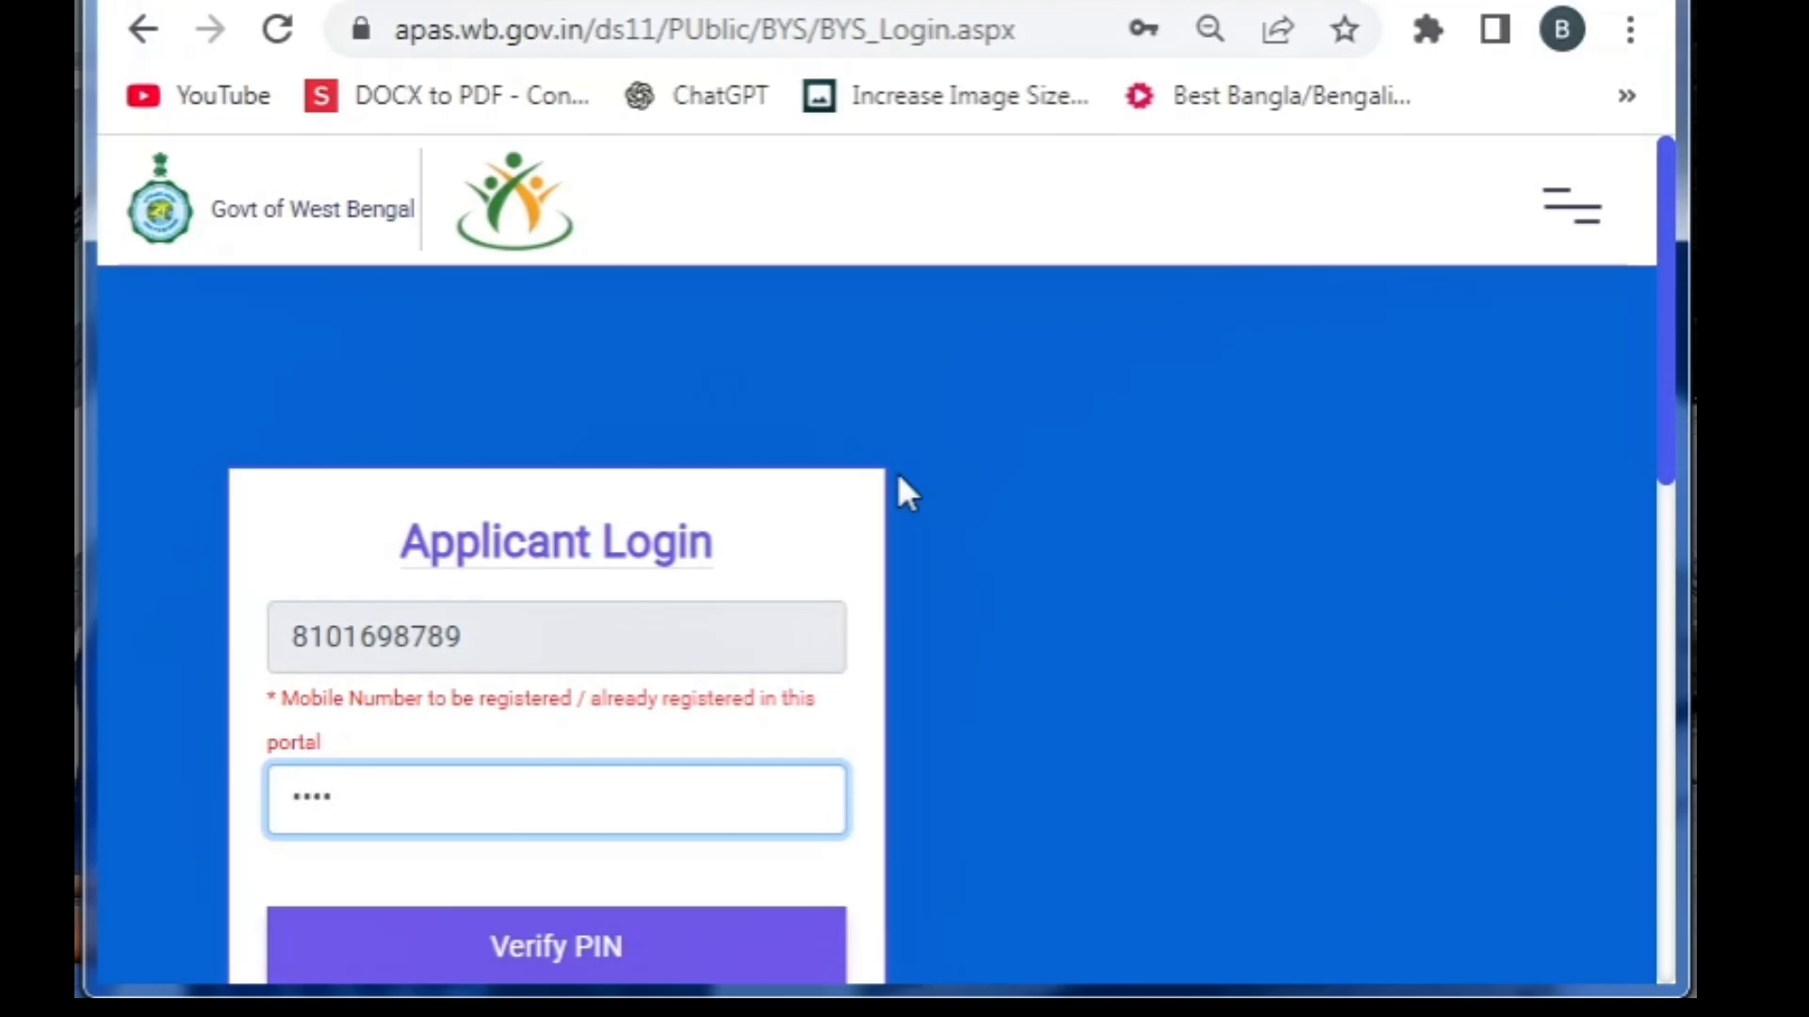
text(**)
click(523, 942)
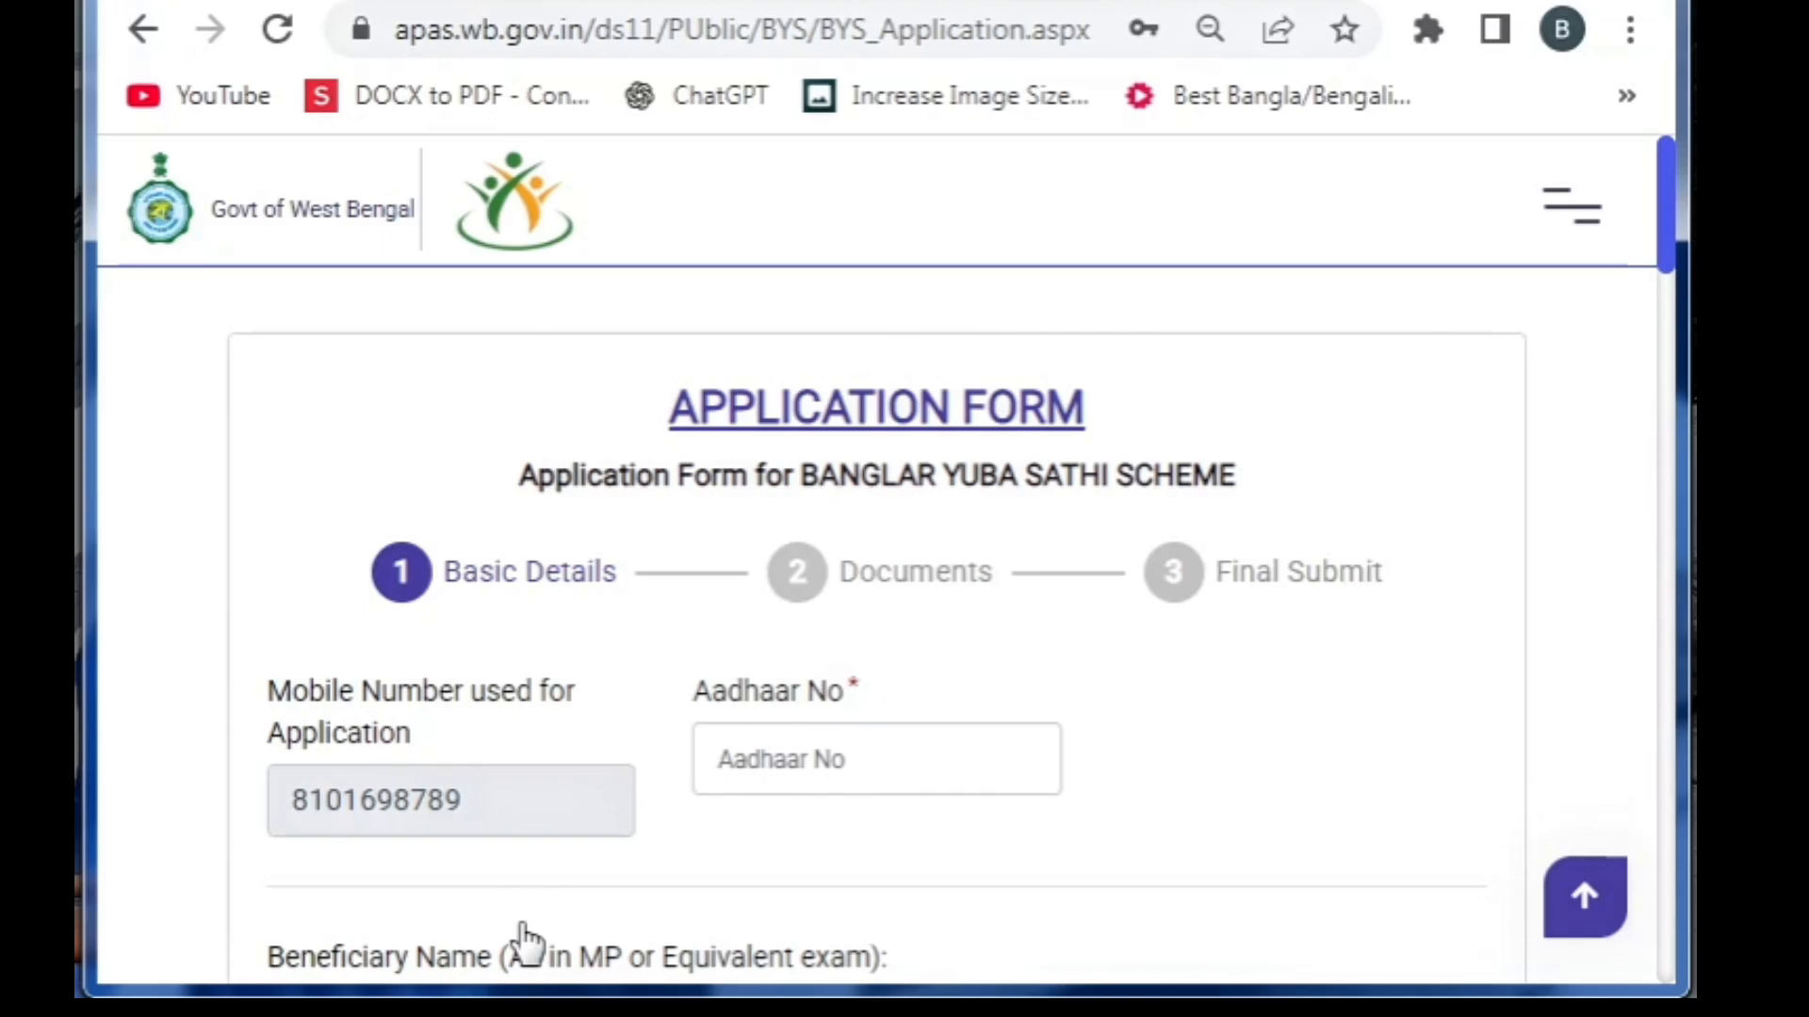
Enter the applicant's Aadhaar number, first name, last name and bank-linked mobile number
click(739, 759)
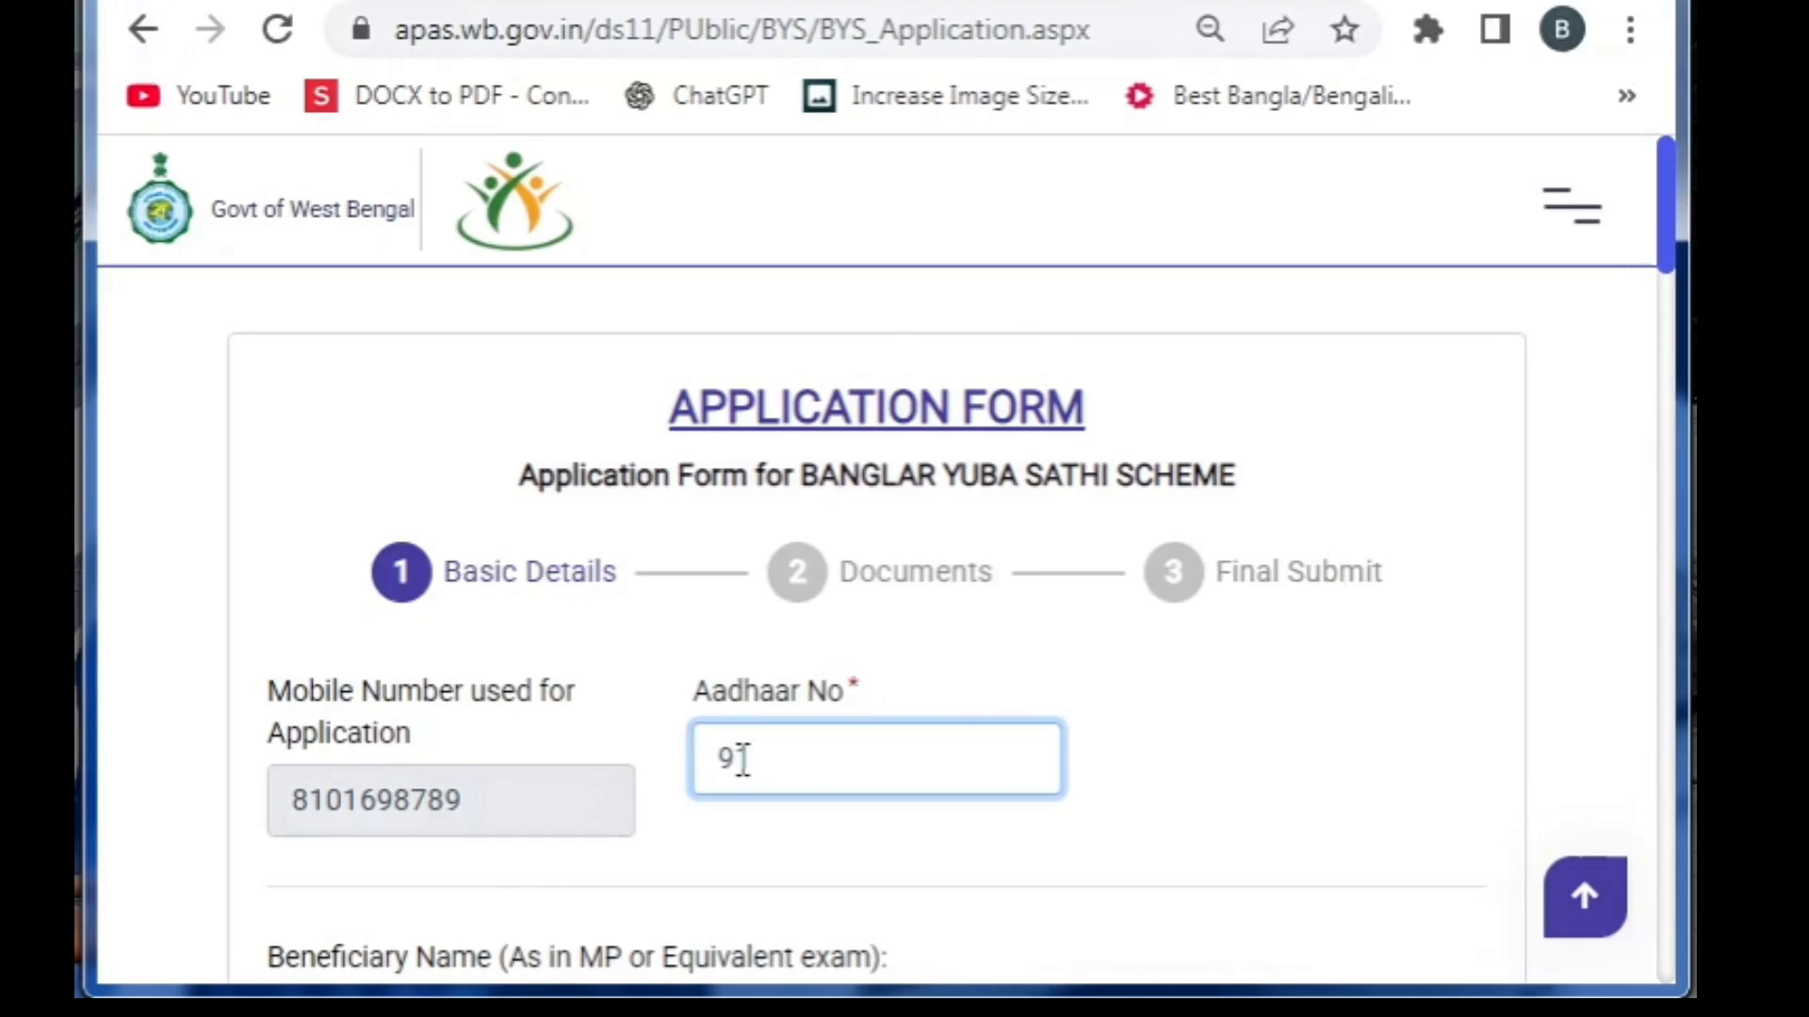
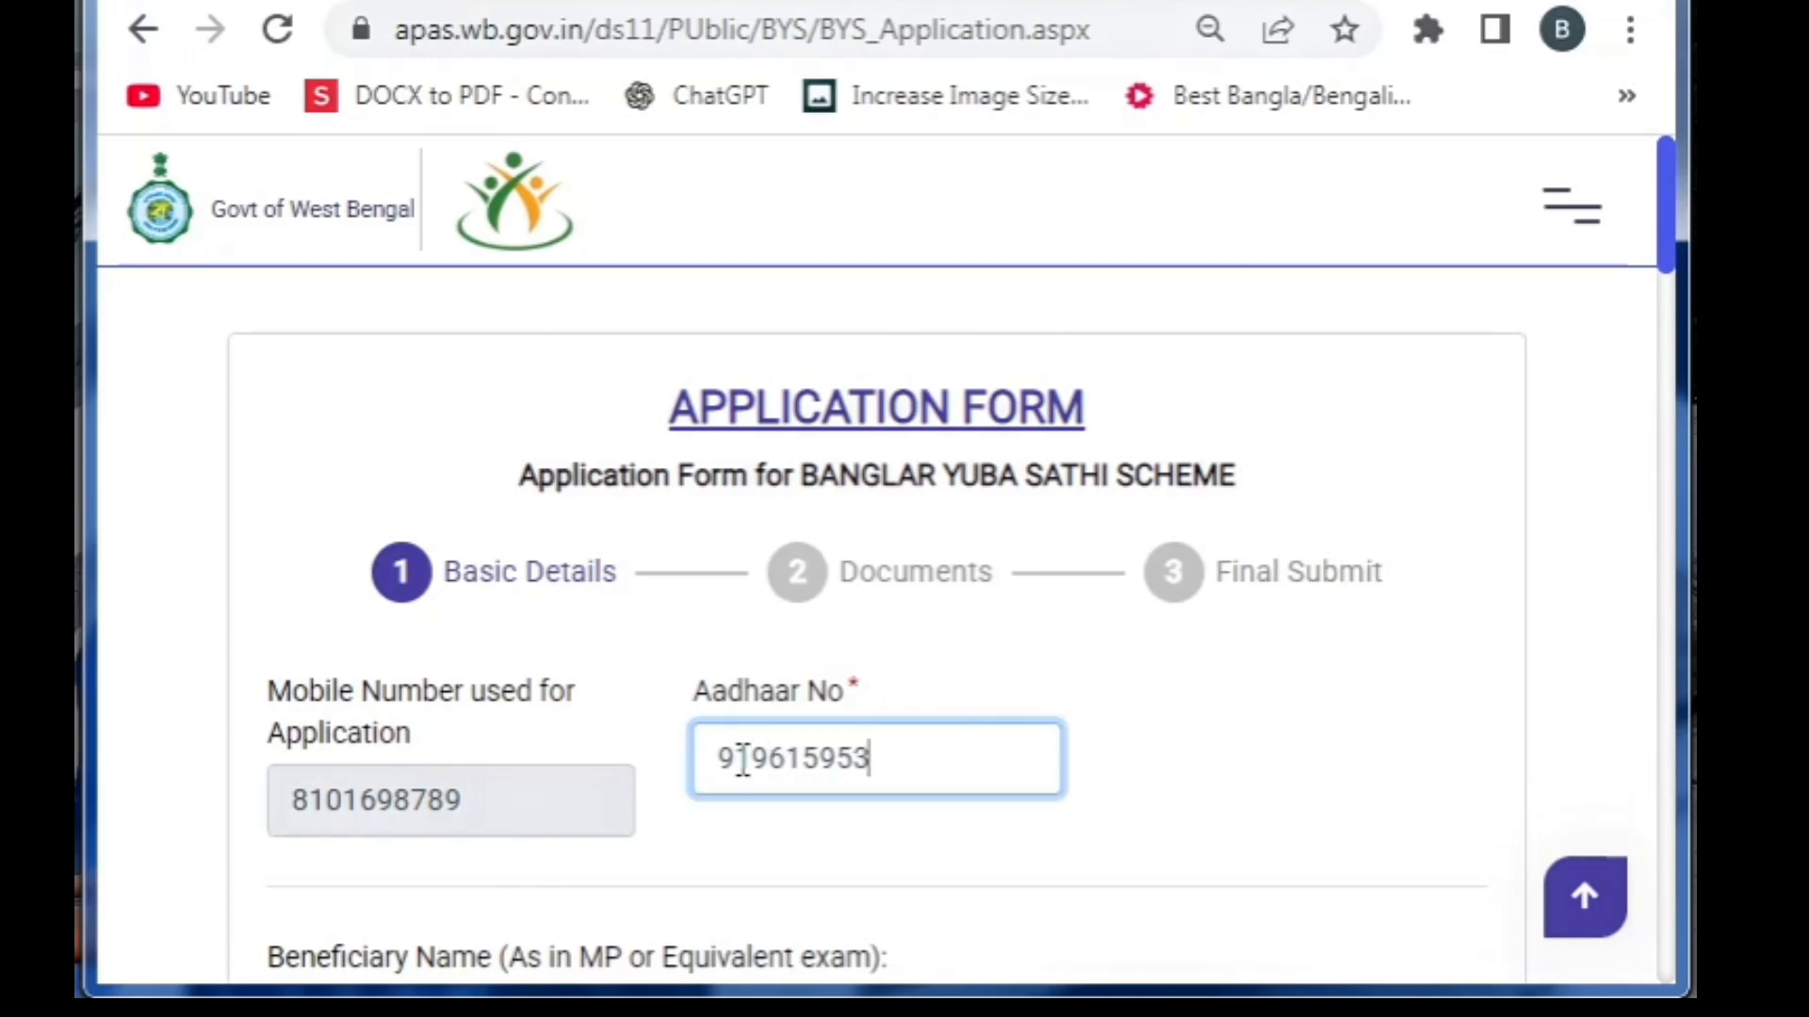
key(Tab)
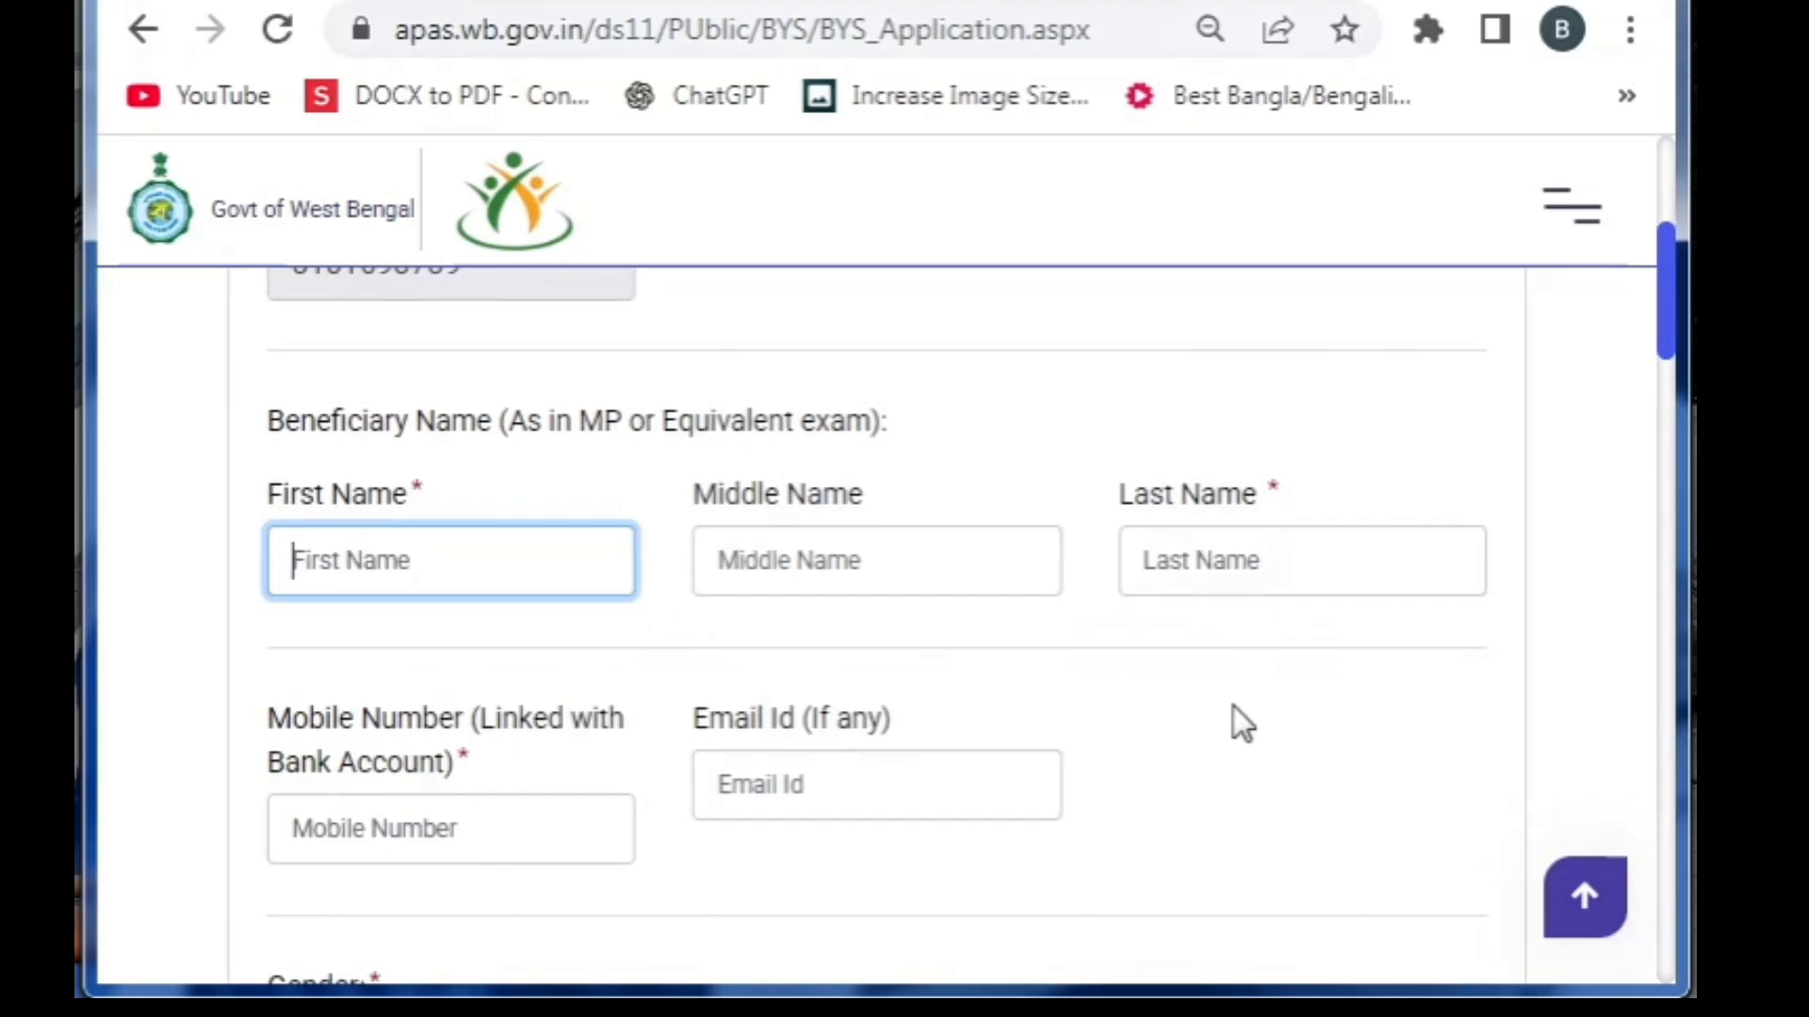
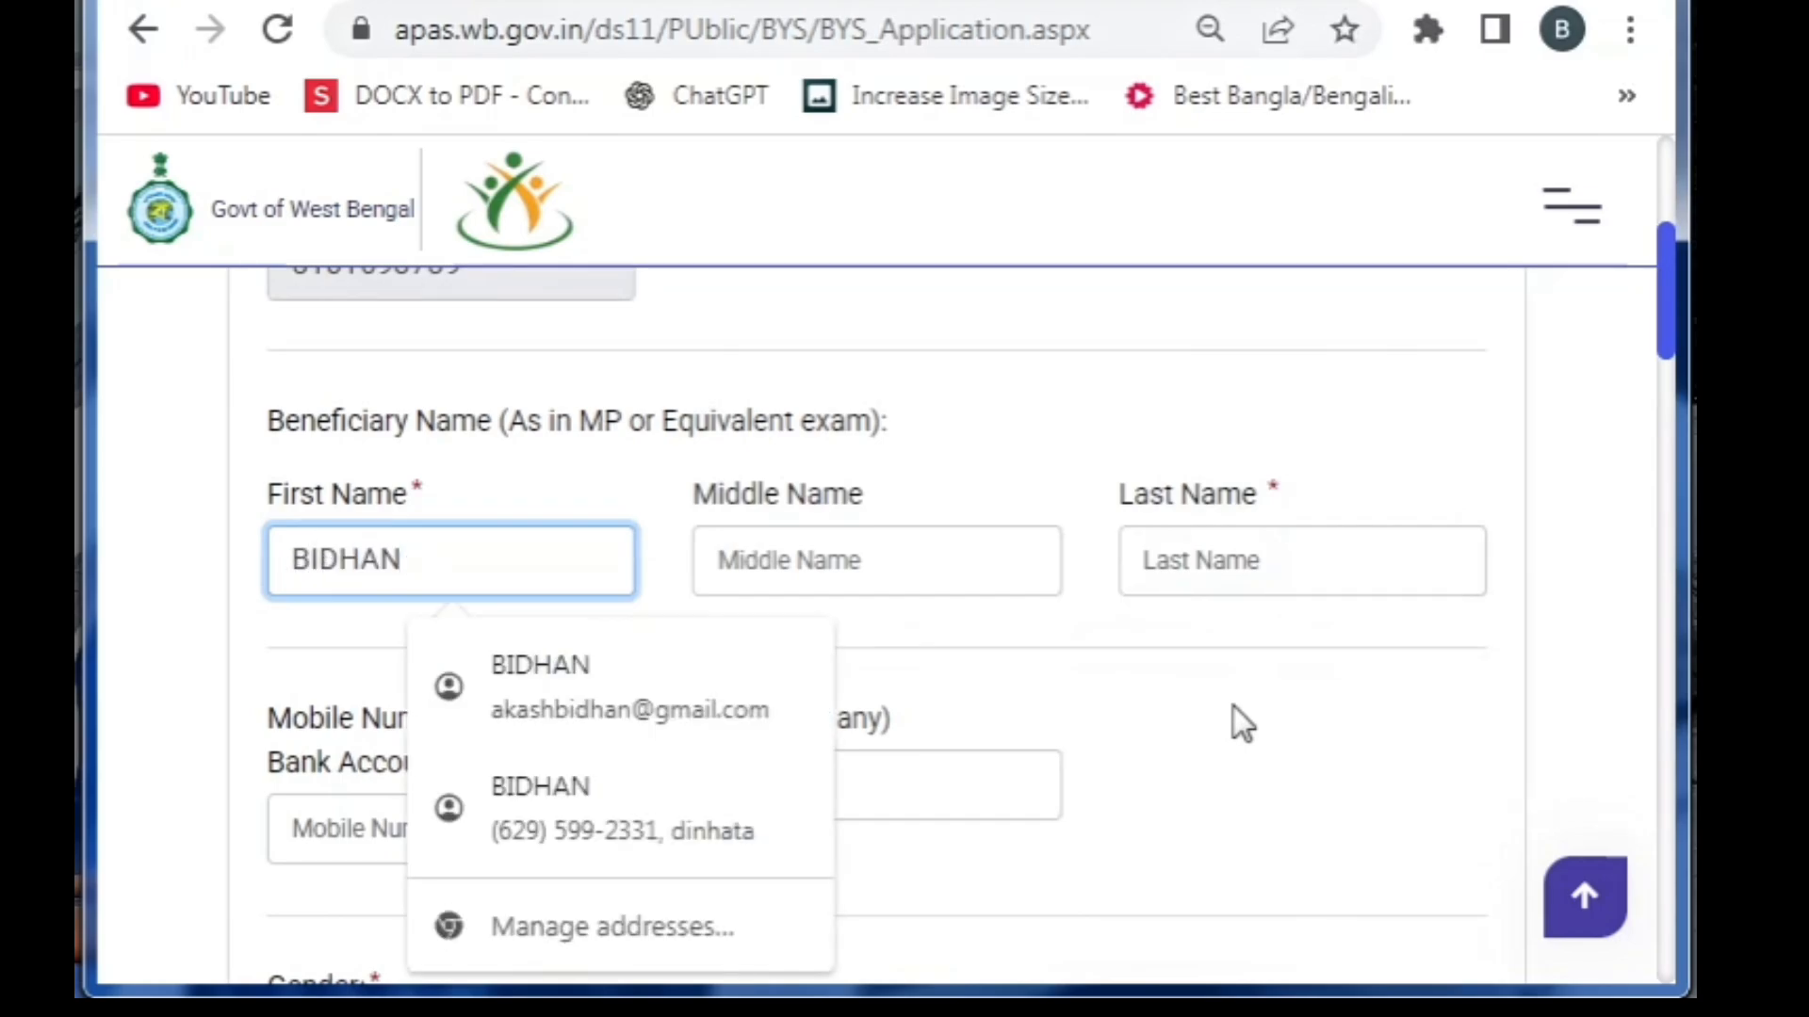
key(Tab)
key(Tab)
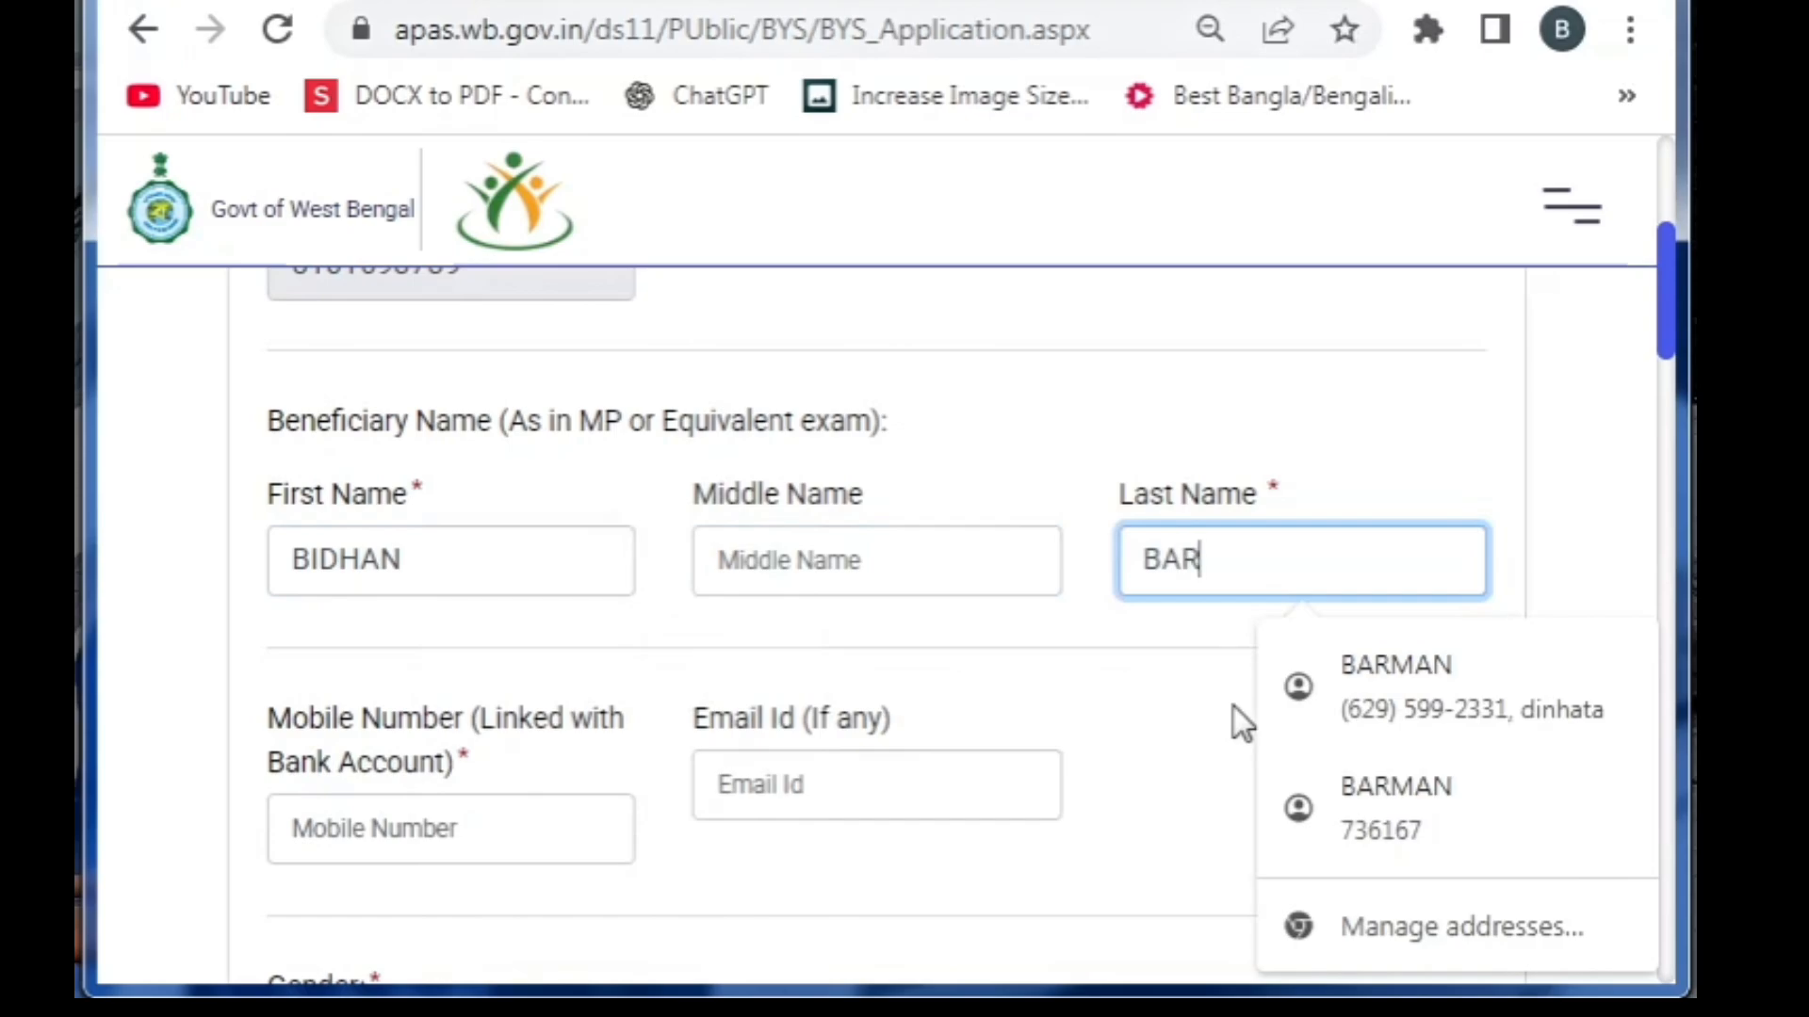
key(Tab)
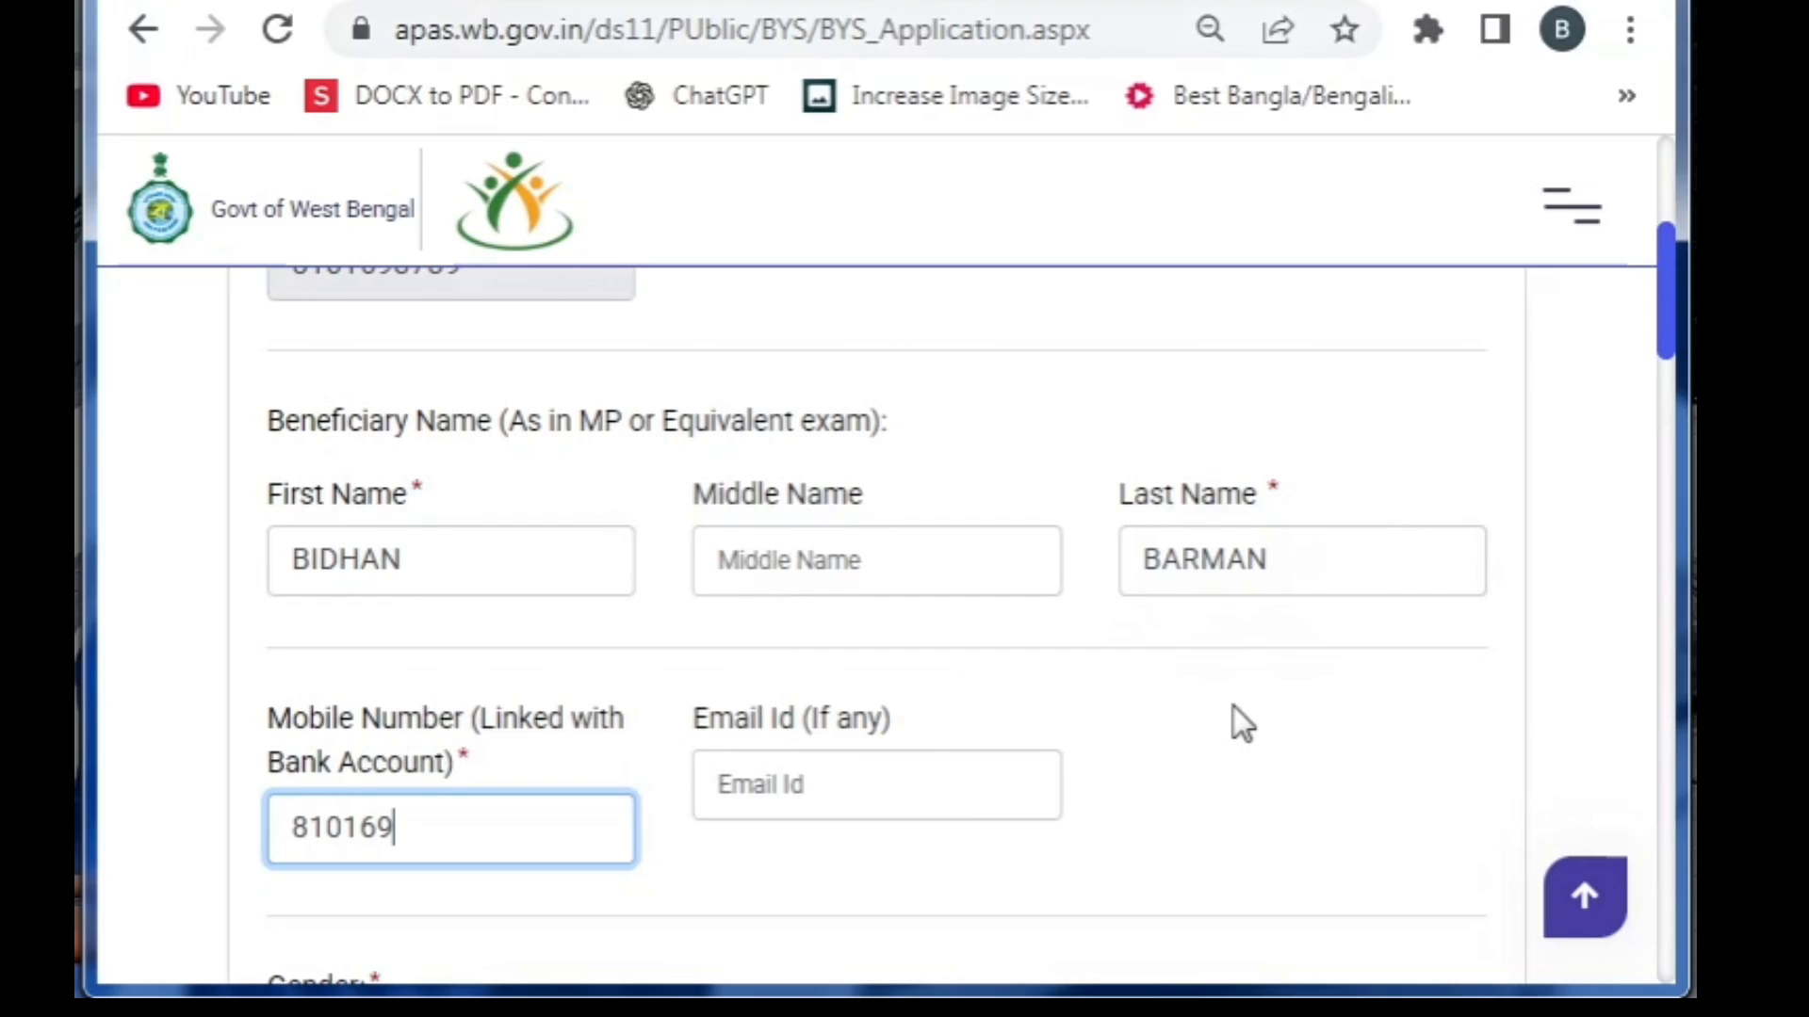
scroll(754, 660, down, 5)
click(364, 834)
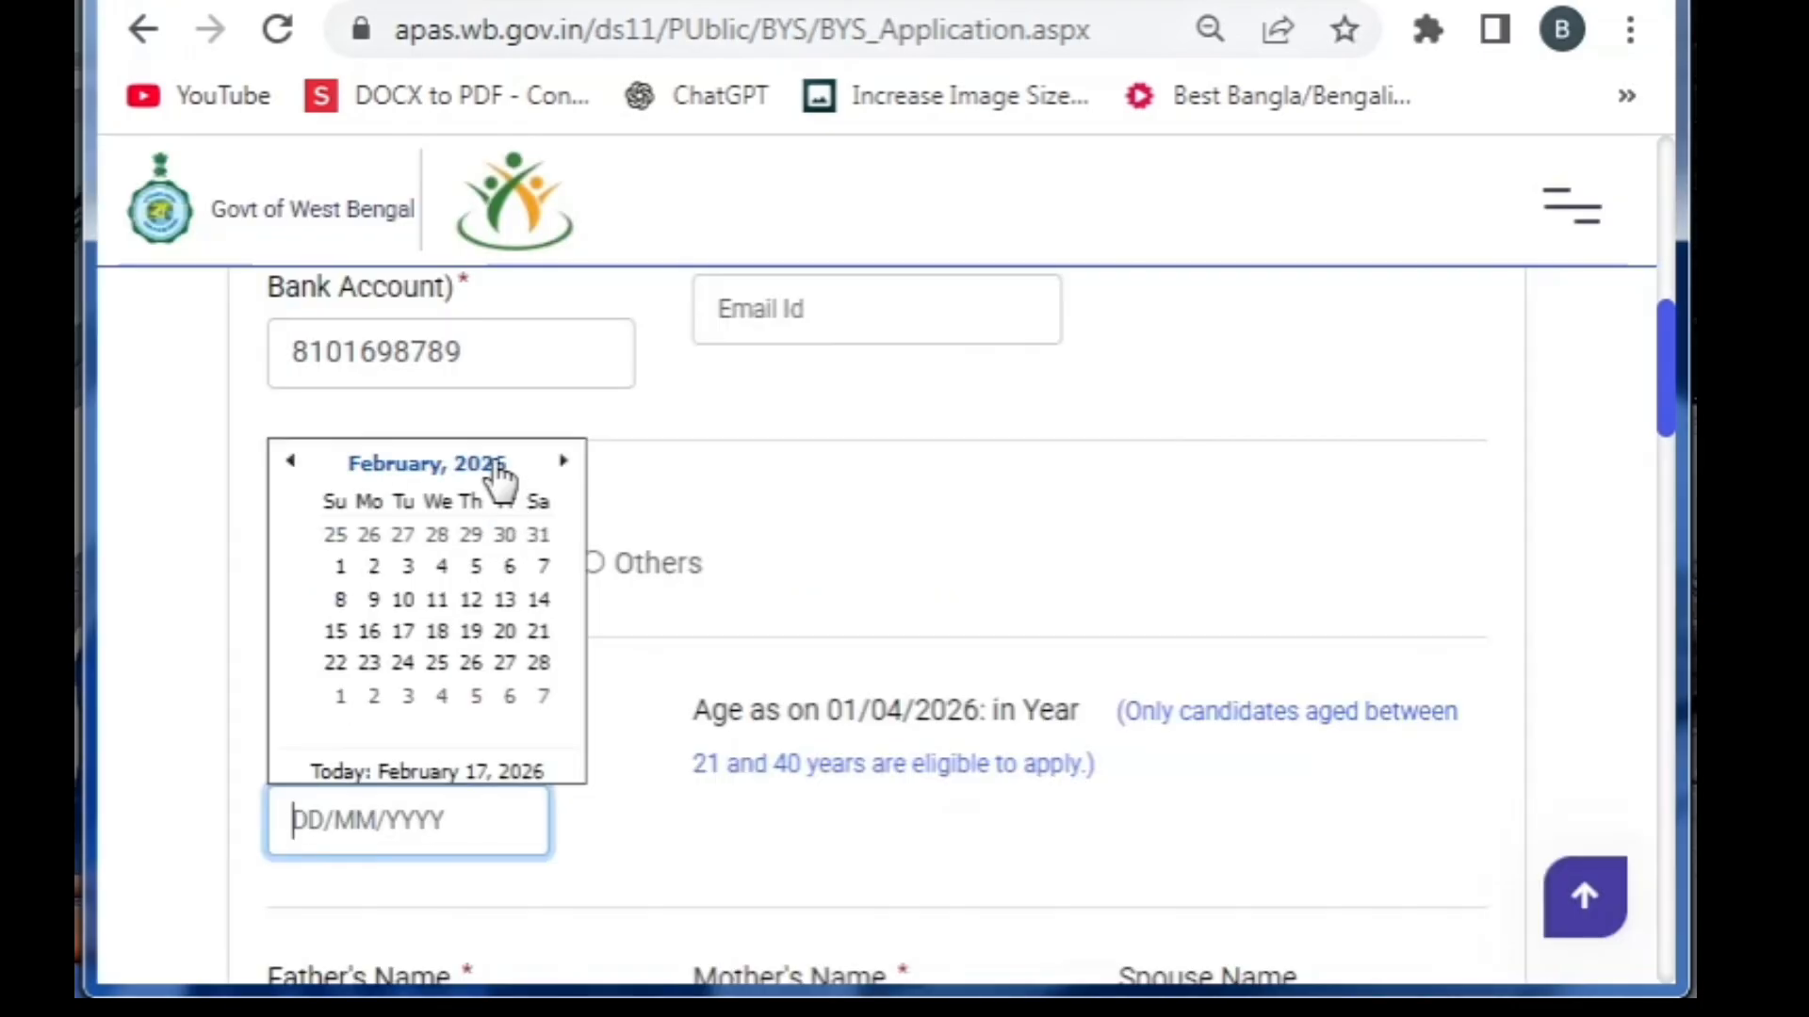
Pick the date of birth in the calendar and enter the father's and mother's names
click(497, 465)
click(443, 465)
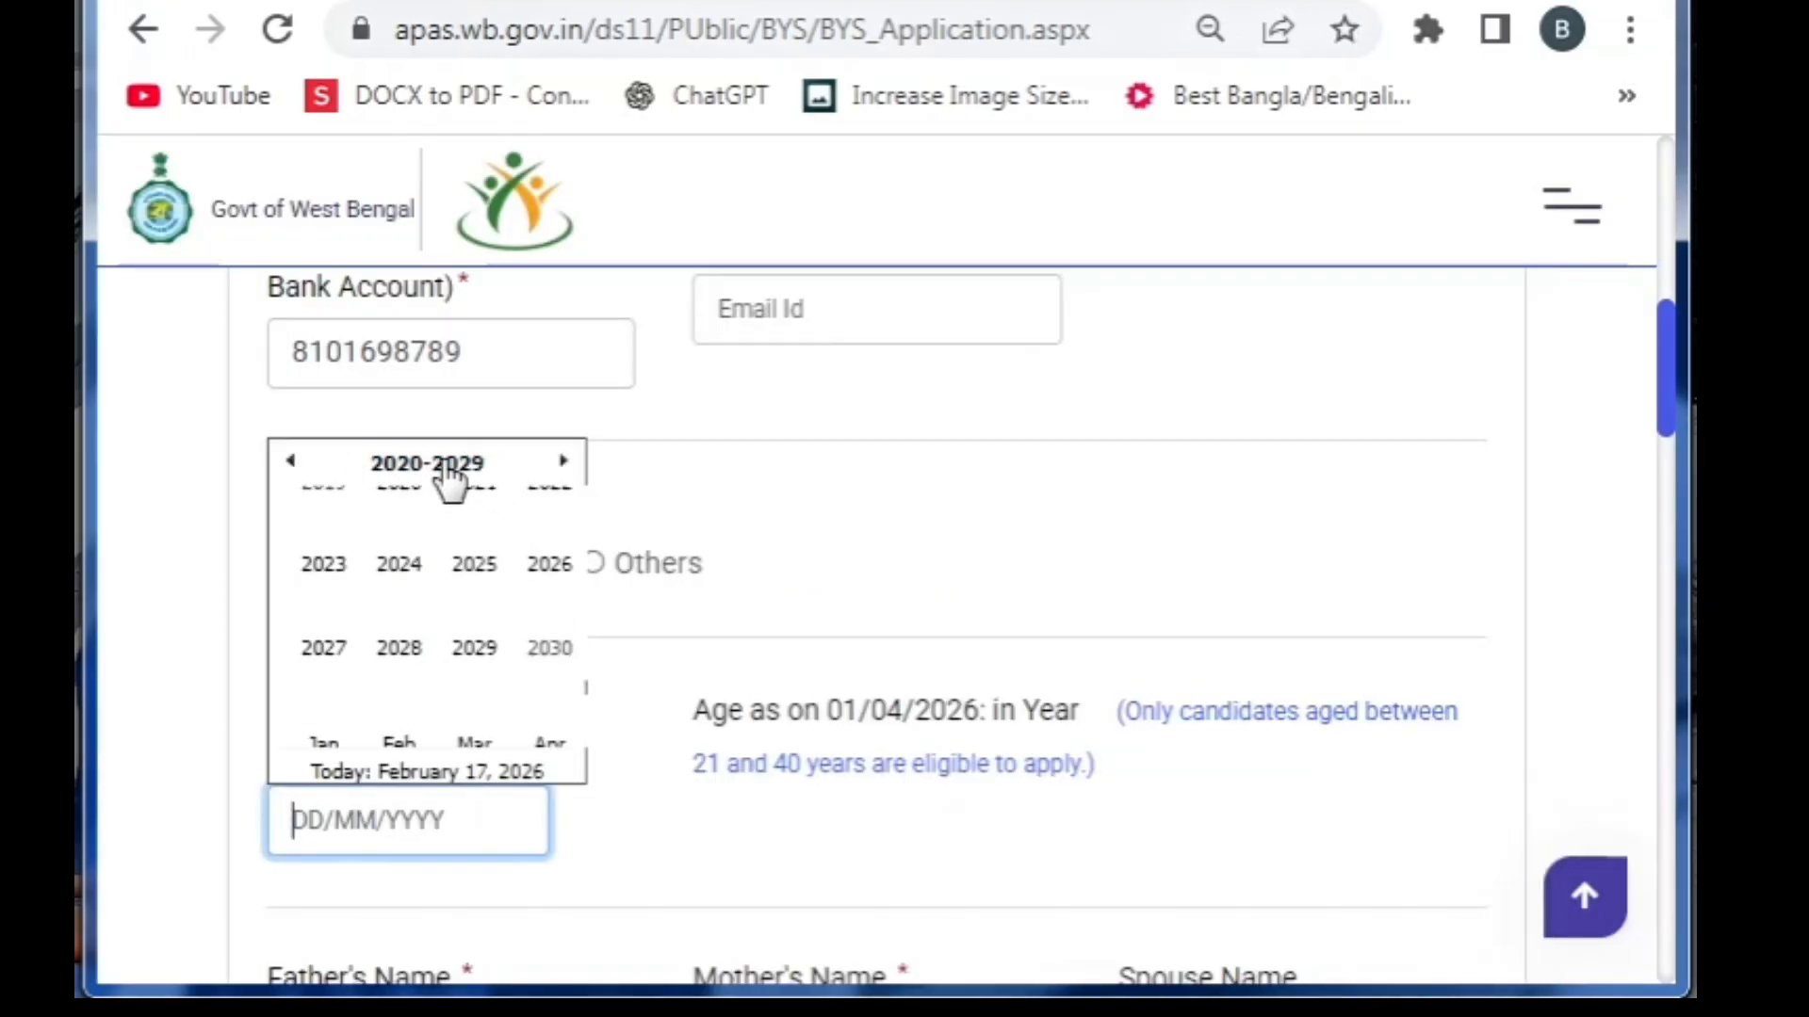
click(290, 462)
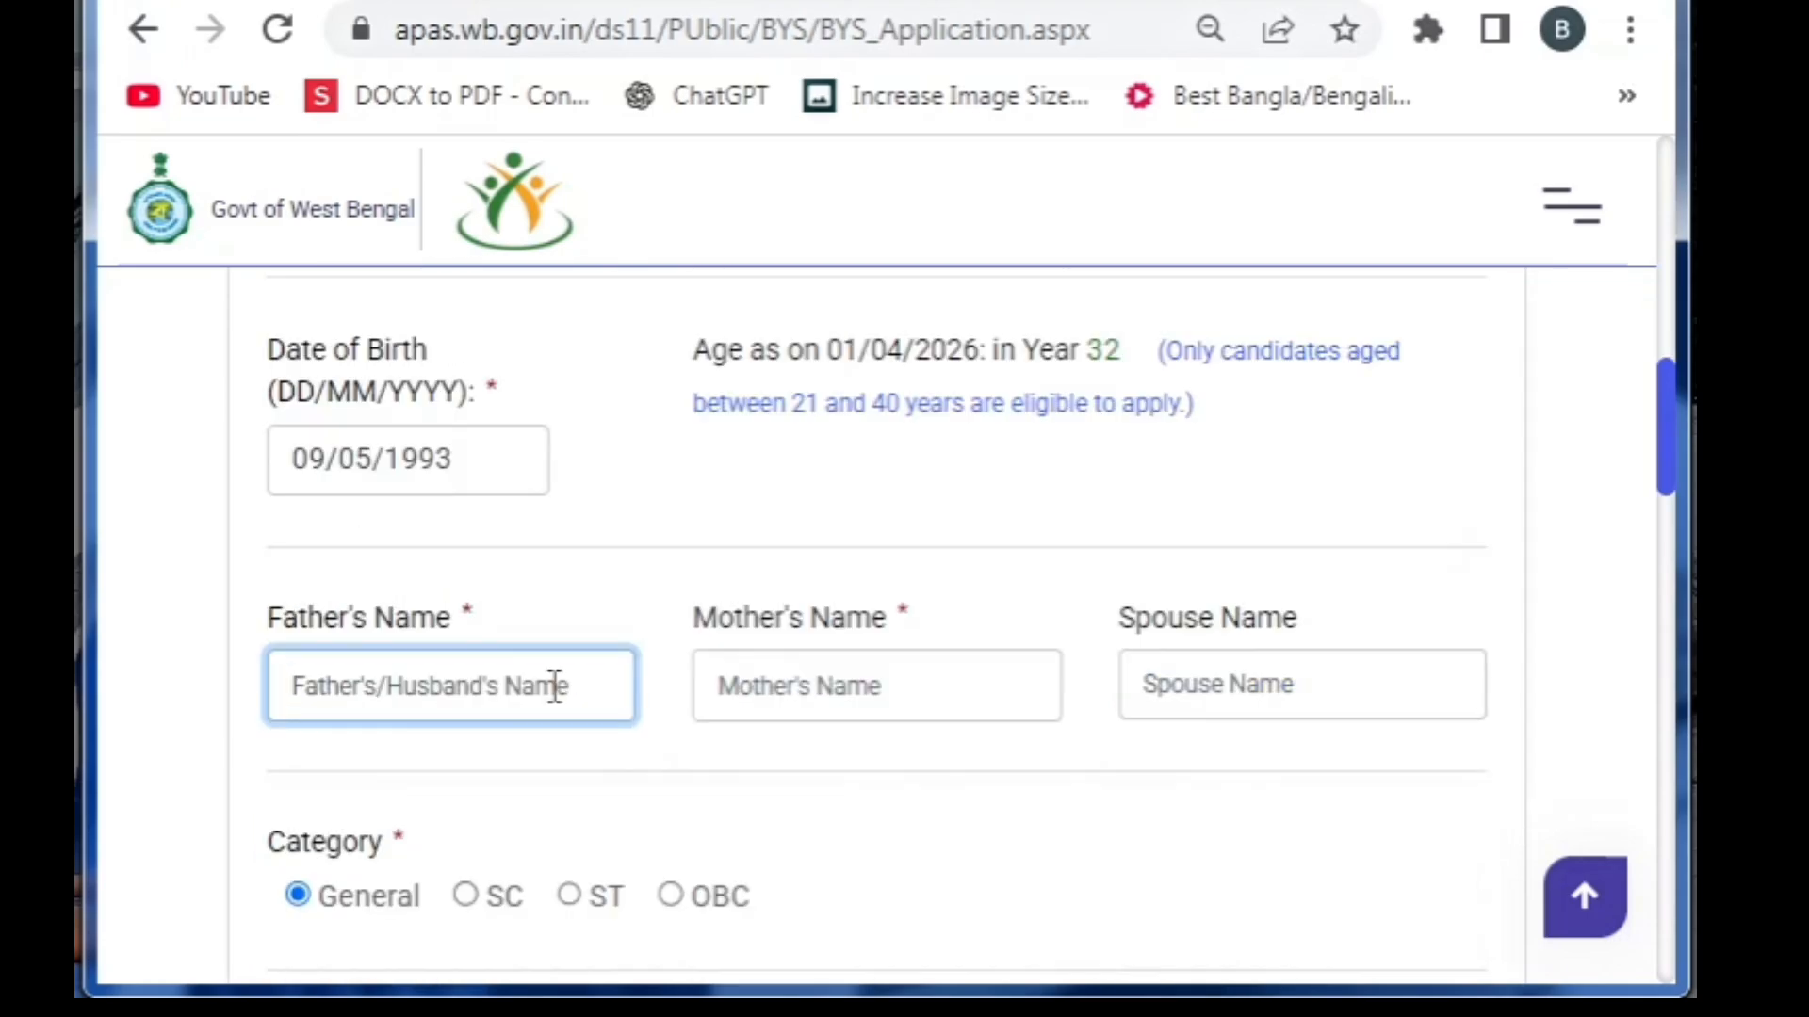
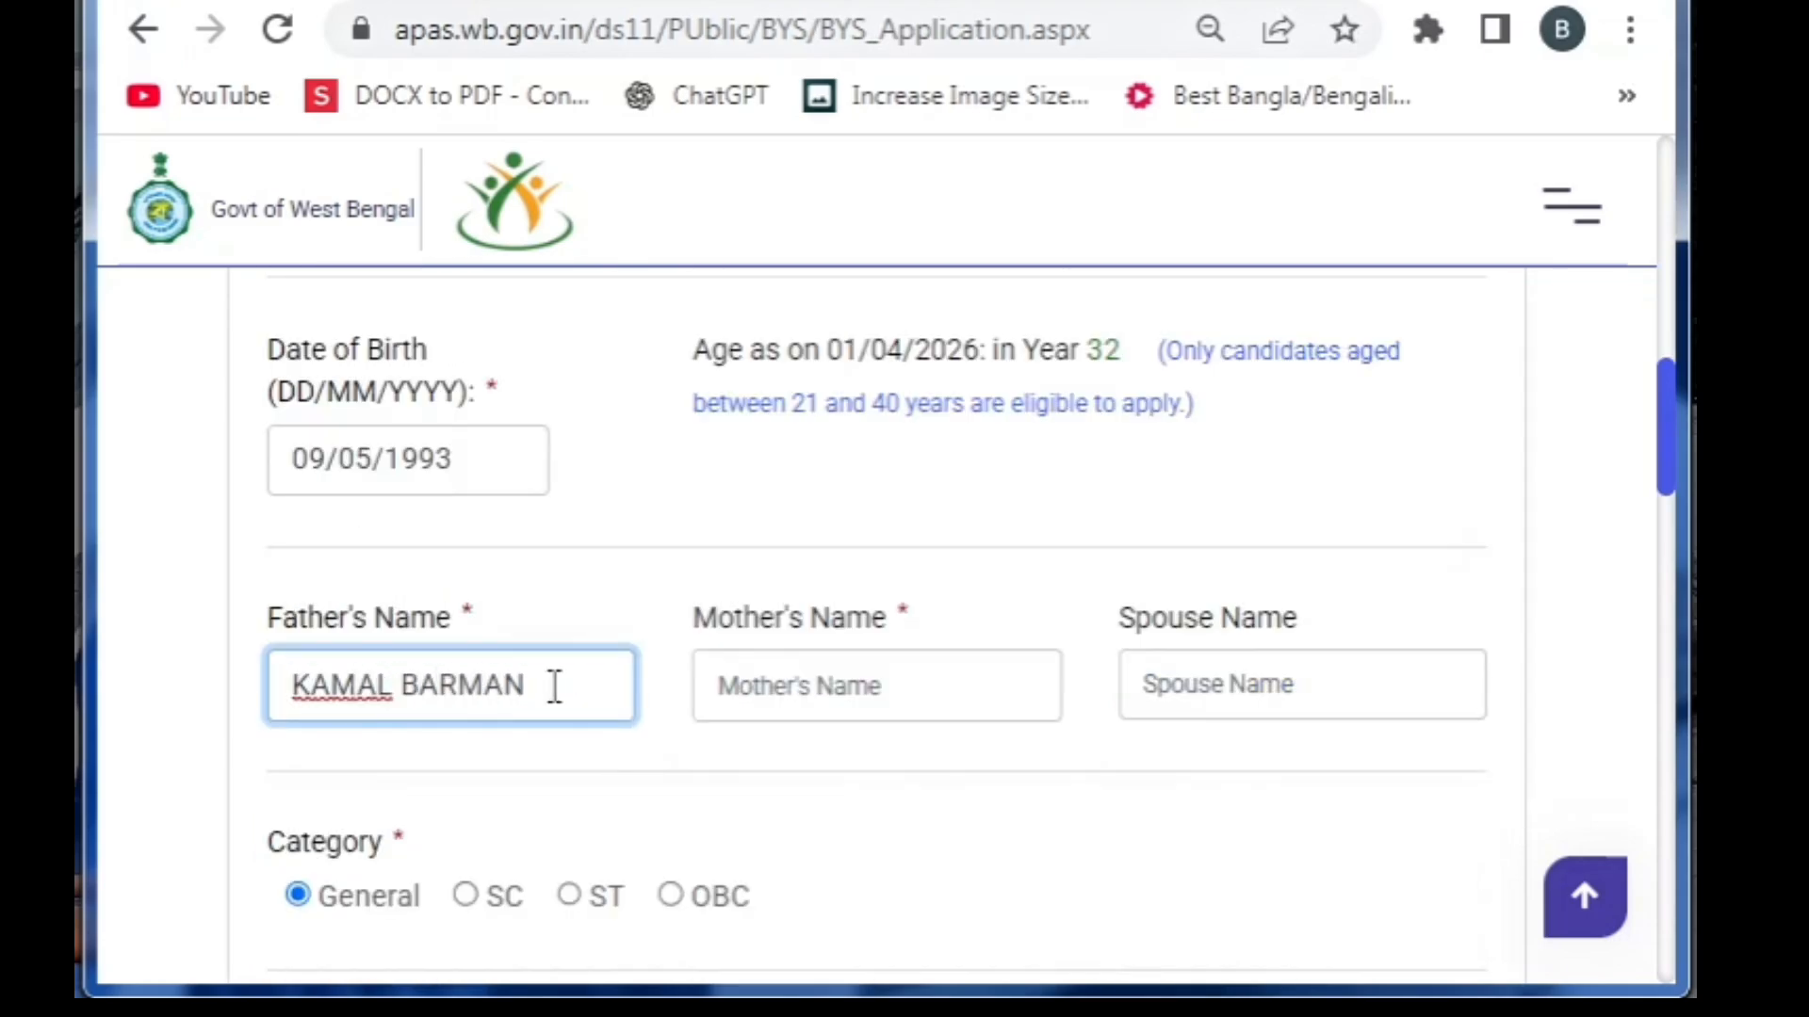
key(Tab)
key(Tab)
Set category to SC with its caste certificate number and marital status to Unmarried
click(546, 820)
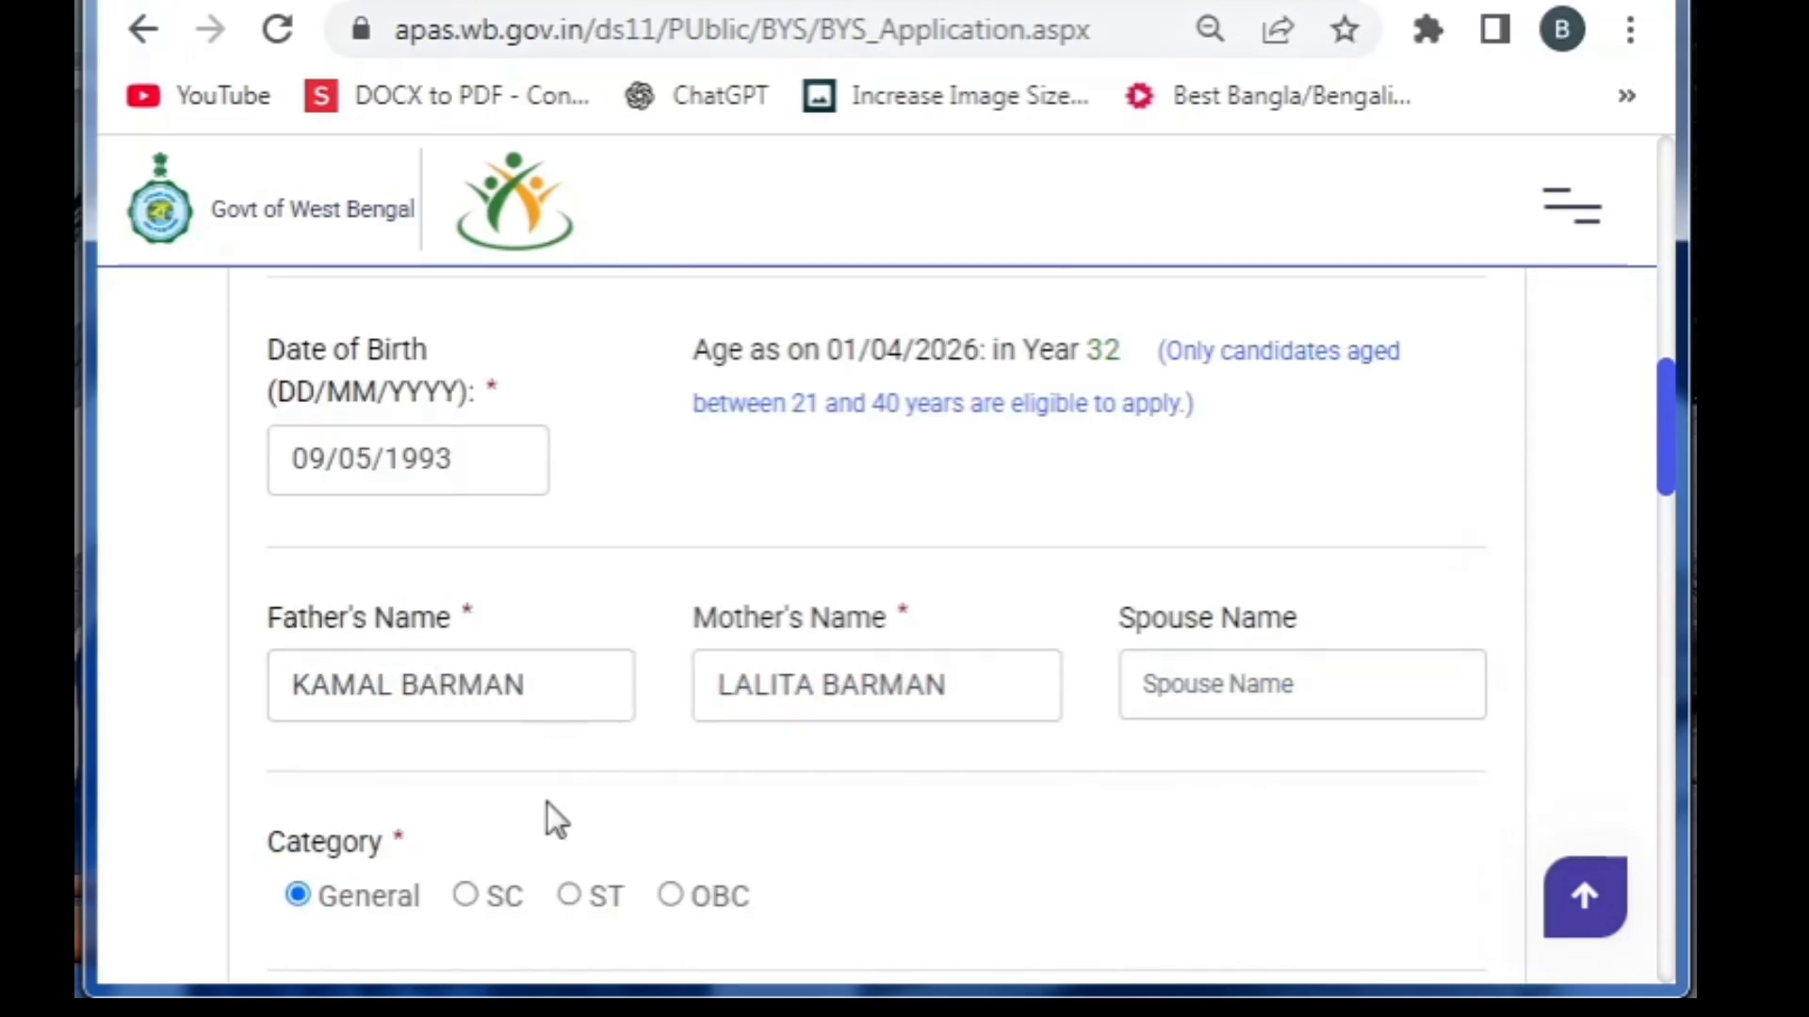
click(467, 895)
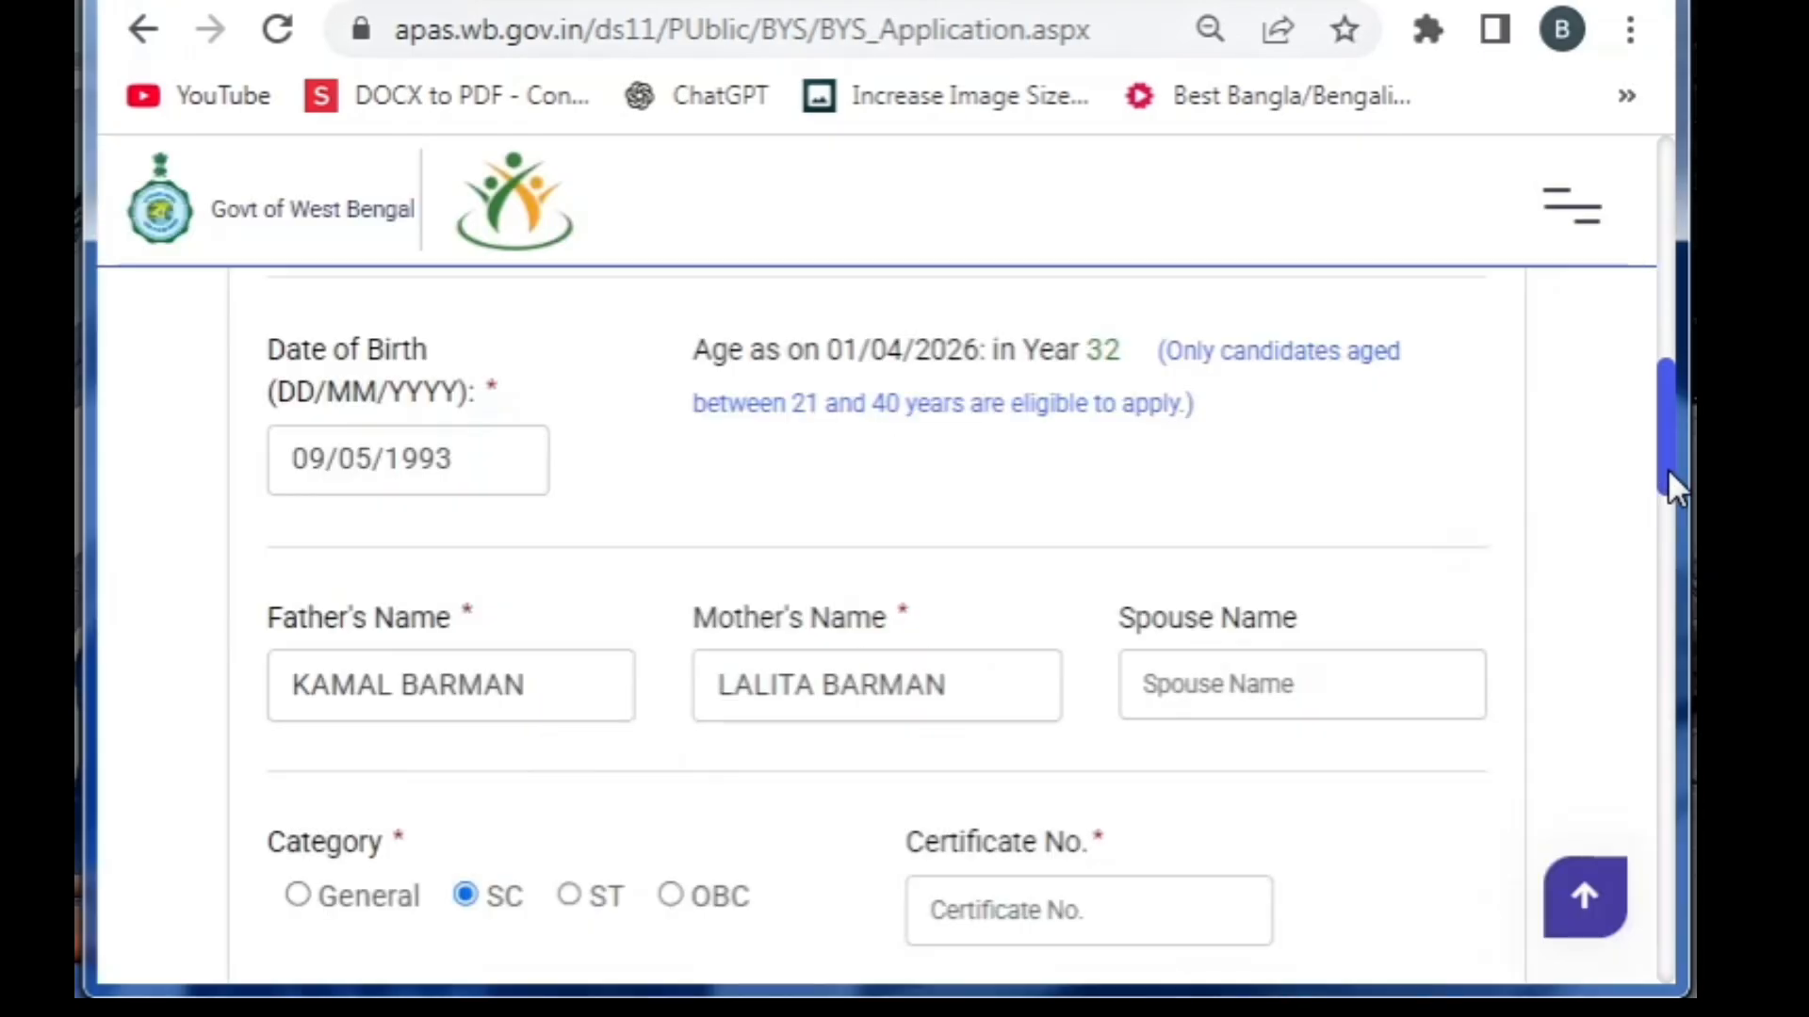
drag(1669, 476, 1655, 553)
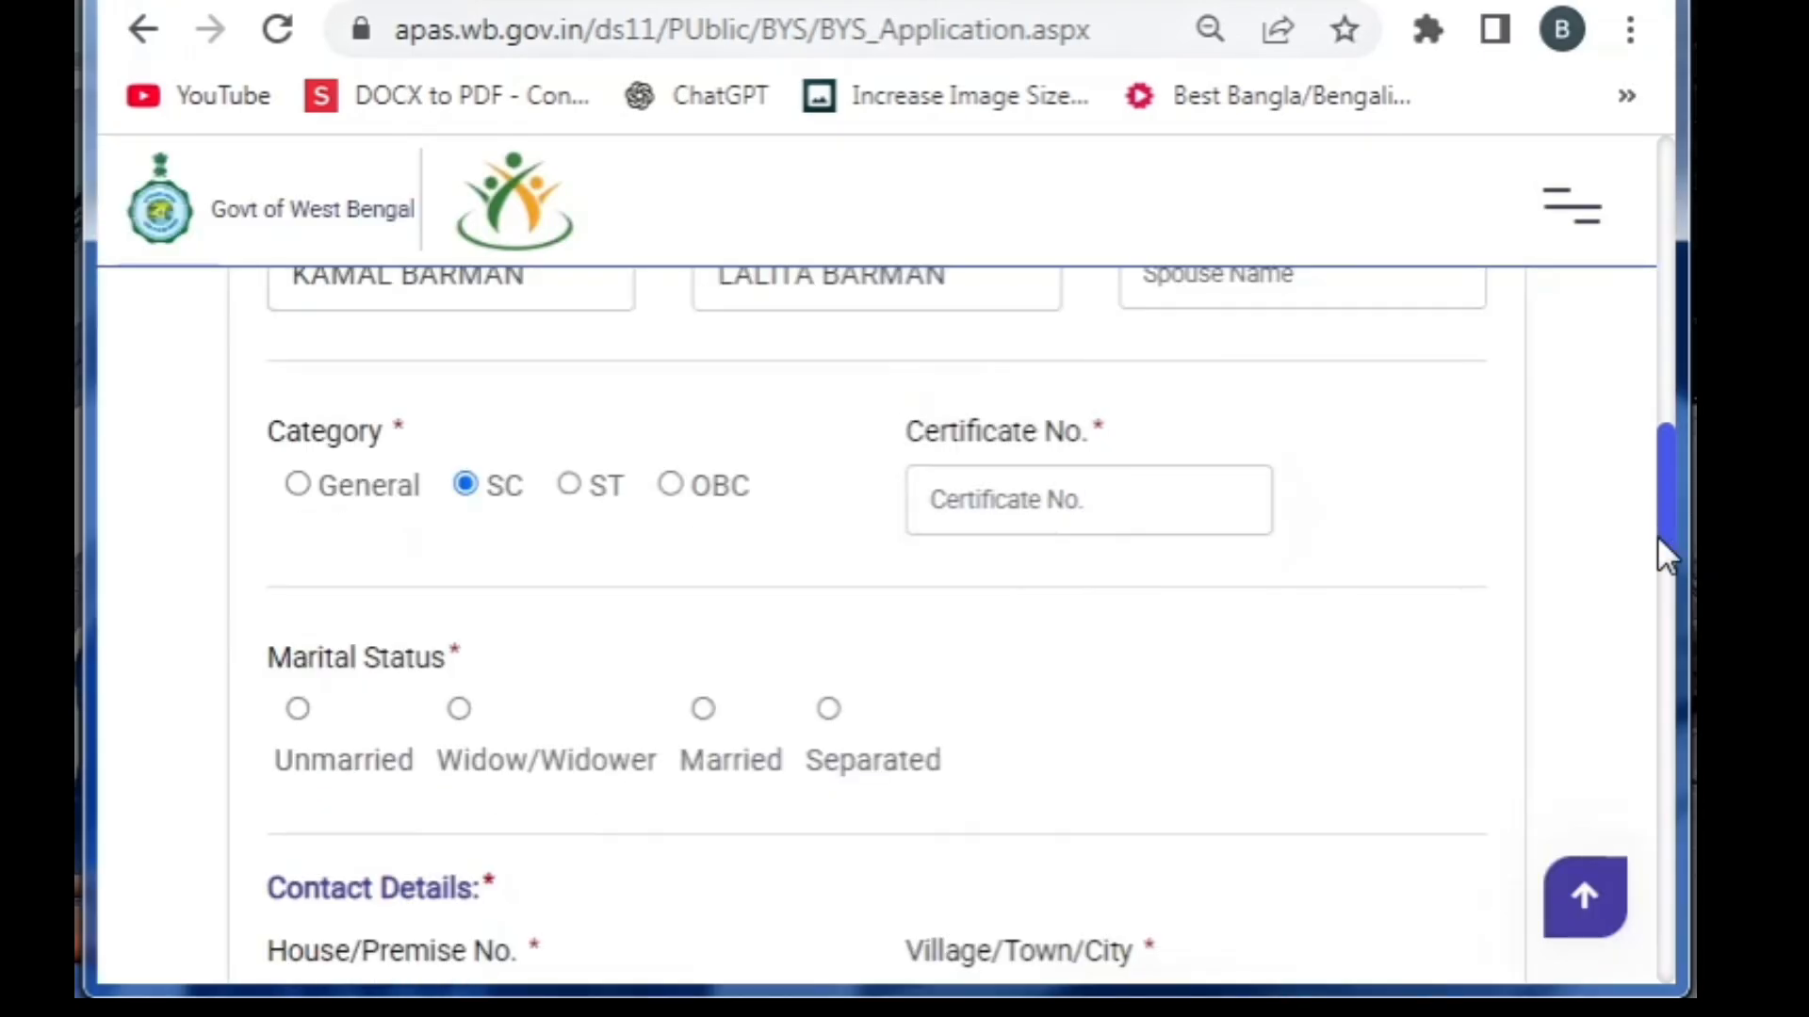
click(1083, 513)
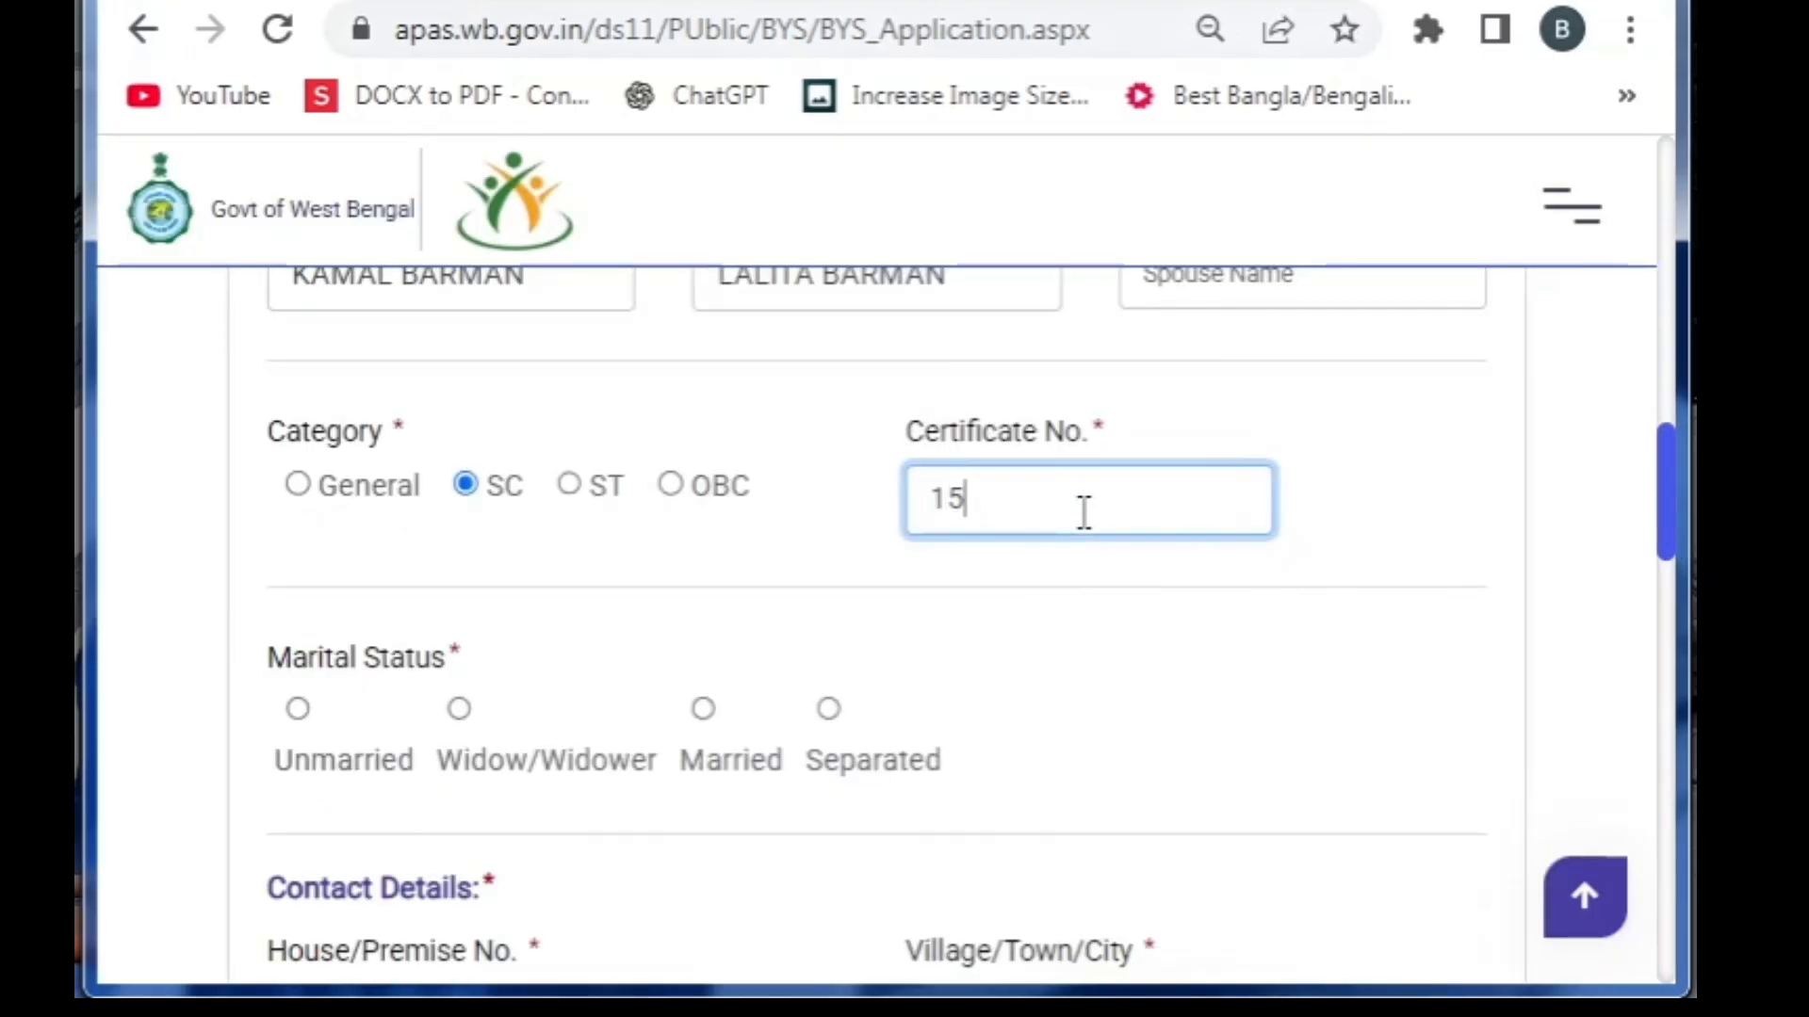
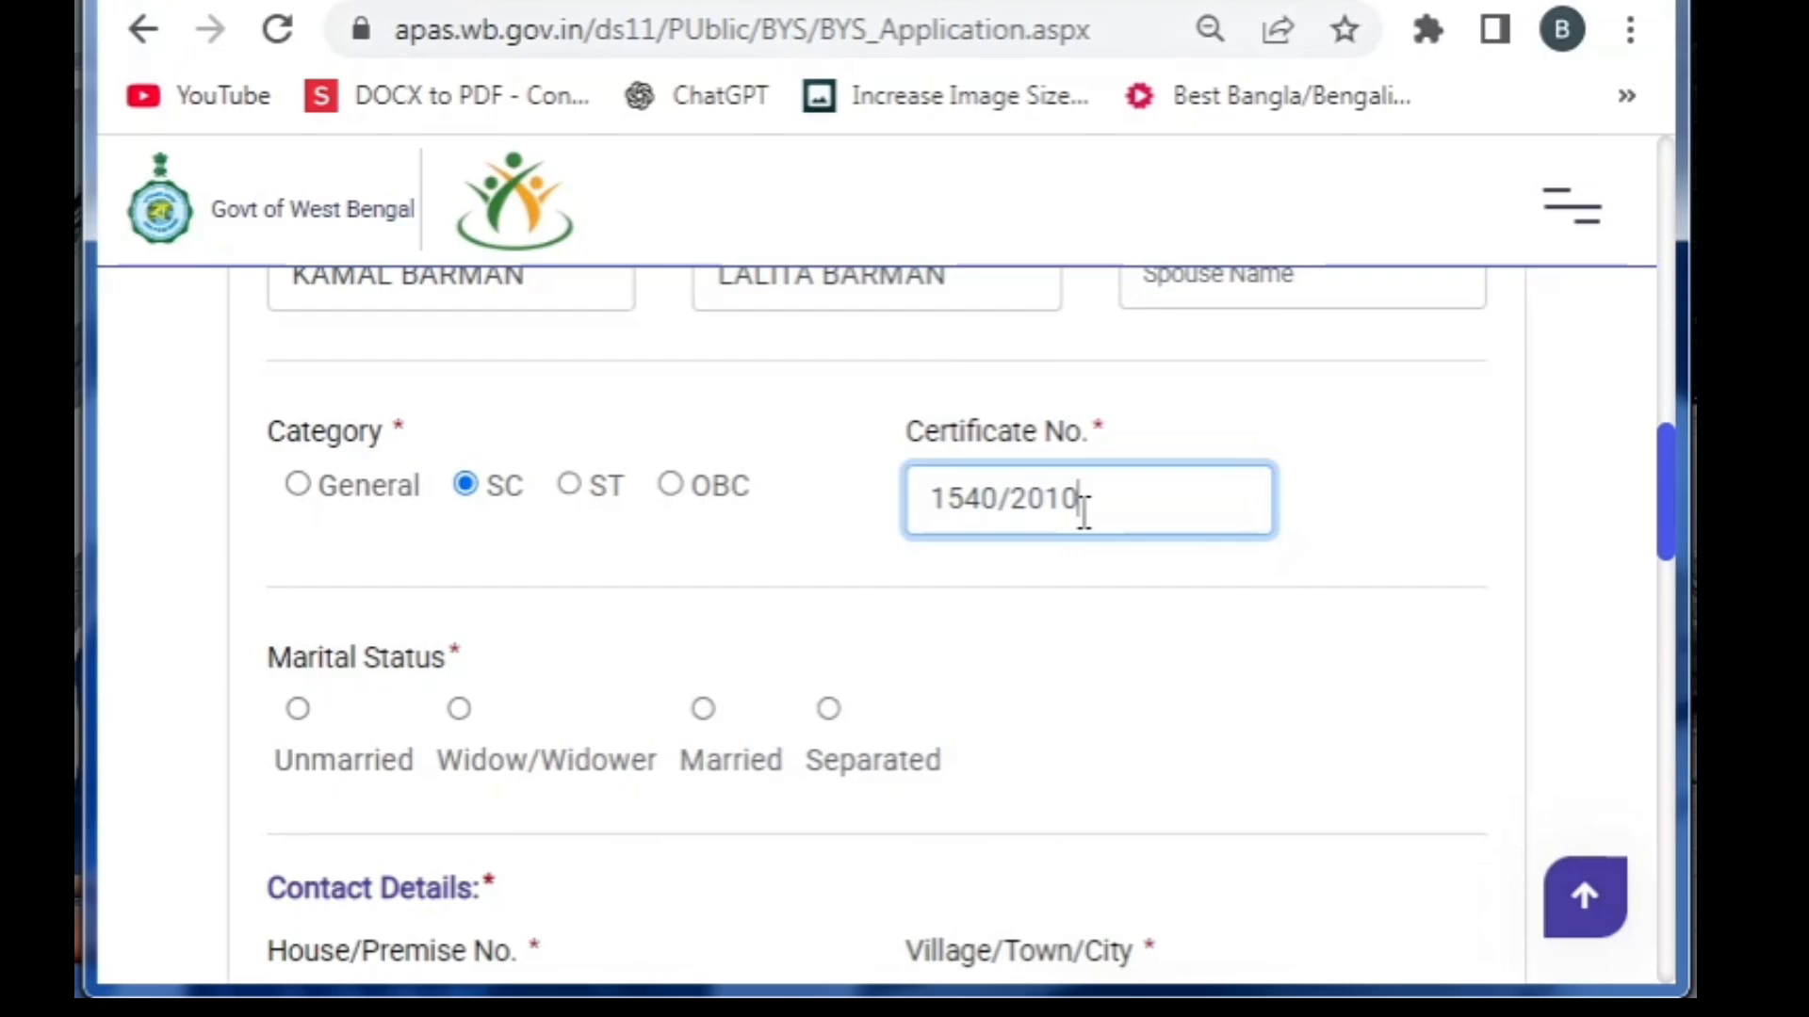
click(294, 712)
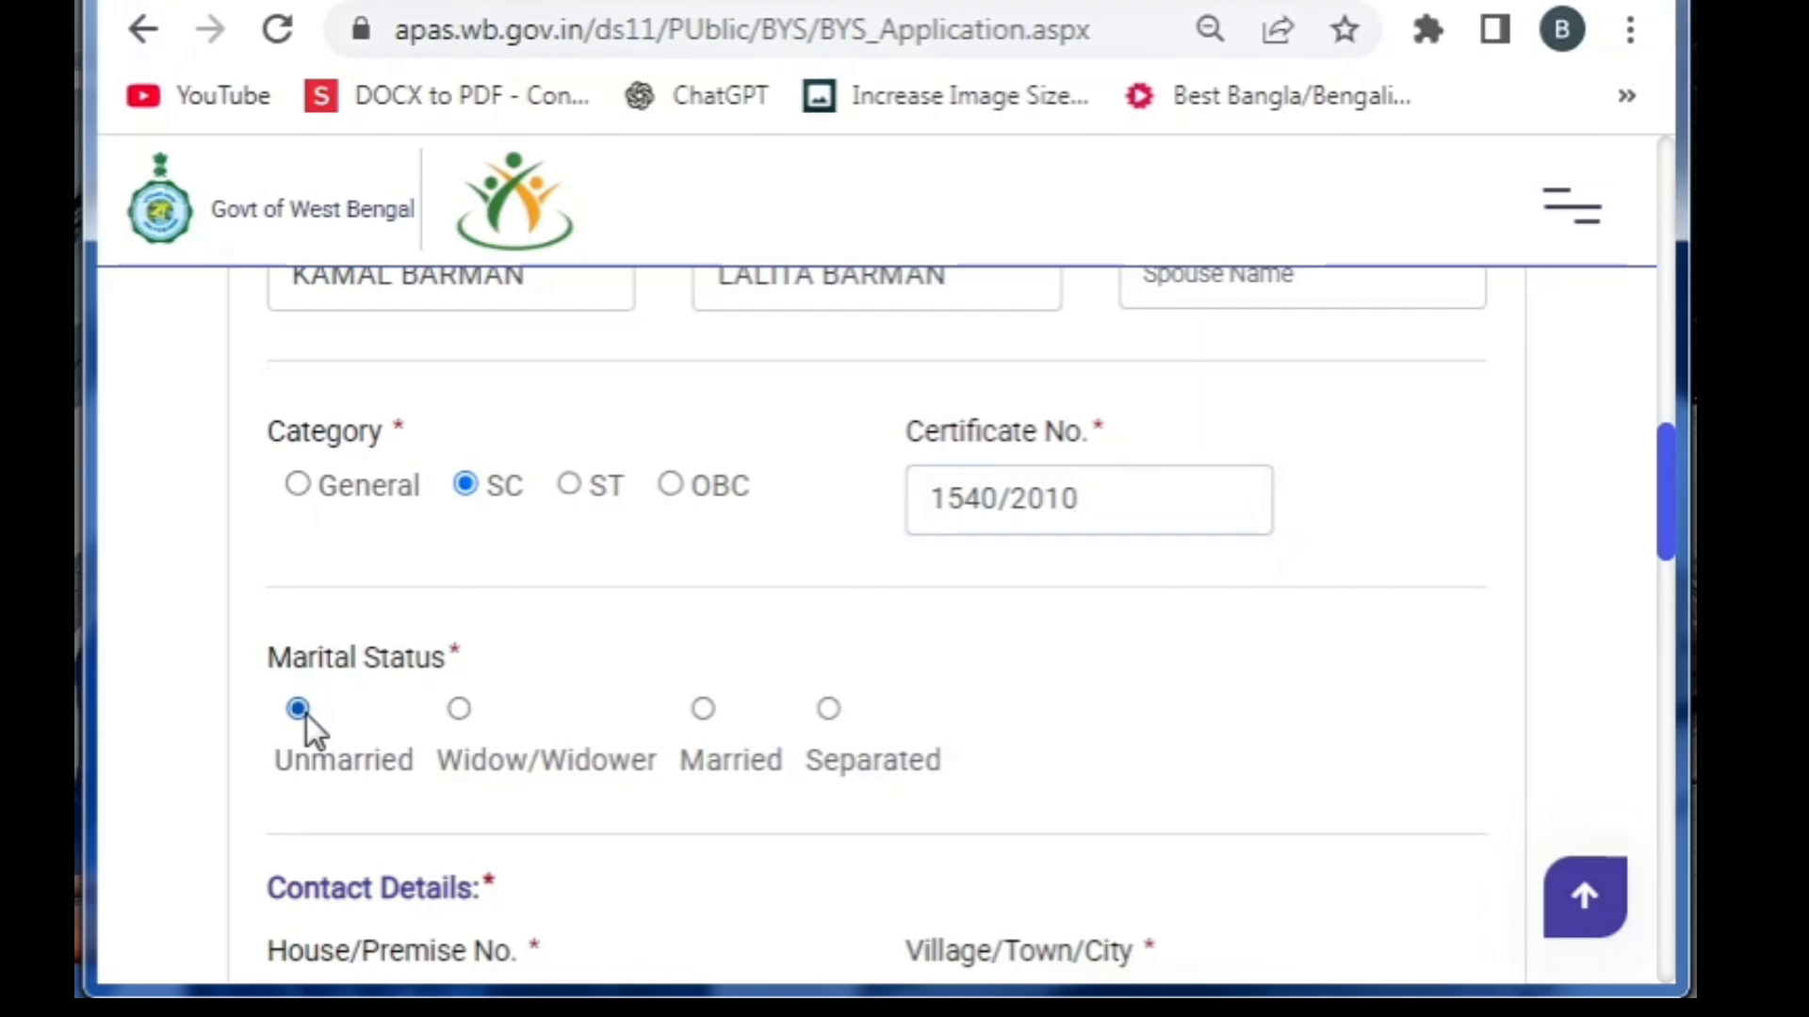
Enter house number NA, plus the village and post office of the contact address
scroll(307, 715, down, 5)
click(634, 400)
text(N)
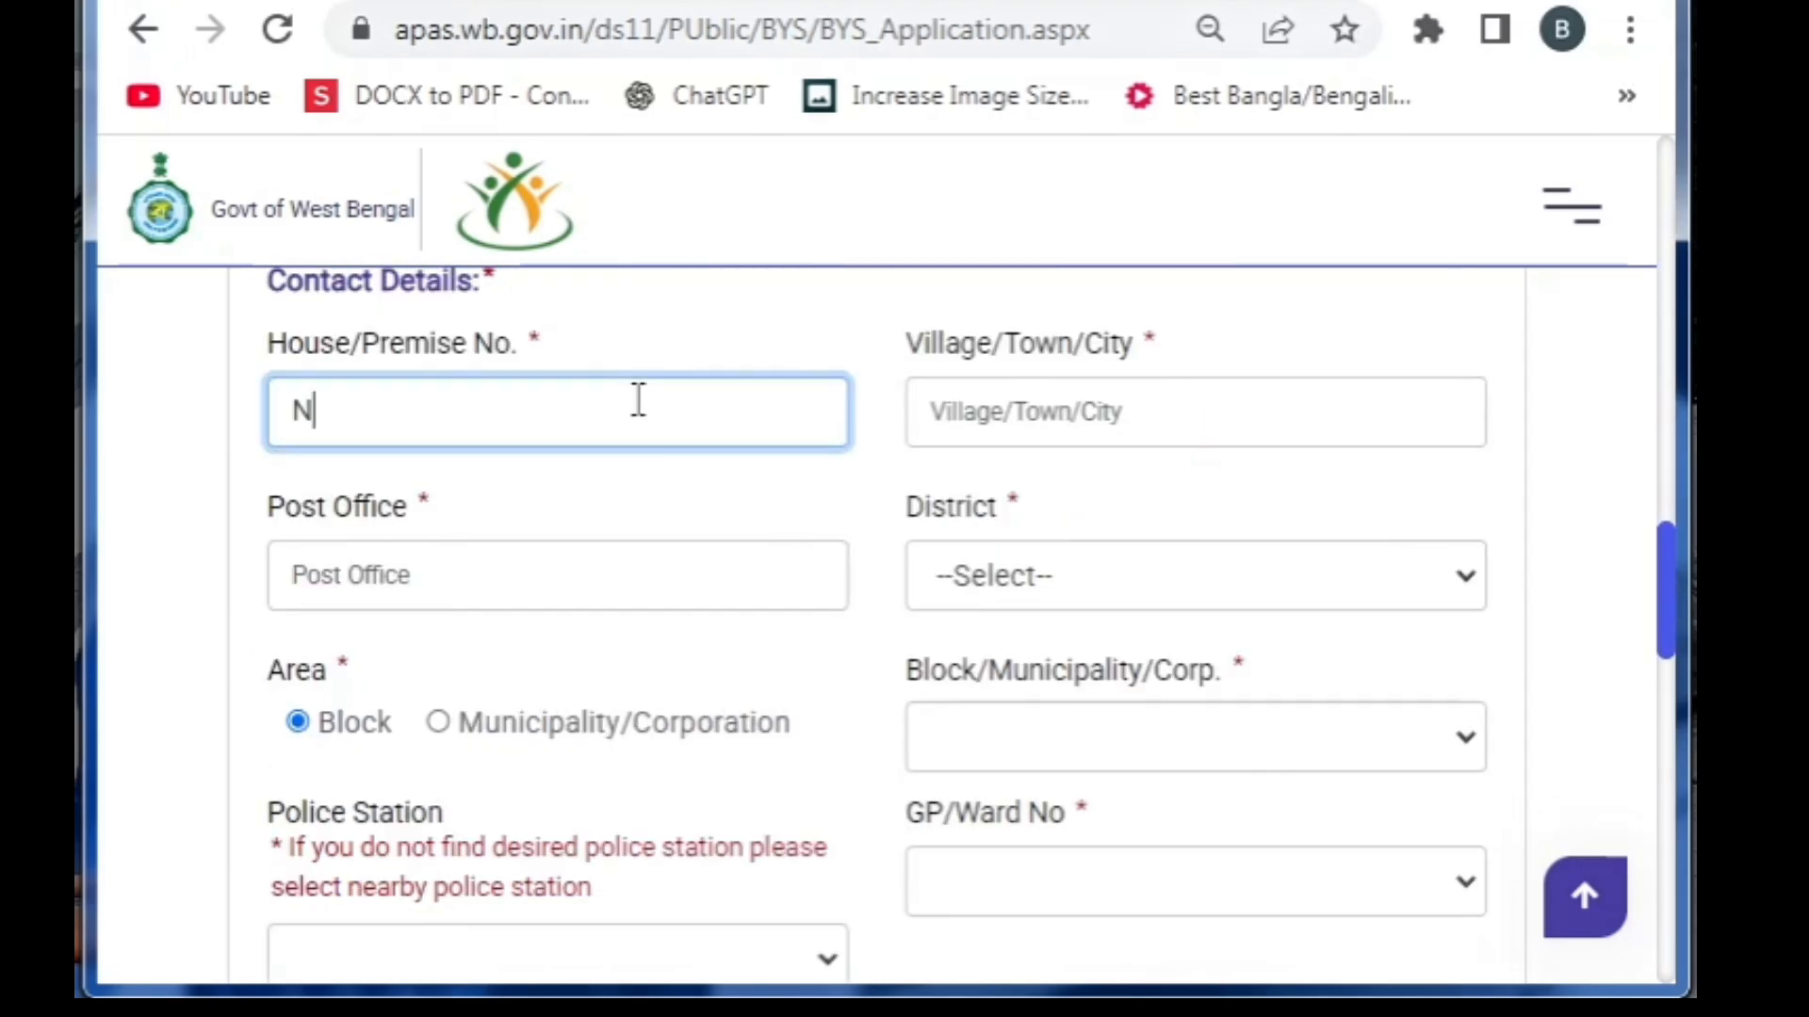
text(A)
key(Tab)
text(RA)
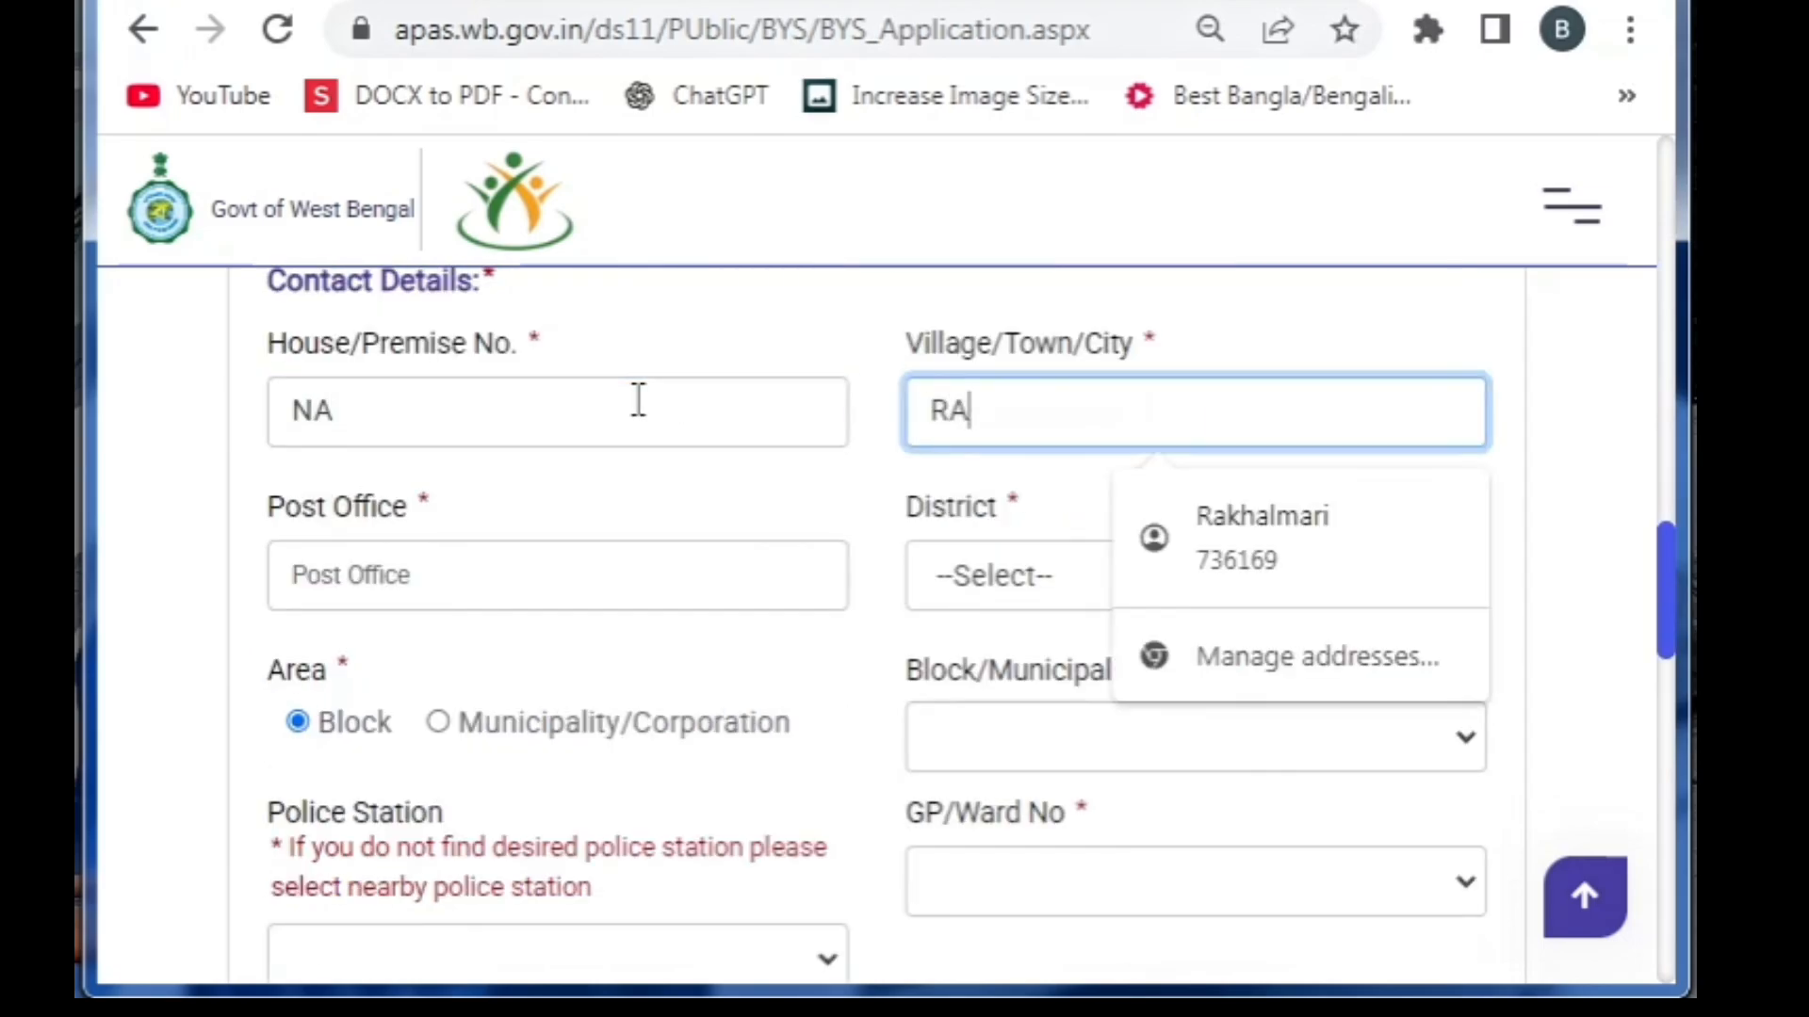
text(KHALMARI)
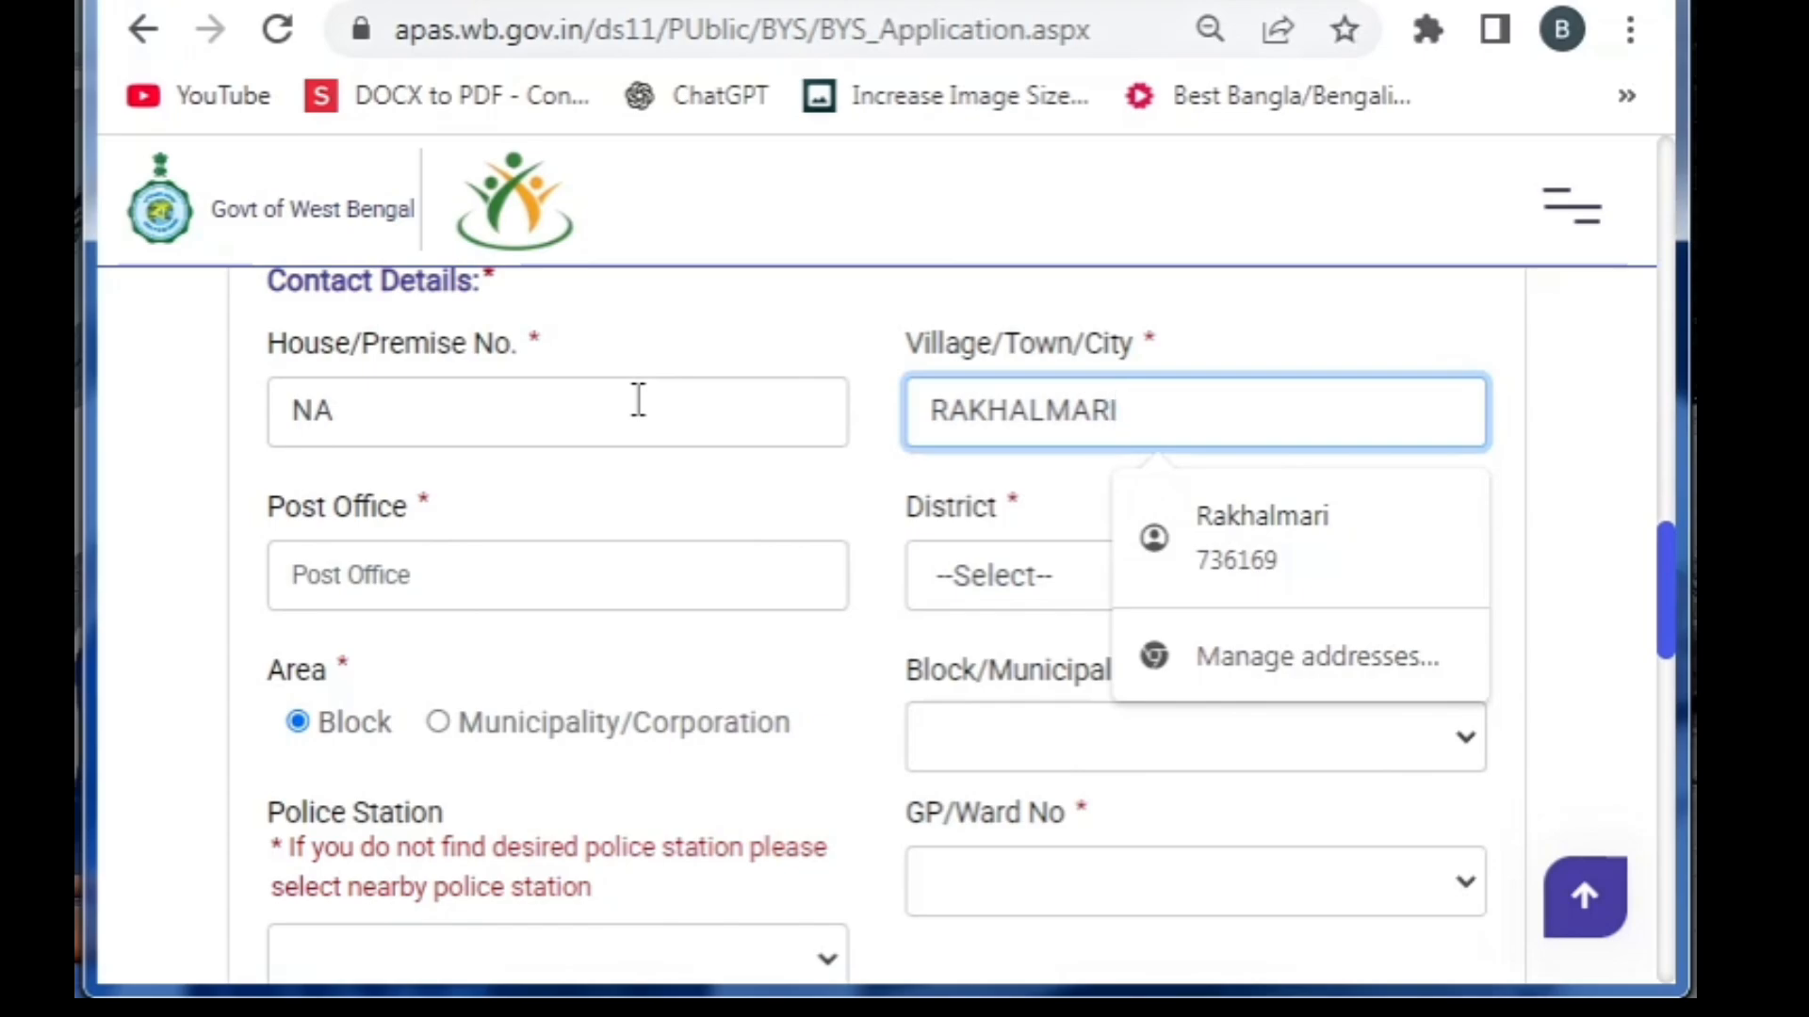
key(Tab)
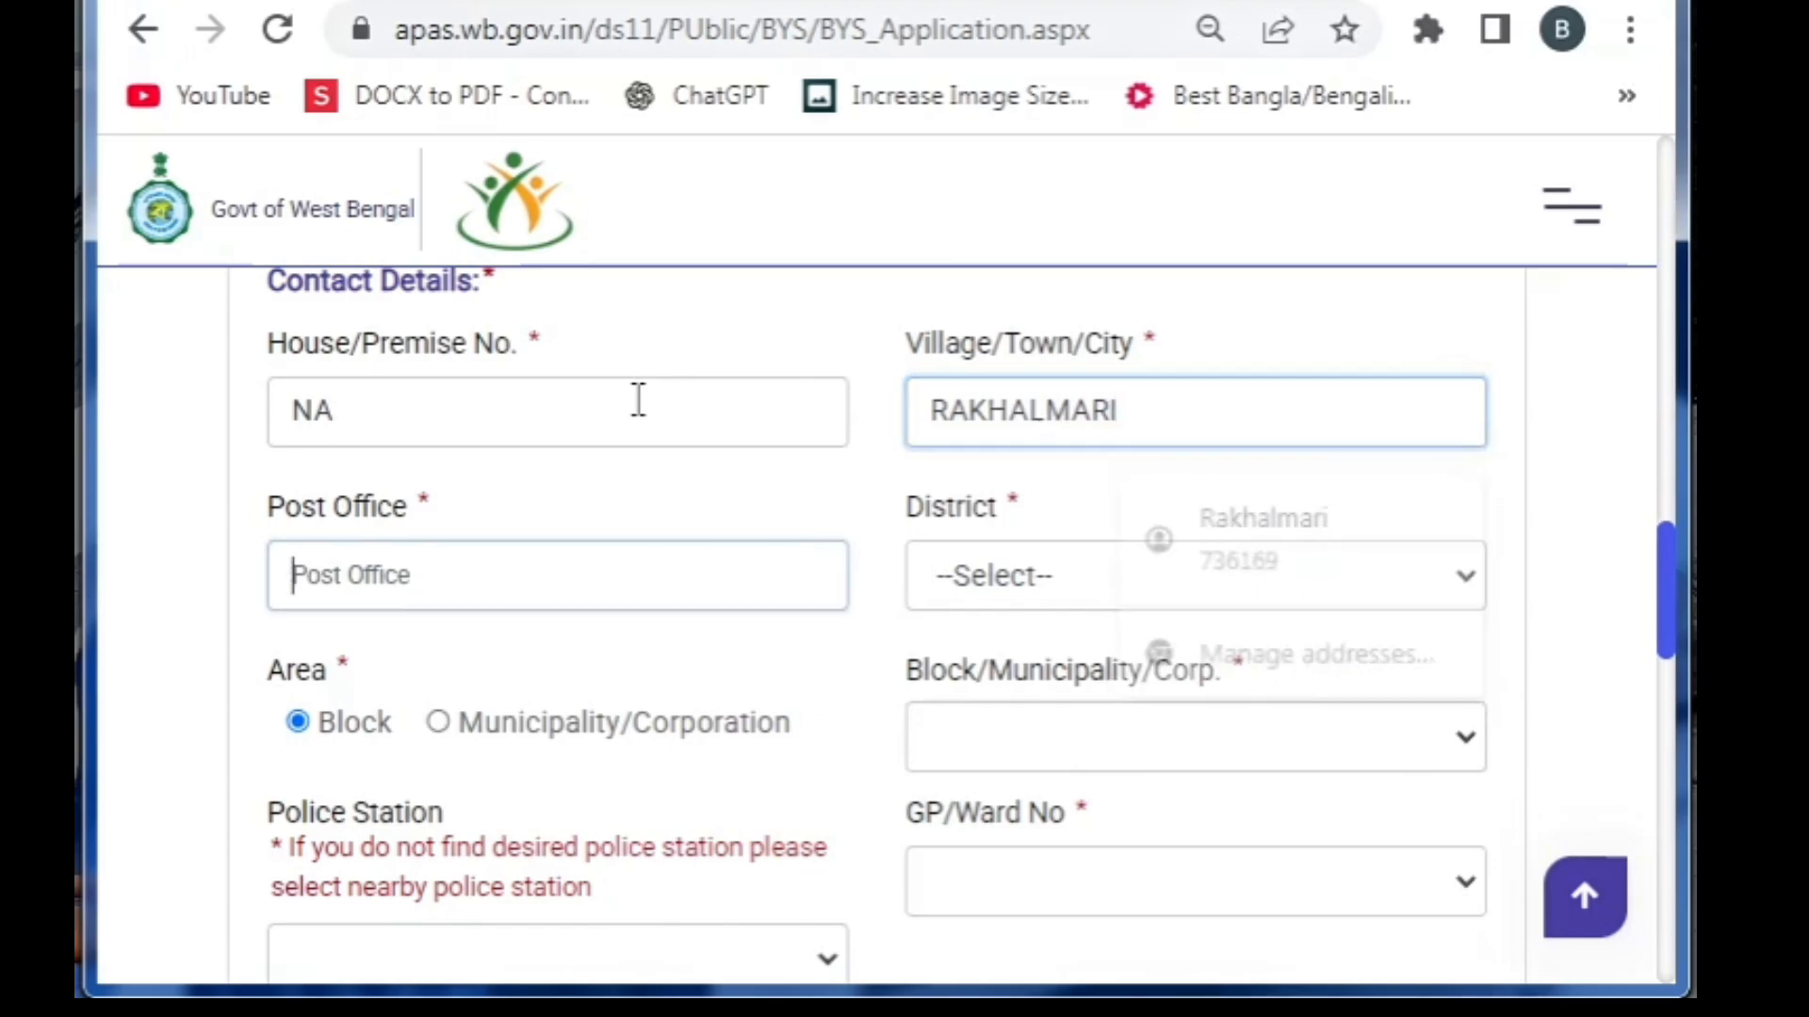
text(RAL)
key(BackSpace)
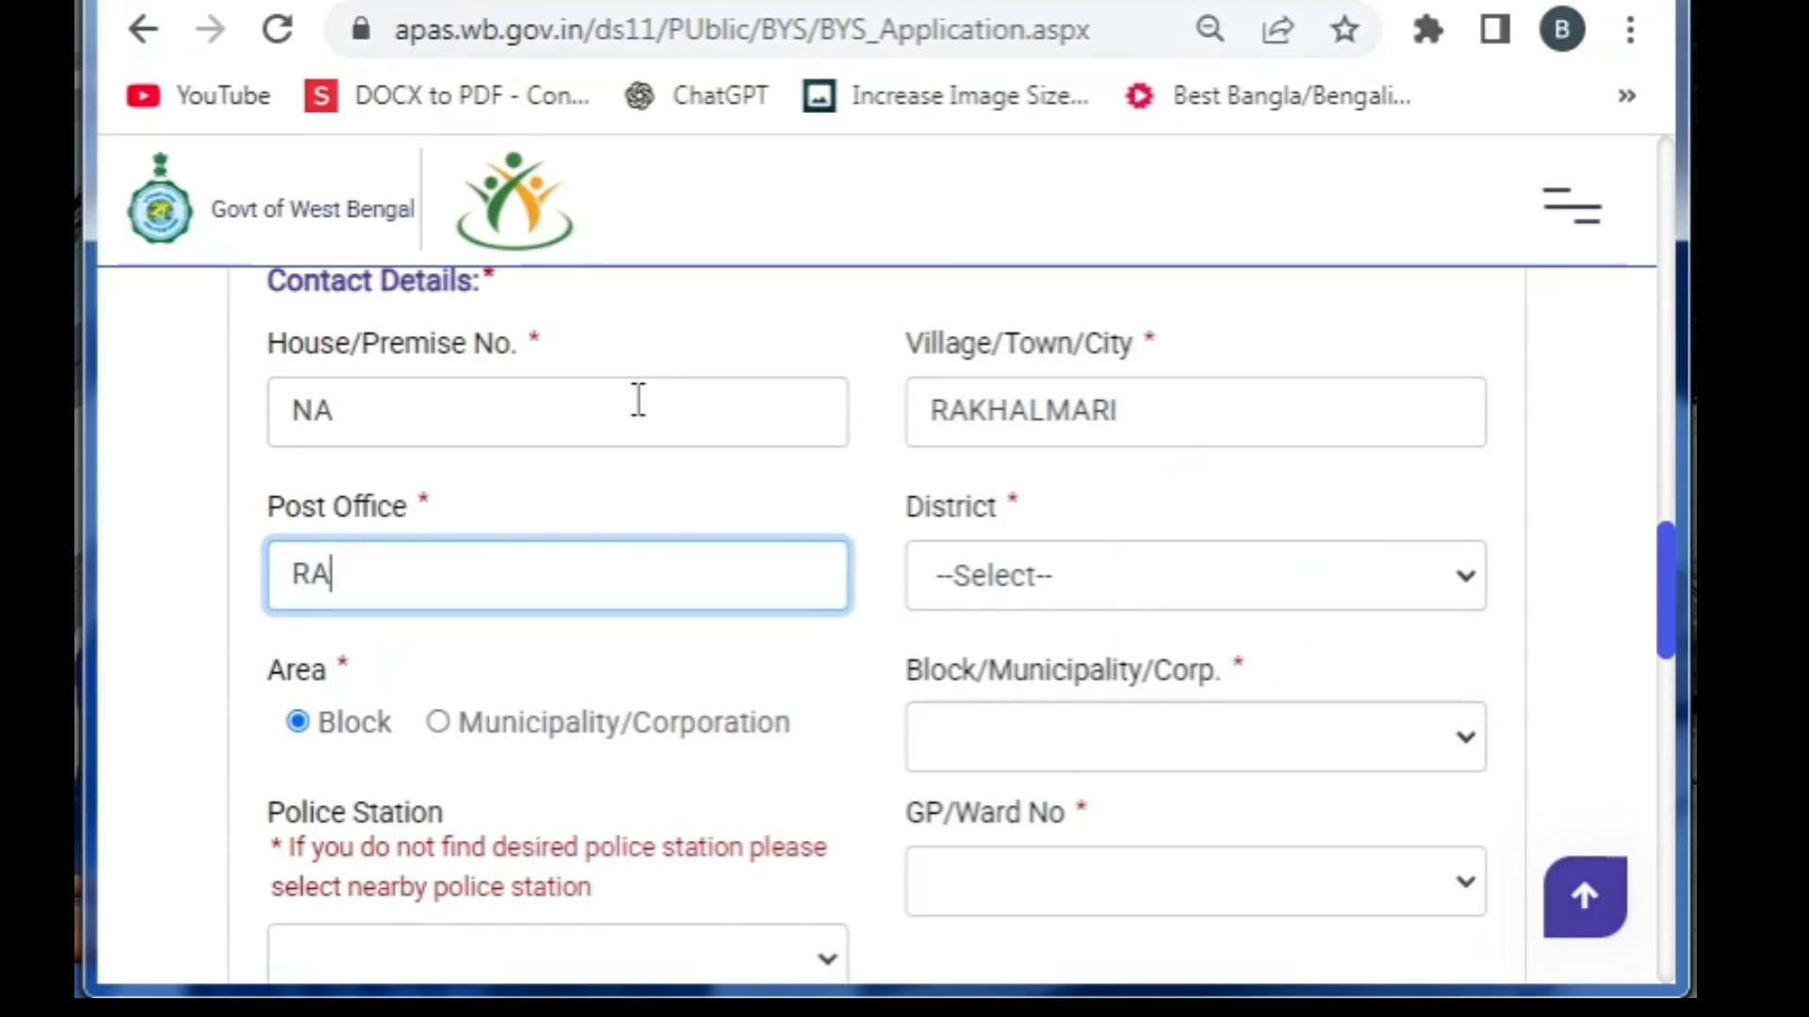
text(KHALMAR)
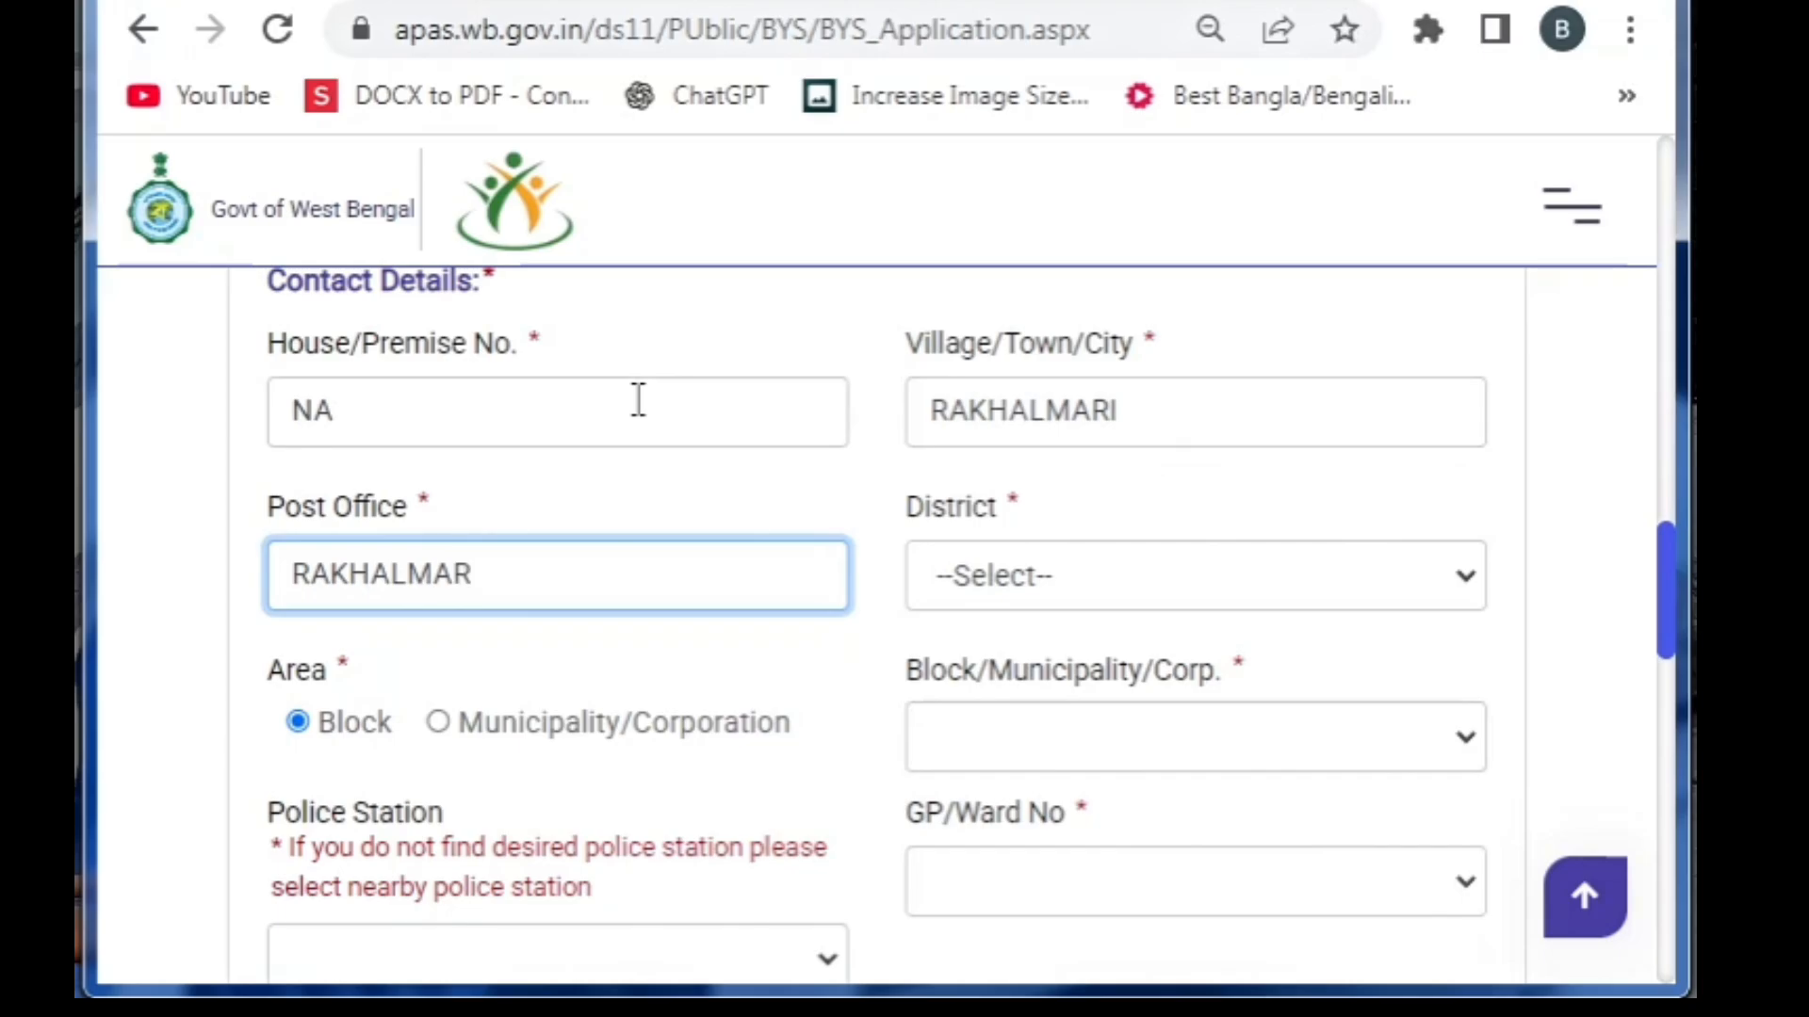
text(I)
Select the district, block, GP/ward and police station, and enter the PIN code
key(Tab)
key(c)
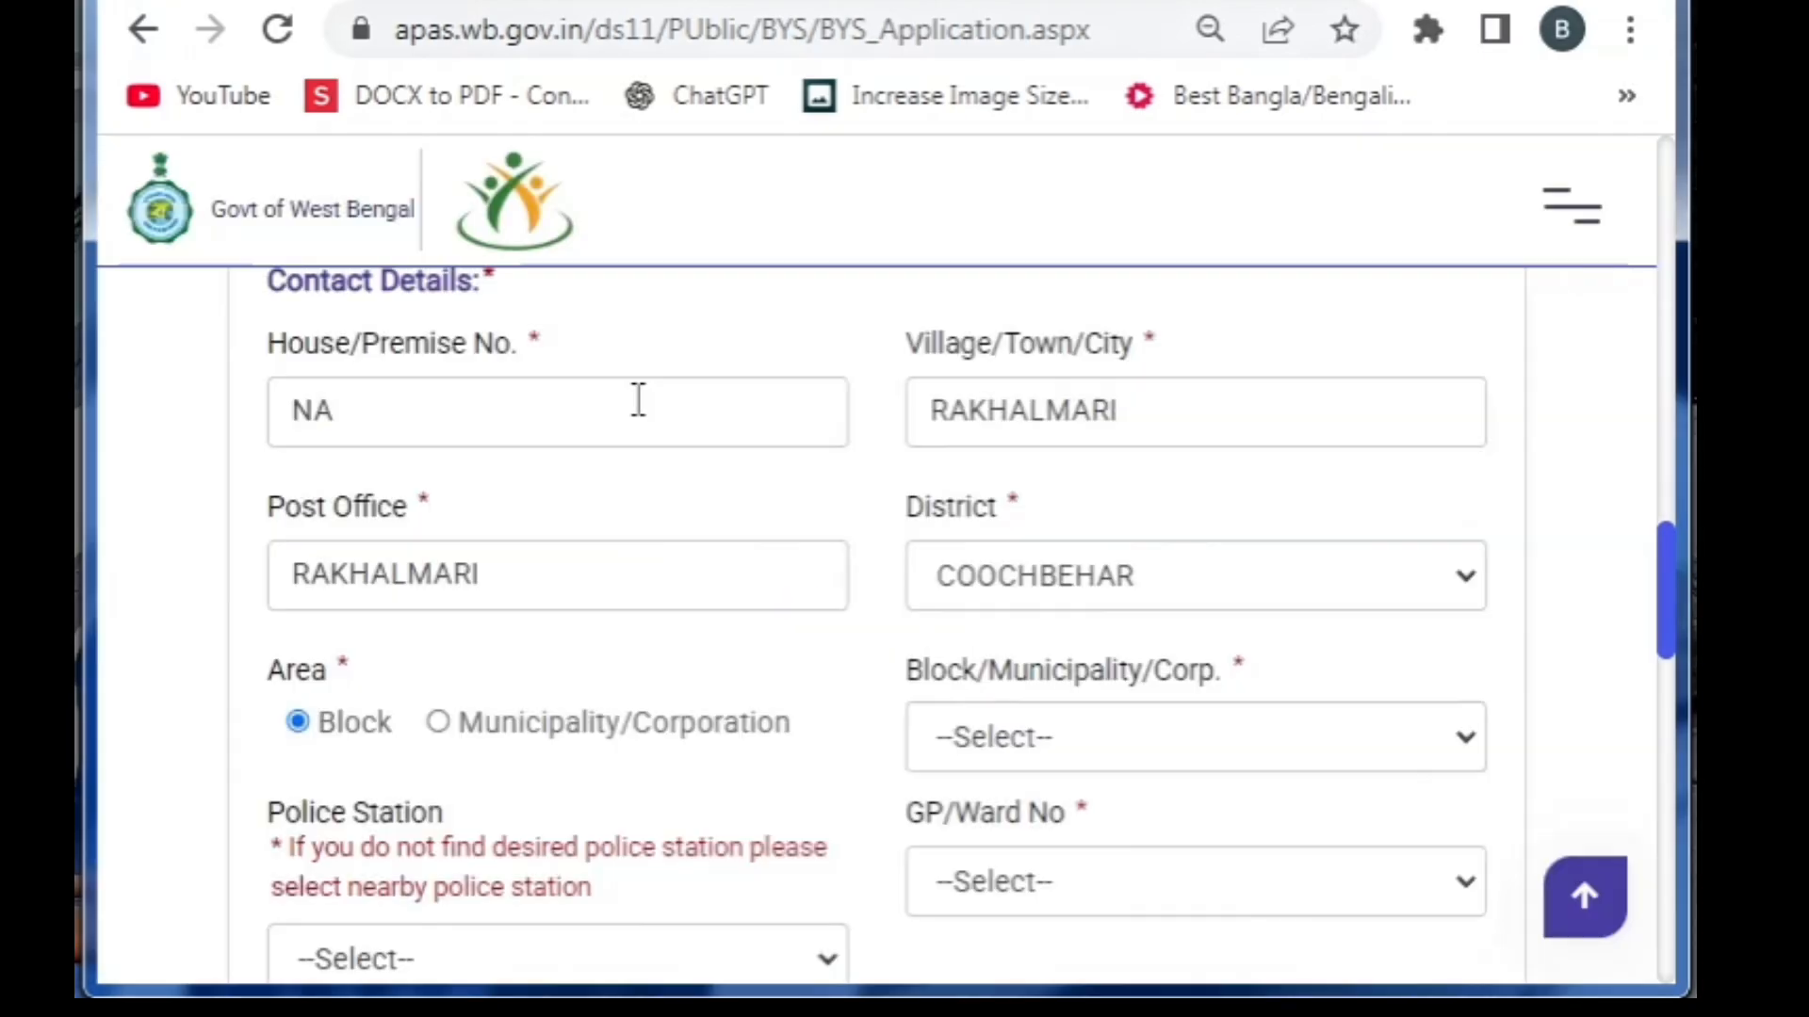
click(970, 746)
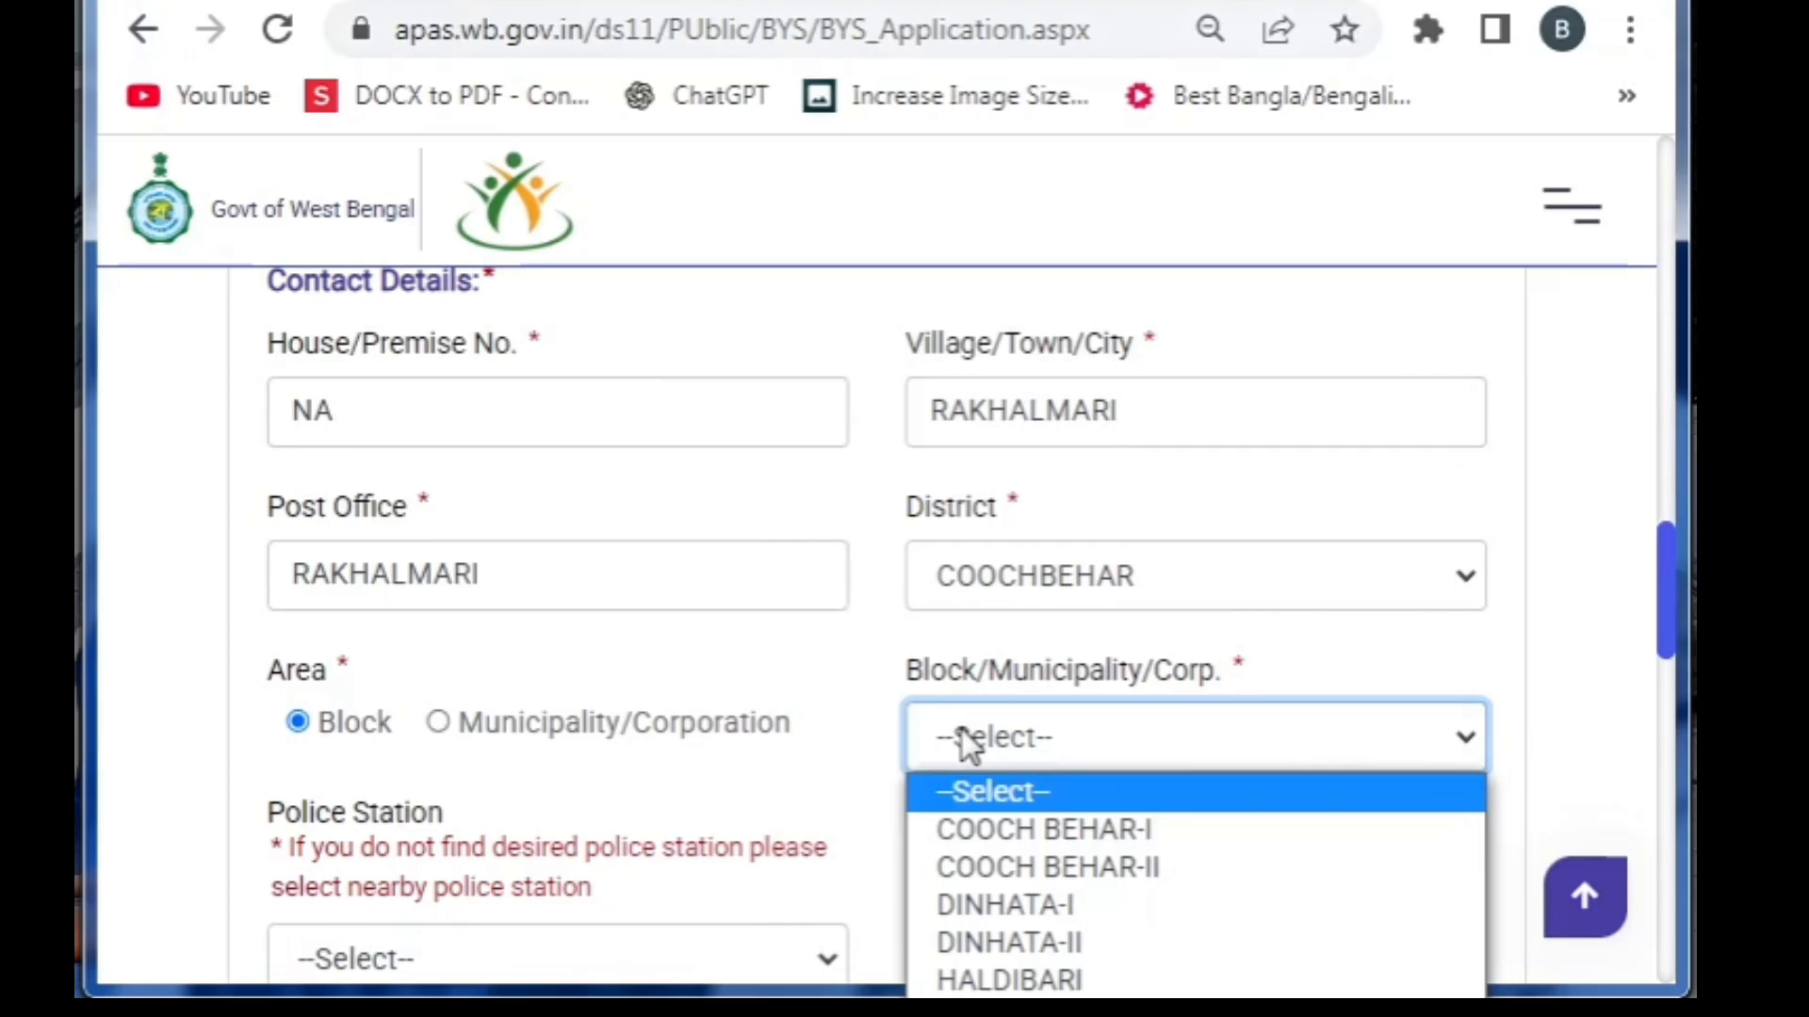
click(990, 942)
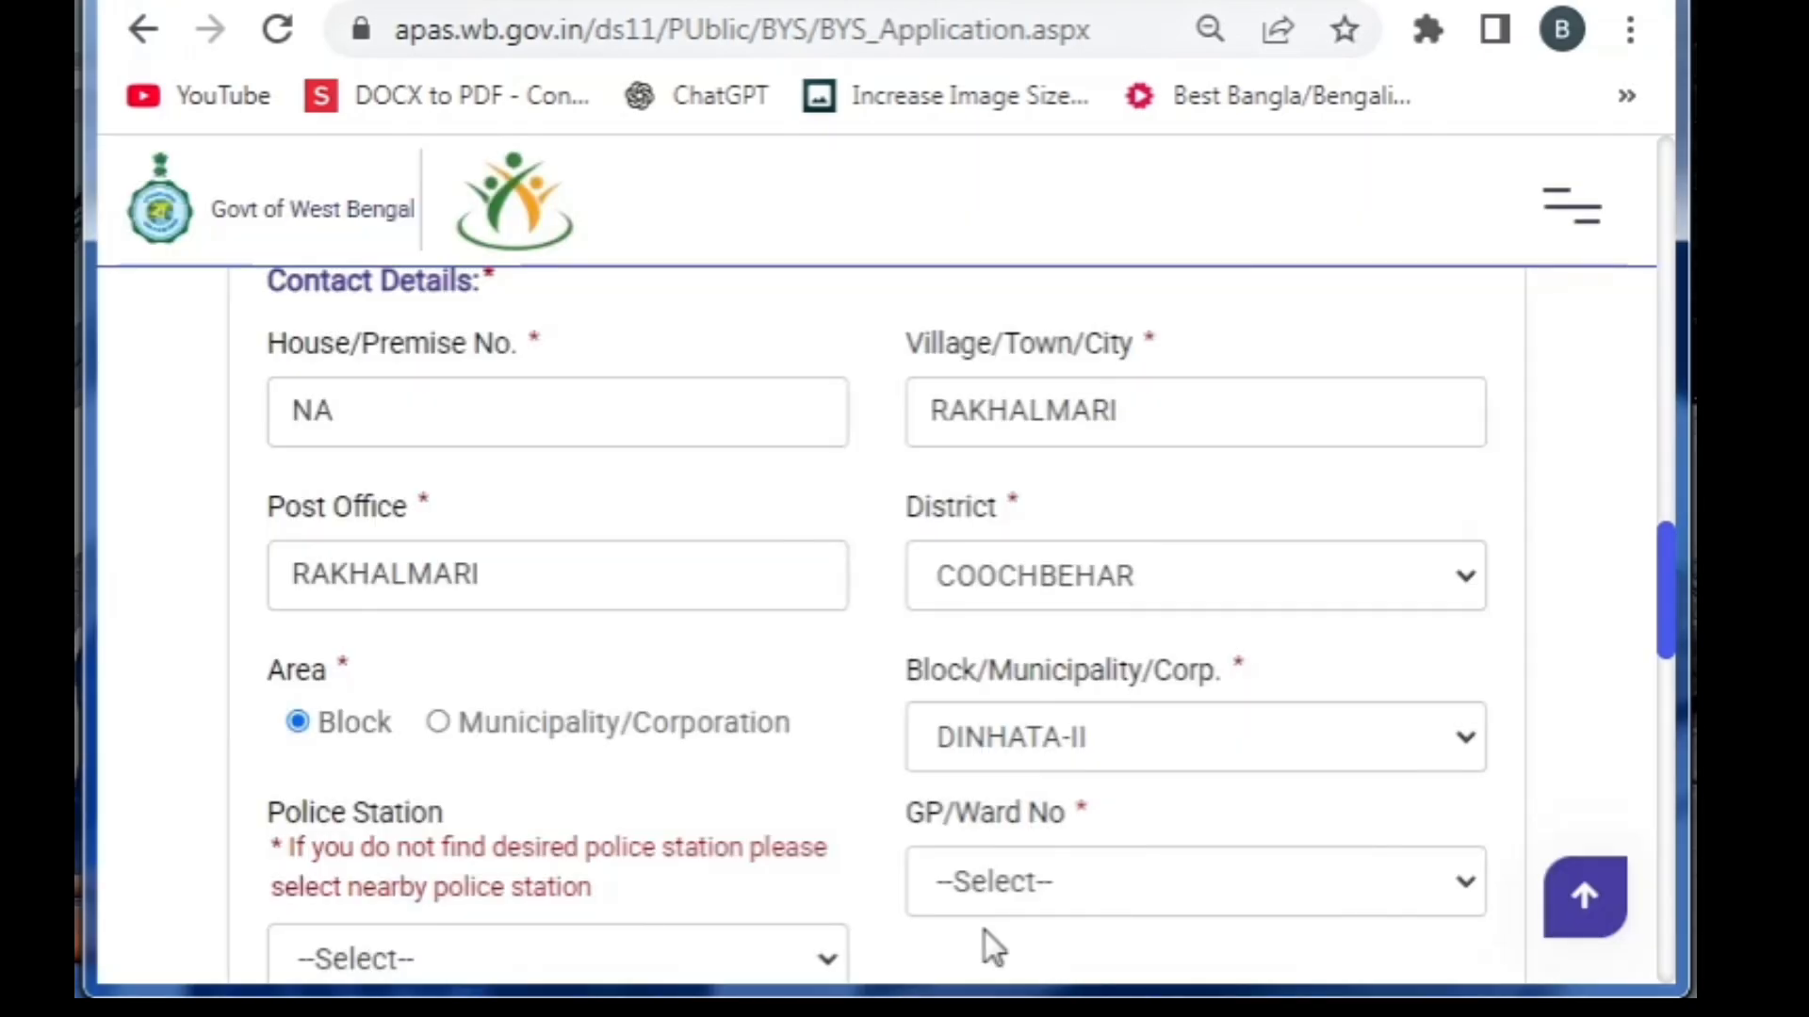
click(1020, 878)
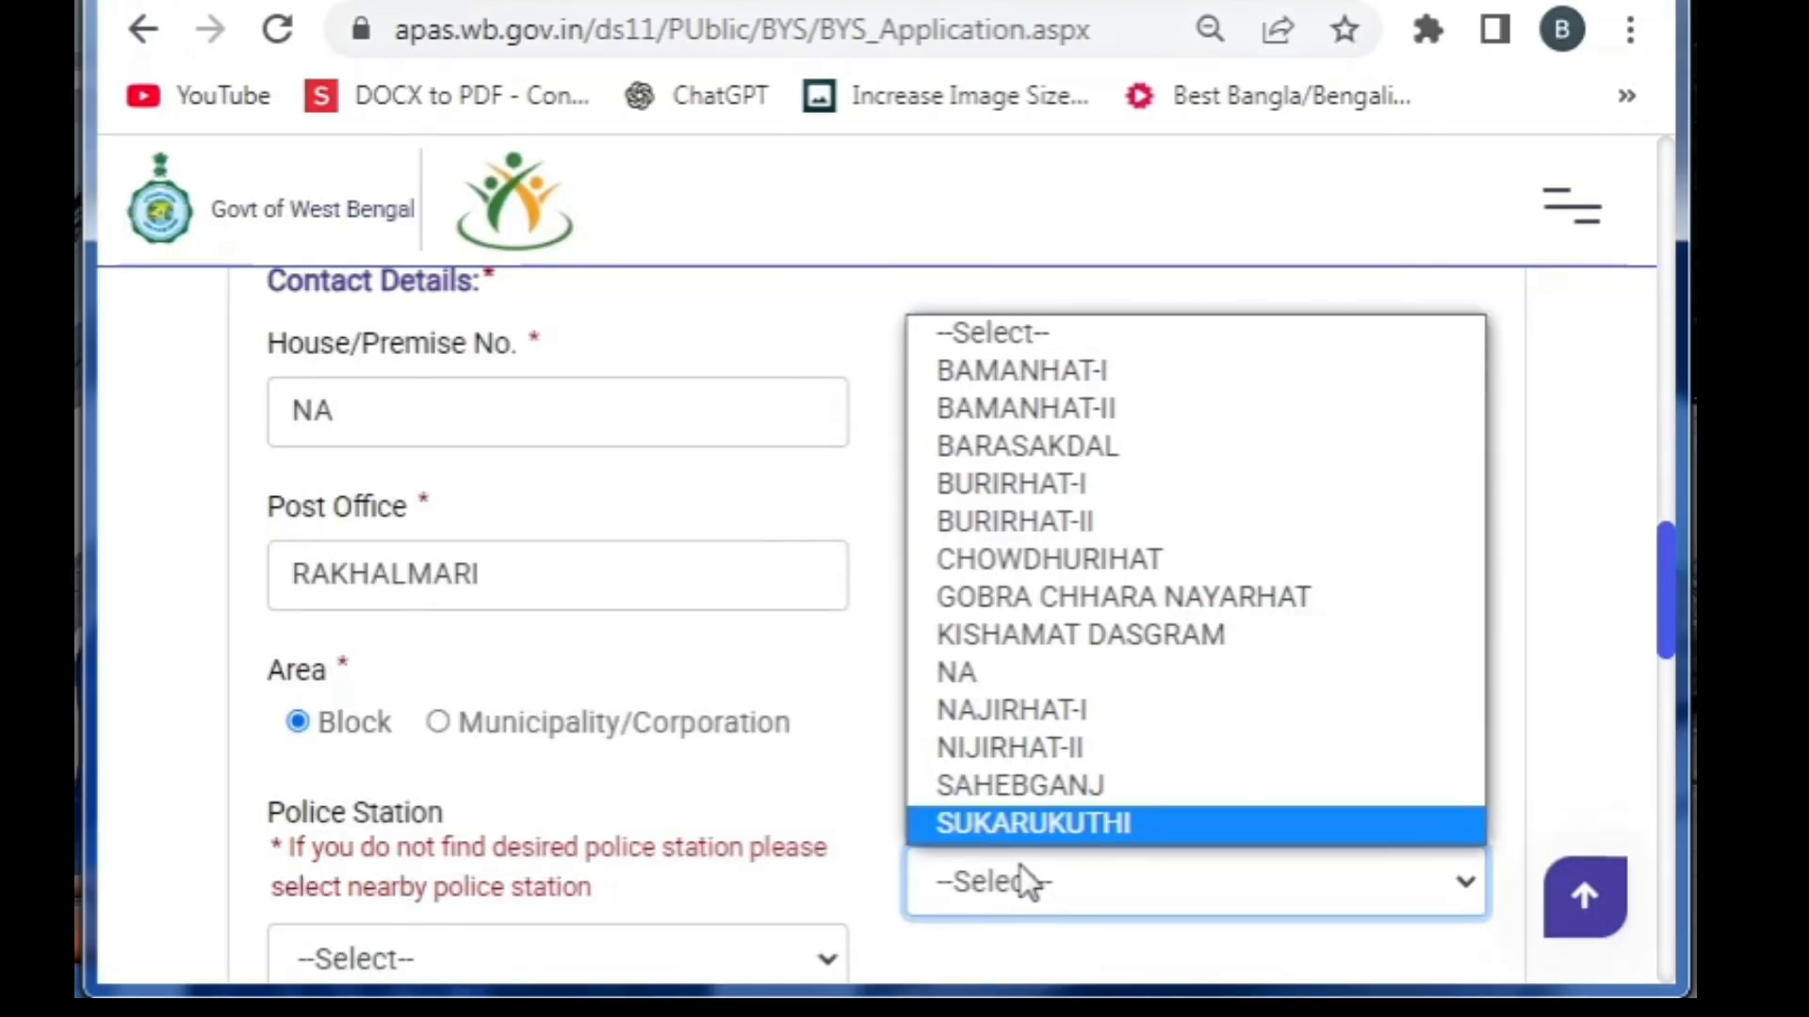
click(1041, 455)
scroll(1663, 608, down, 4)
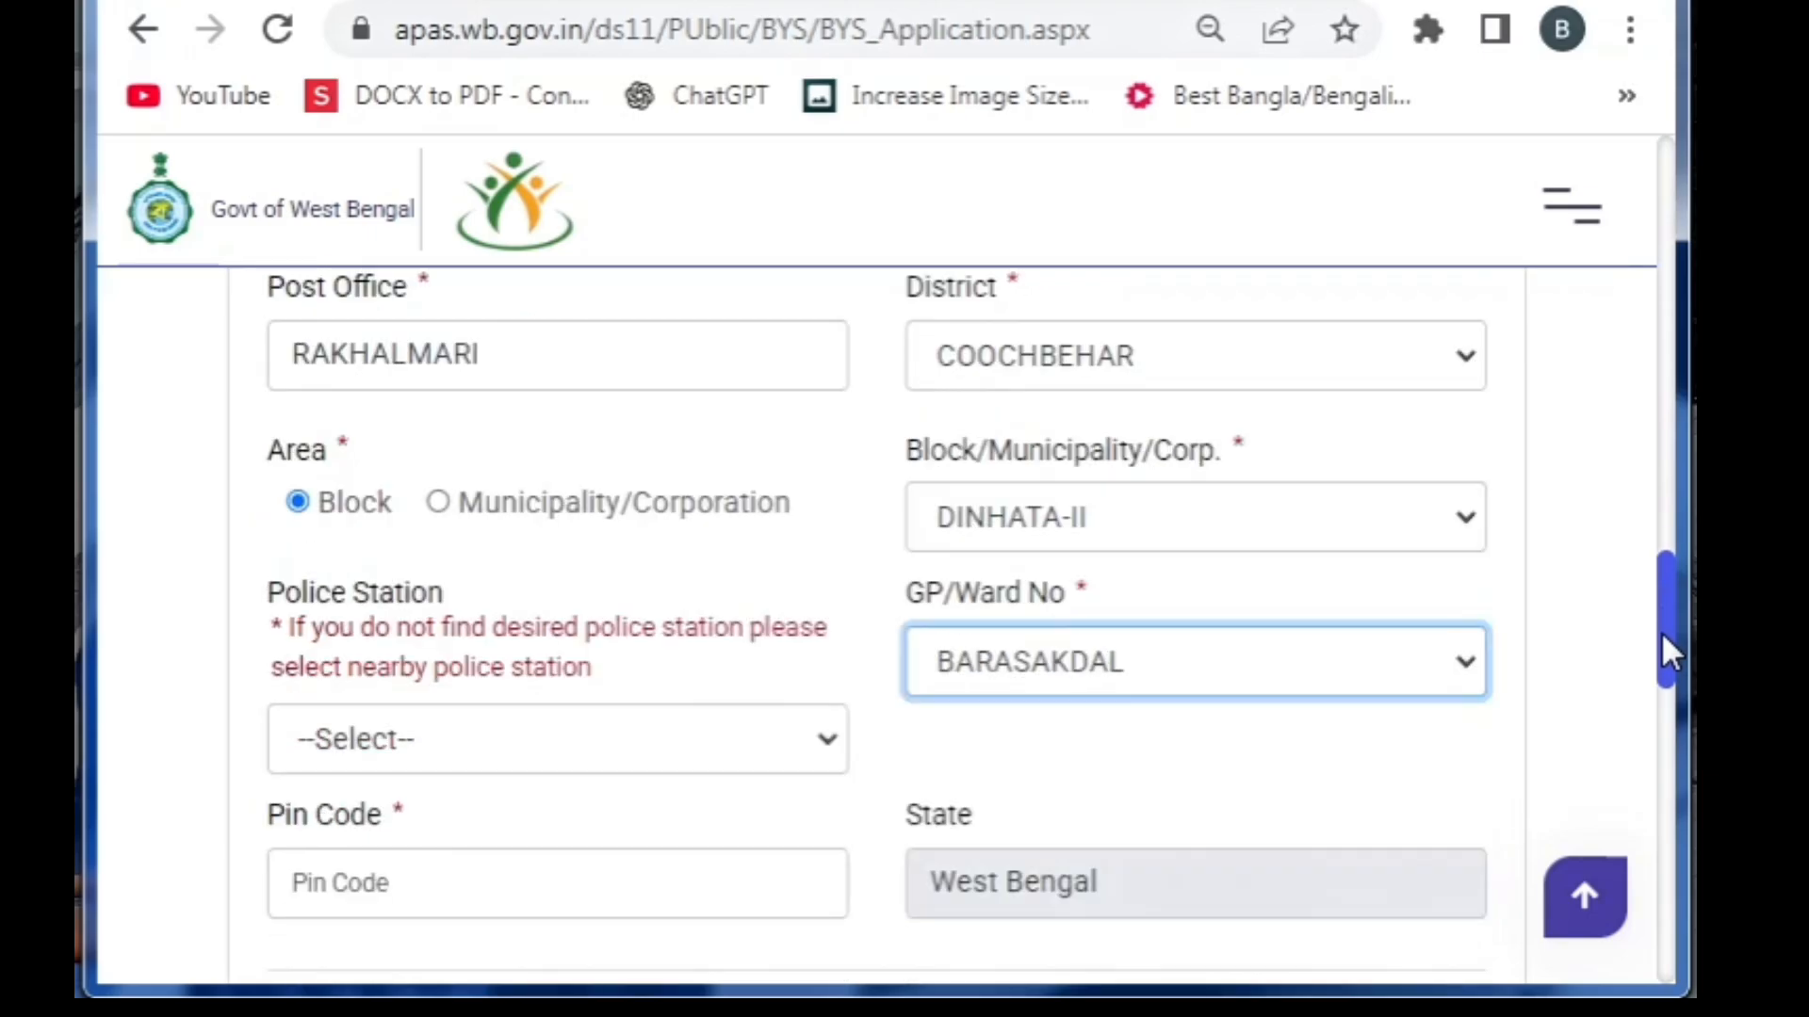
click(708, 624)
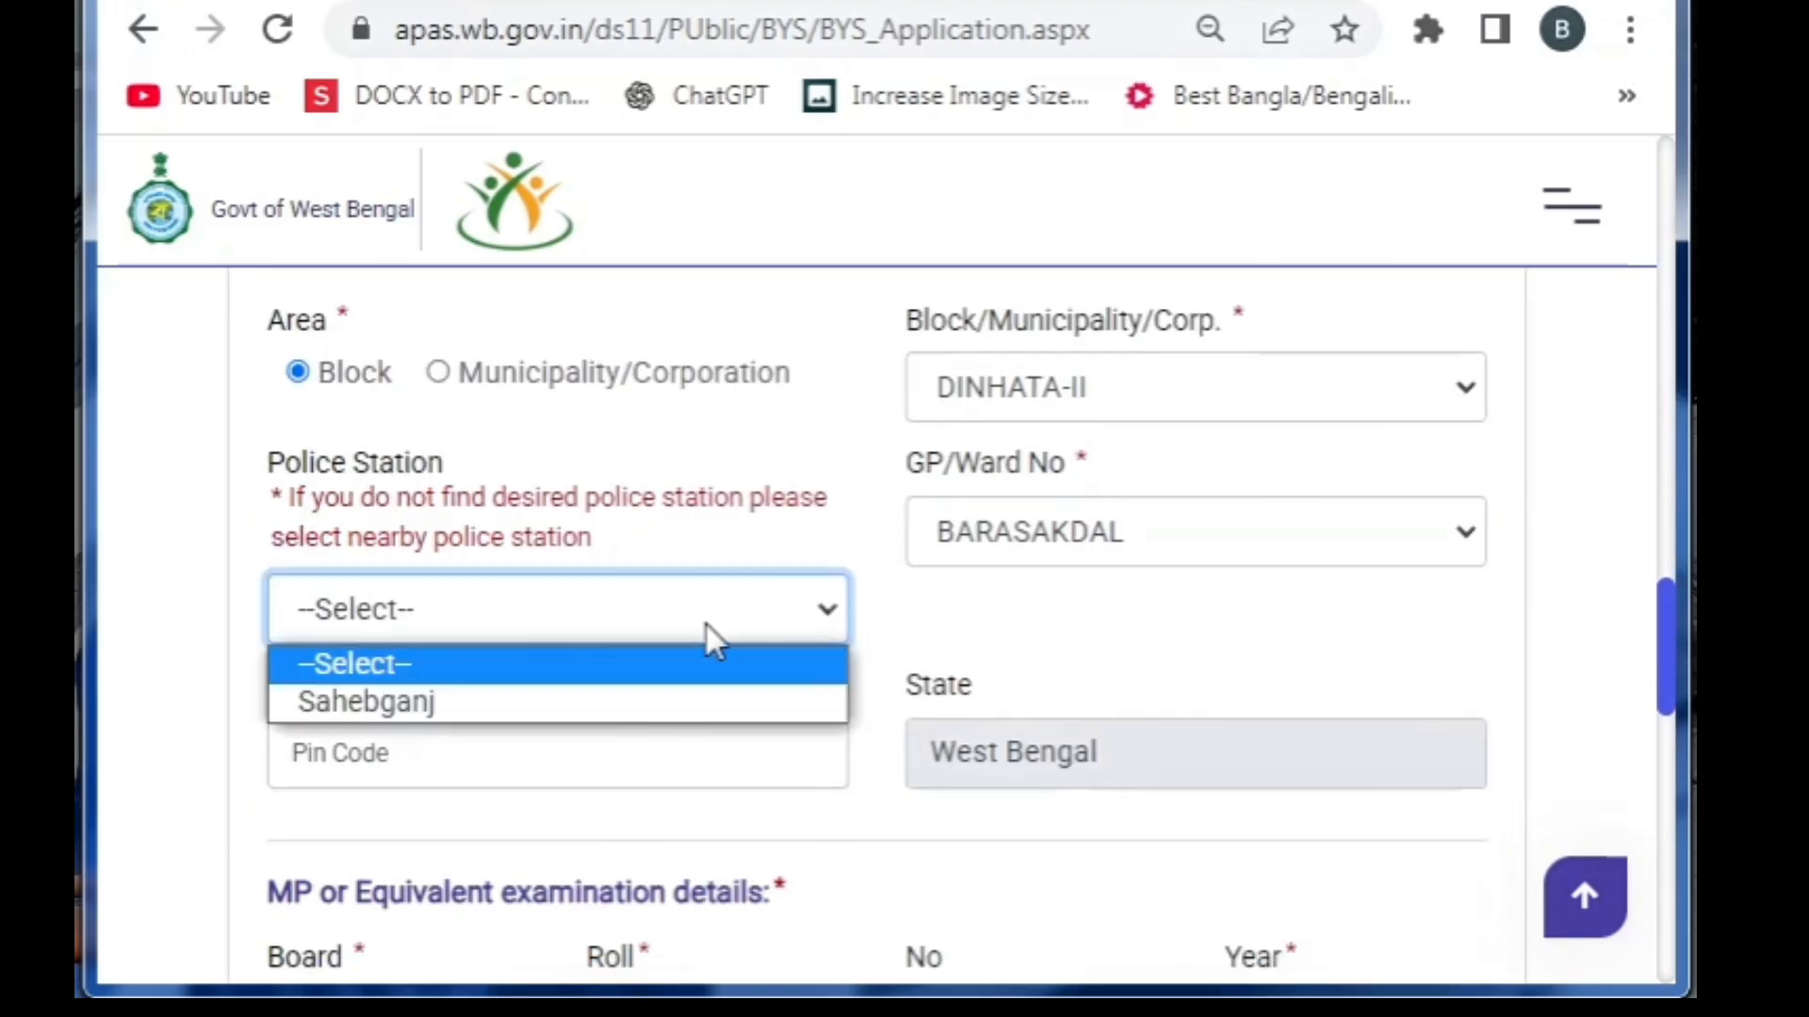
click(619, 704)
click(551, 751)
text(736169)
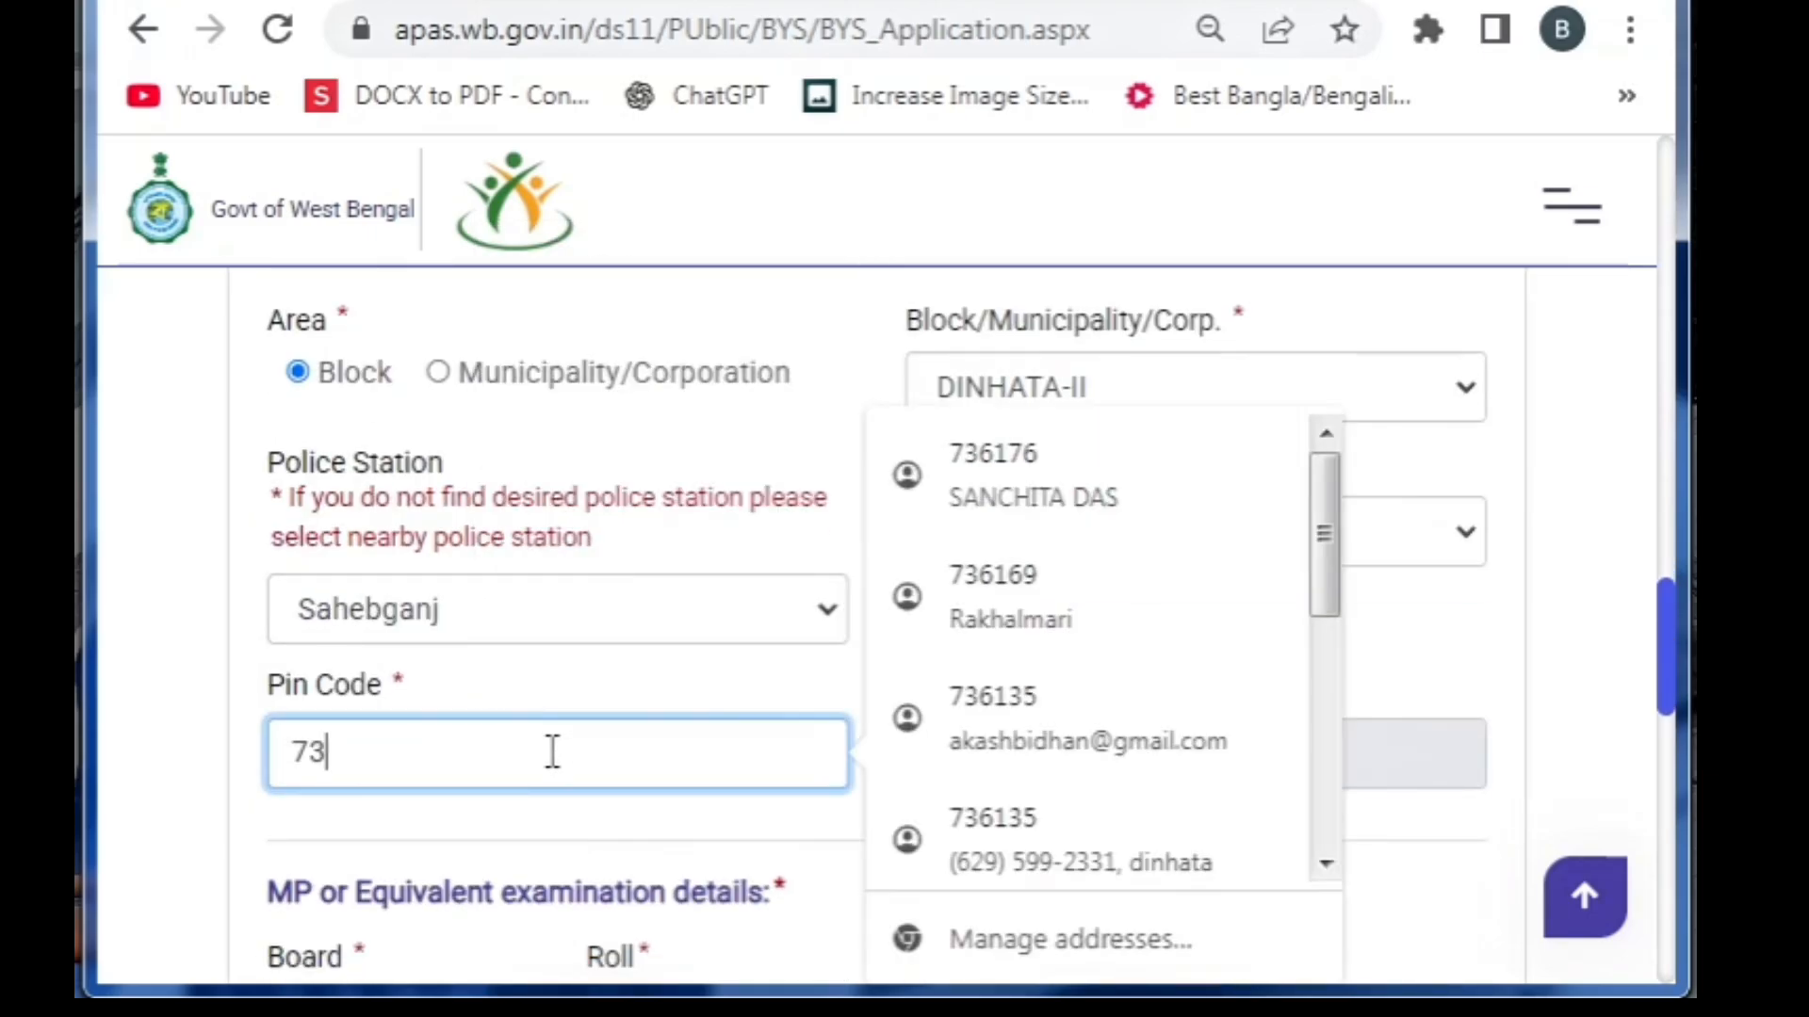
scroll(550, 754, down, 5)
key(Tab)
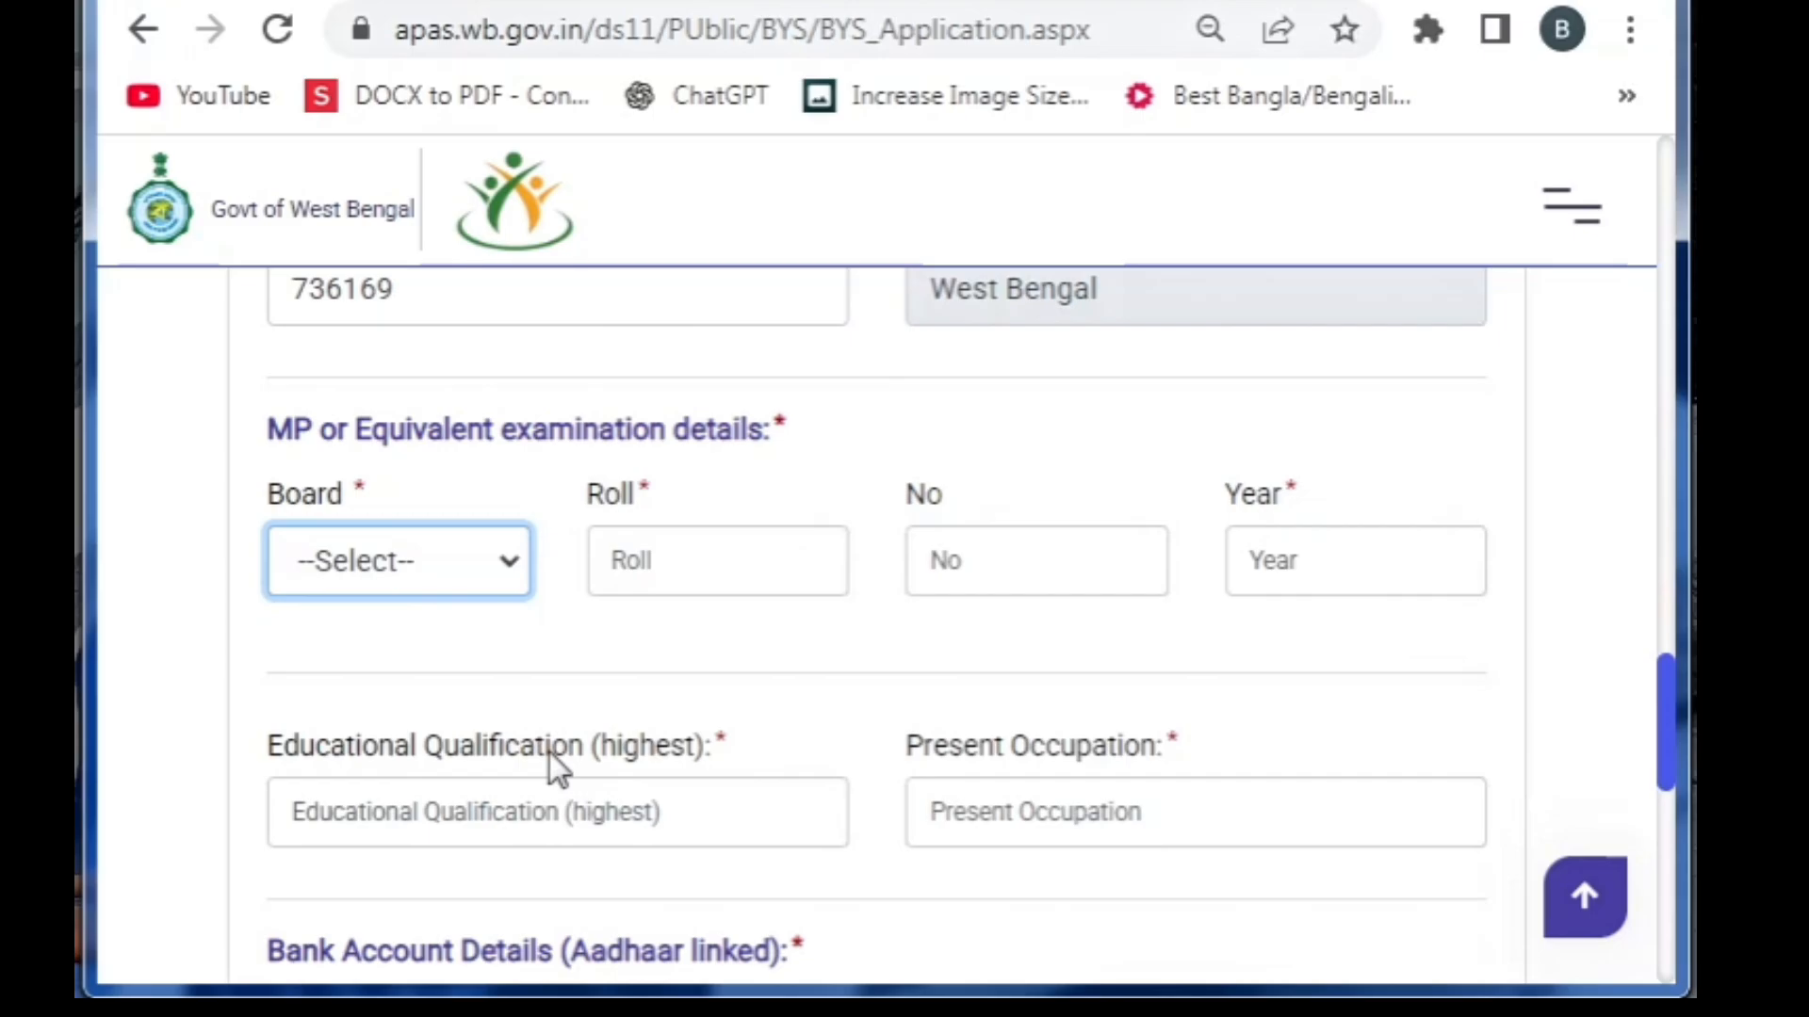
Enter the Madhyamik exam details: board WBBSE, roll, number and year 2009
click(431, 547)
click(381, 658)
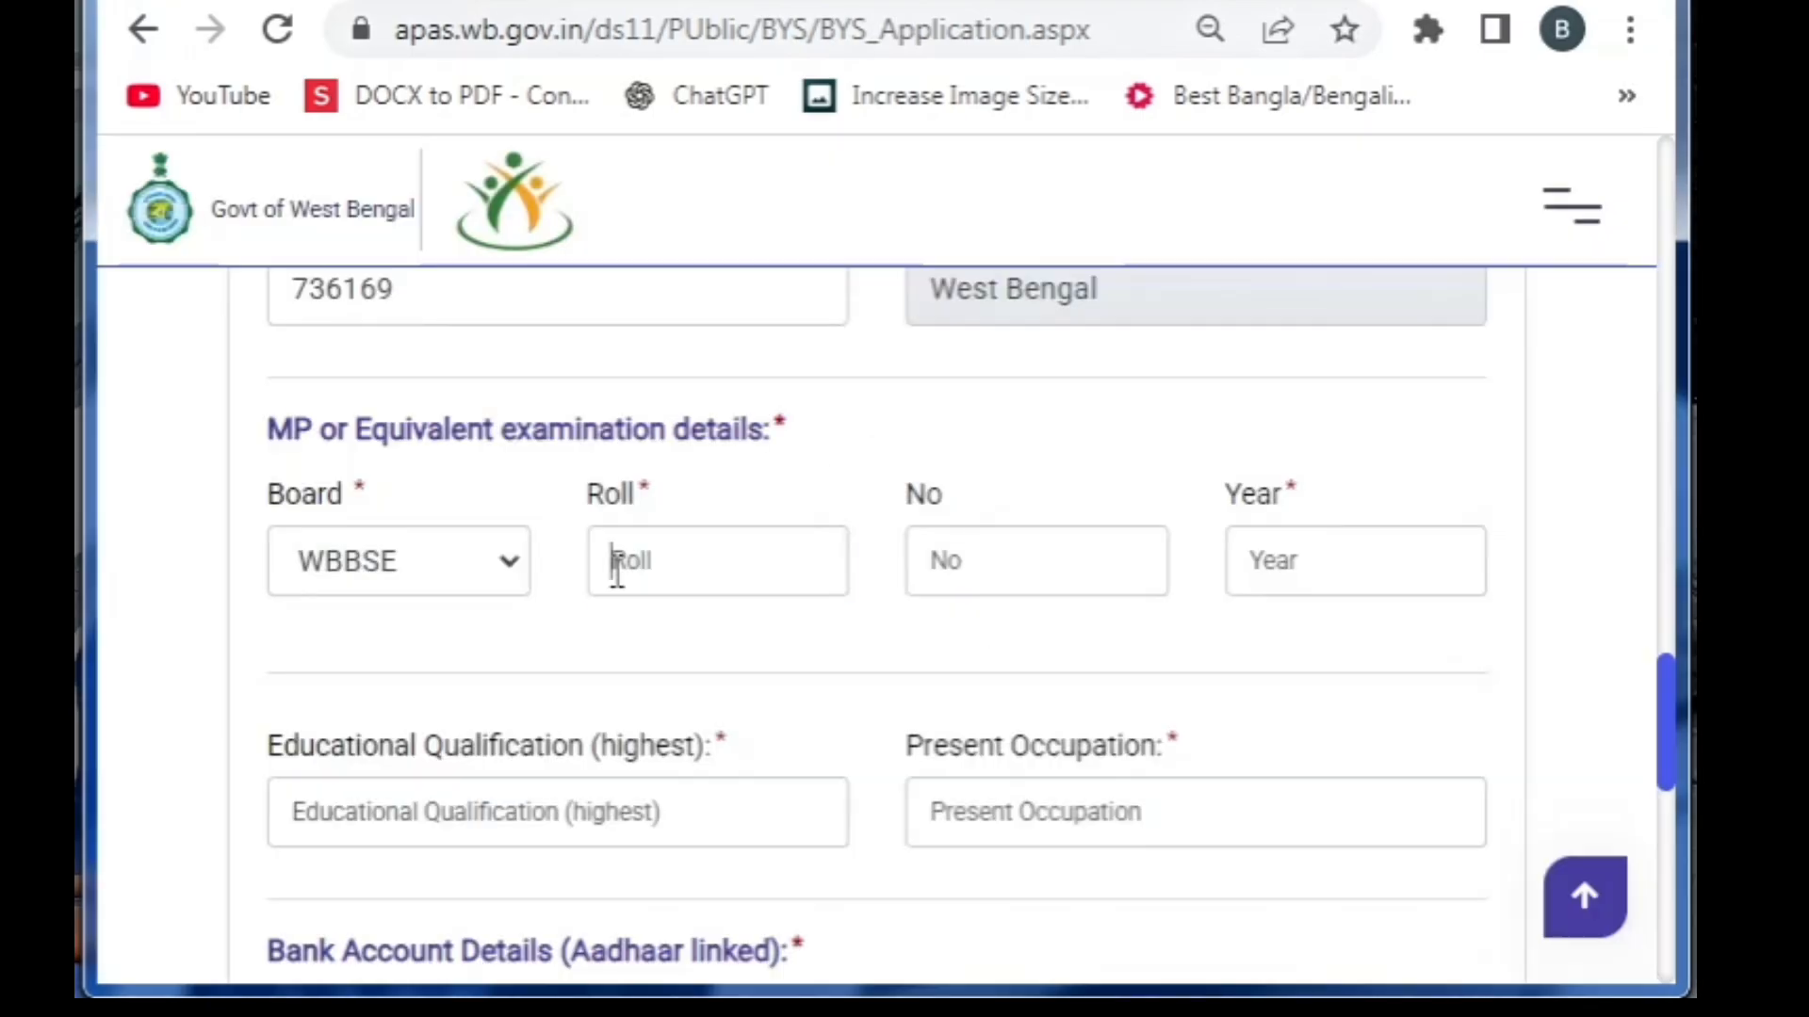
click(611, 565)
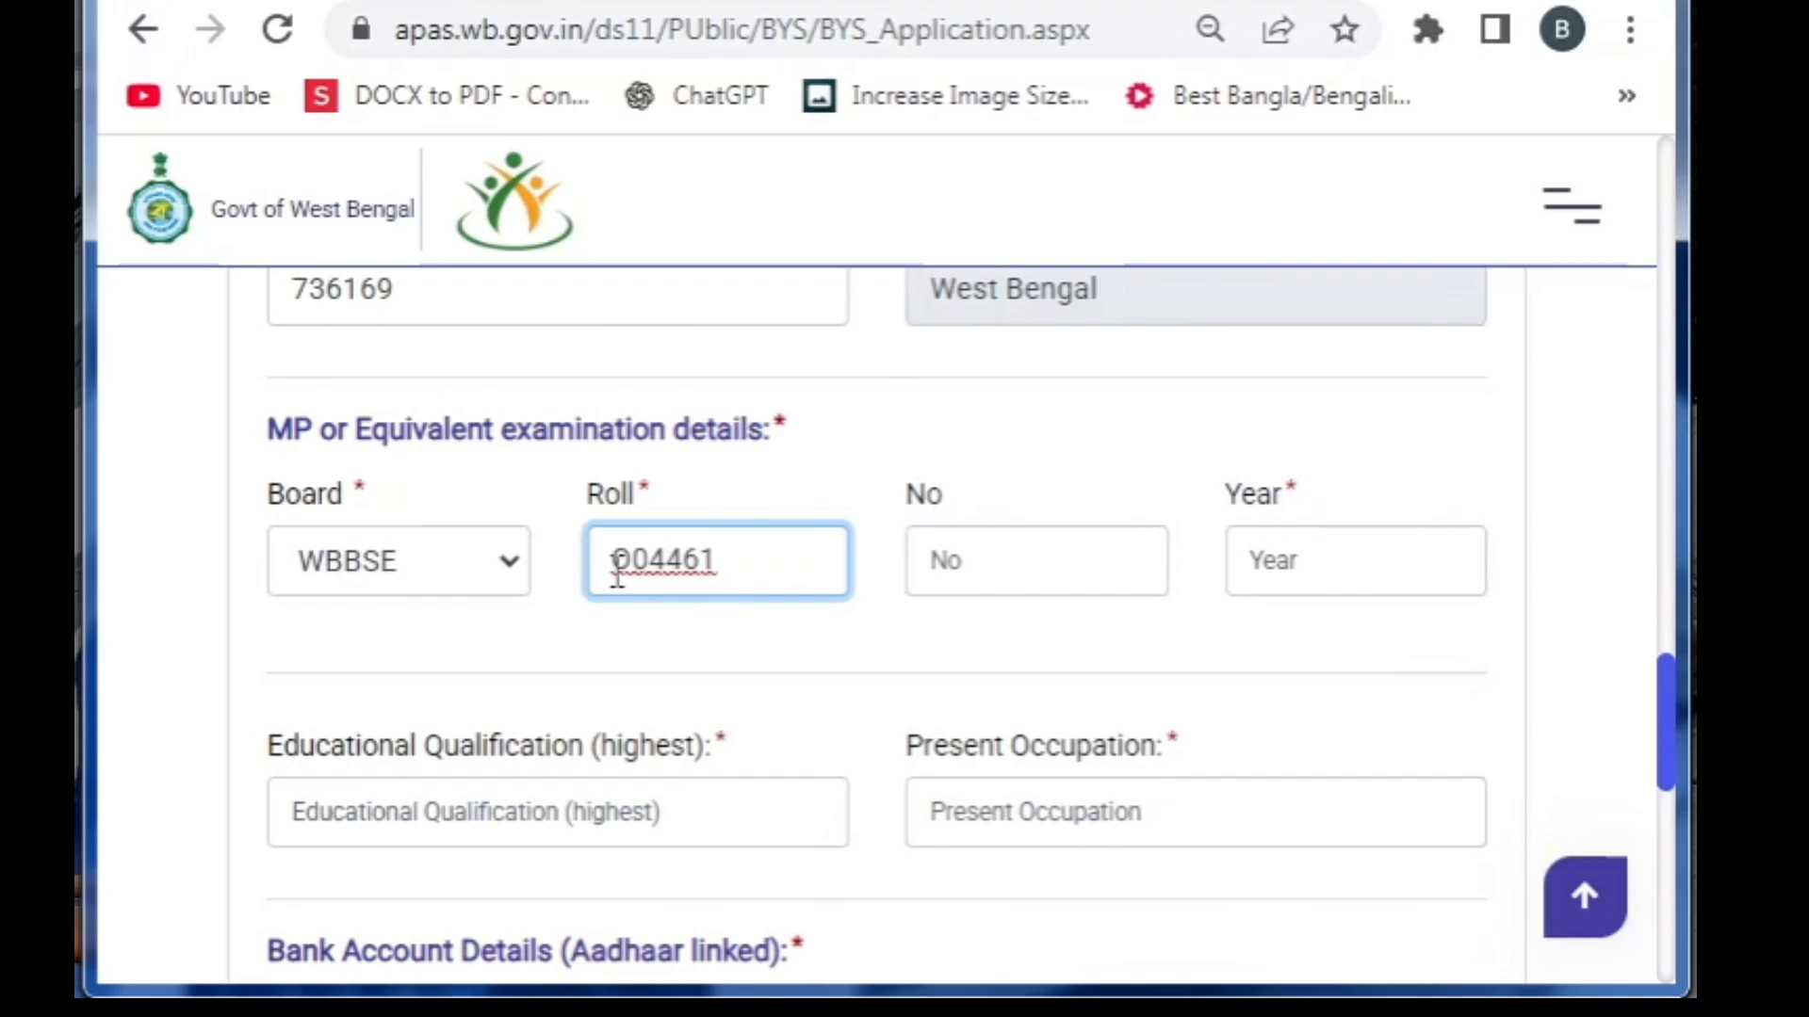
key(Tab)
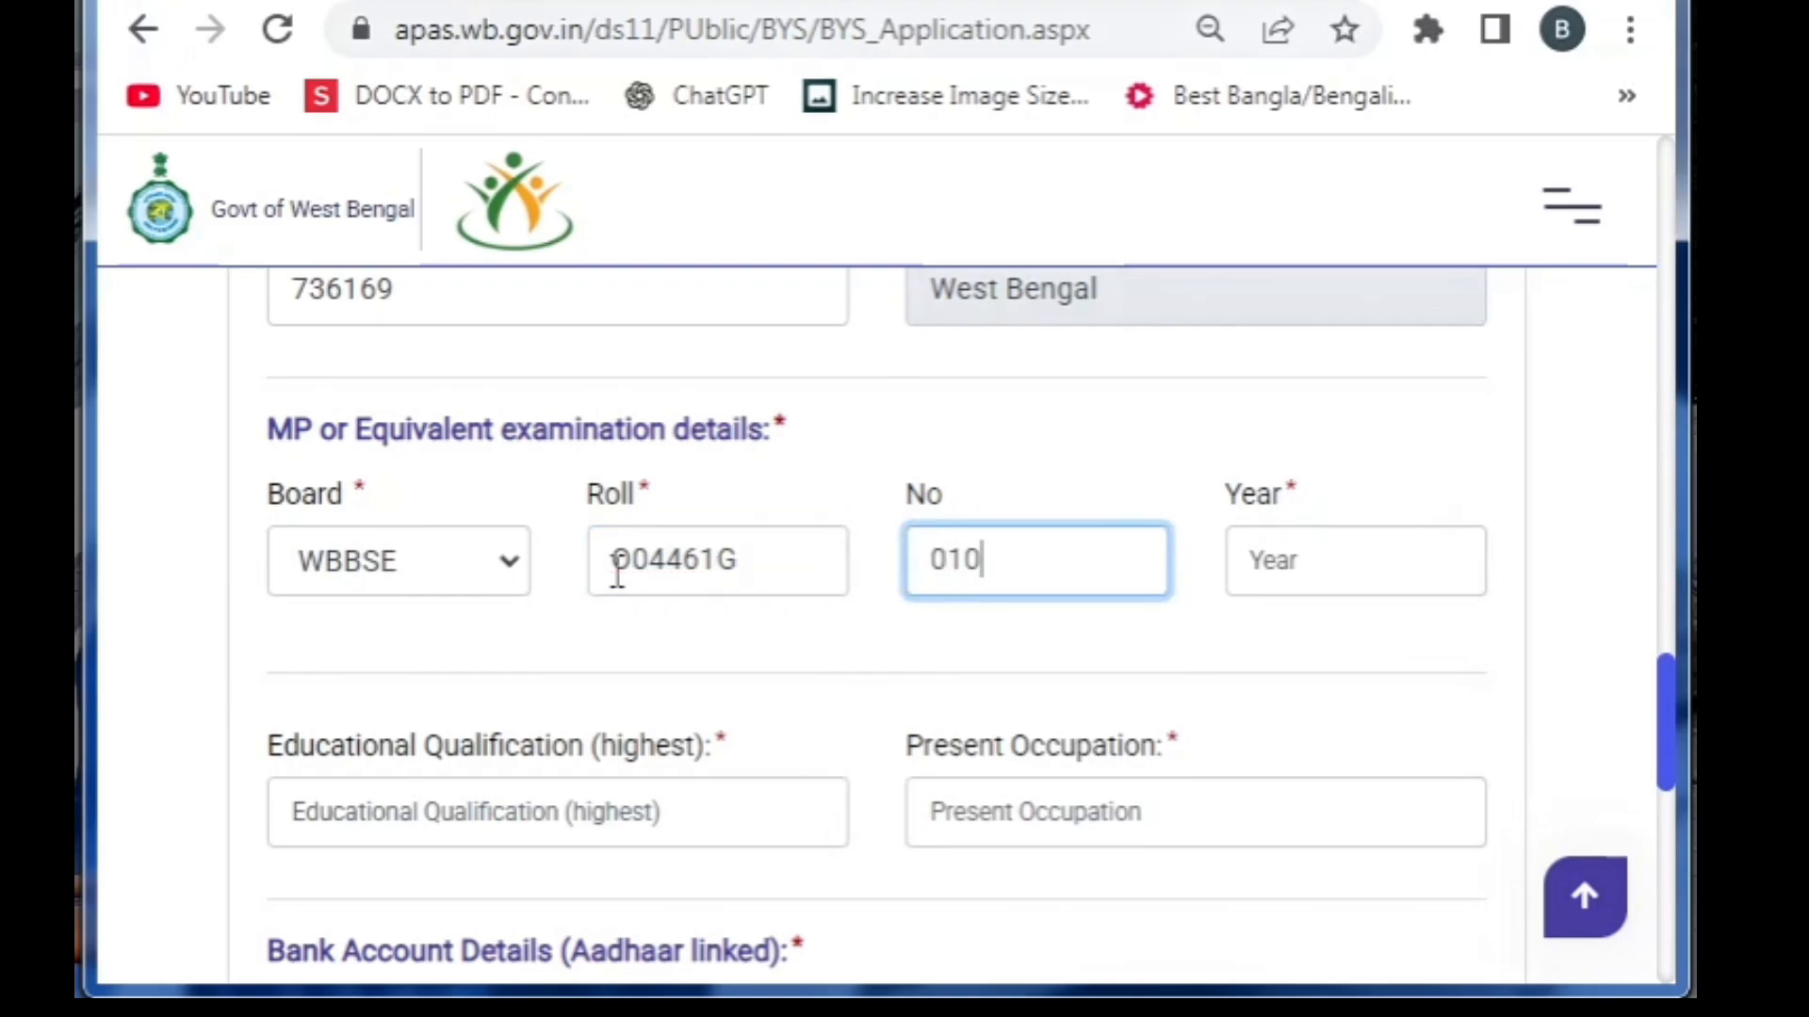
key(Tab)
text(2009)
Set qualification GRADUATE, occupation UNEMPLYOYED and bank name PUNJAB NATIONAL BANK
key(Tab)
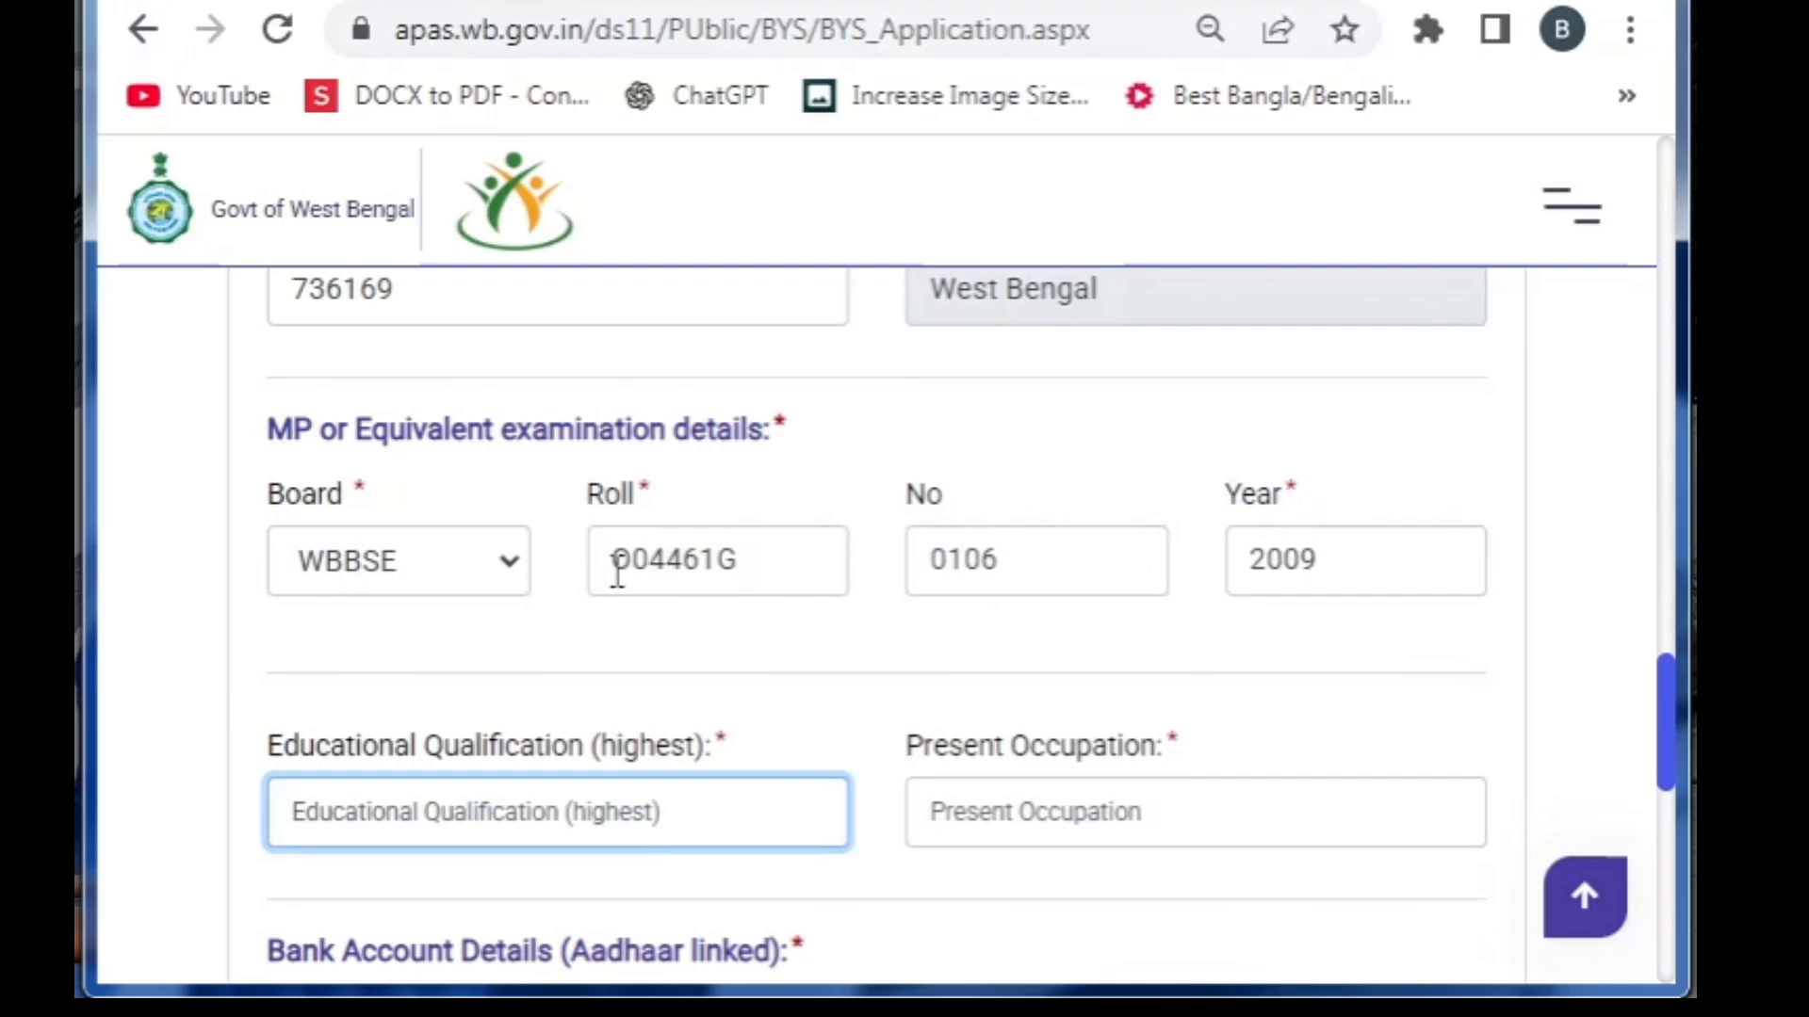
text(GR)
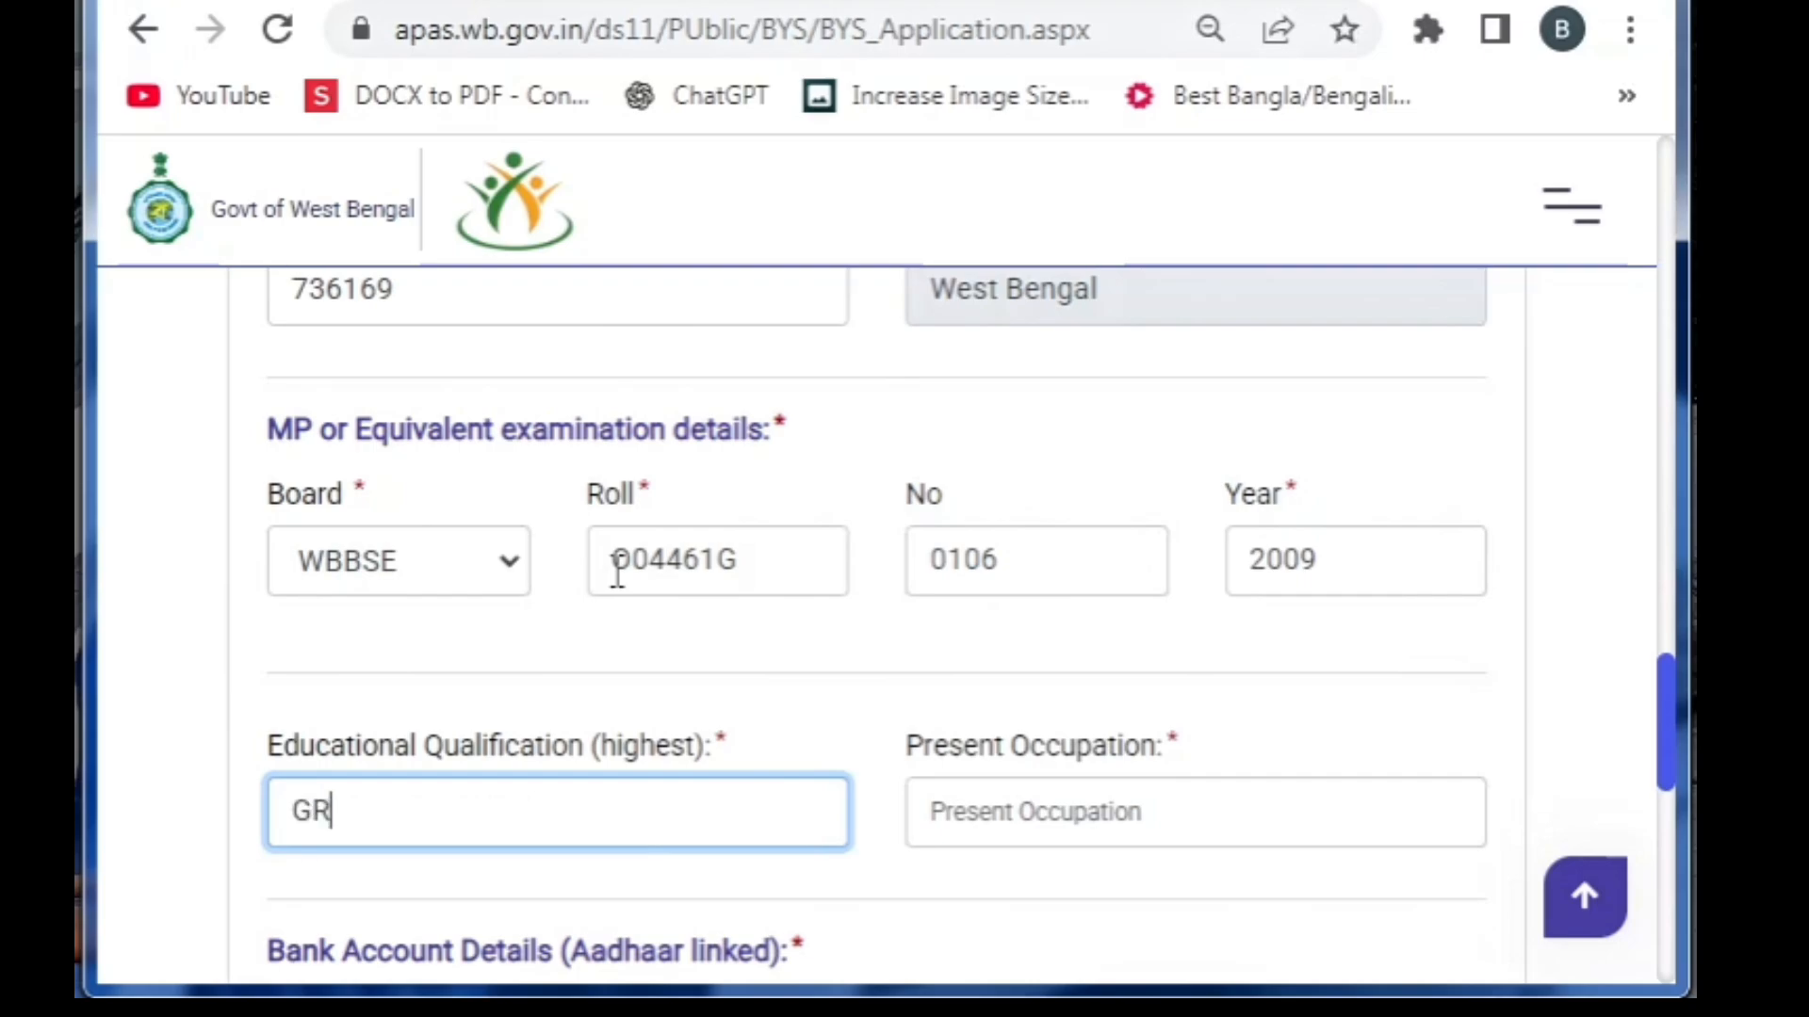
text(ADUATE)
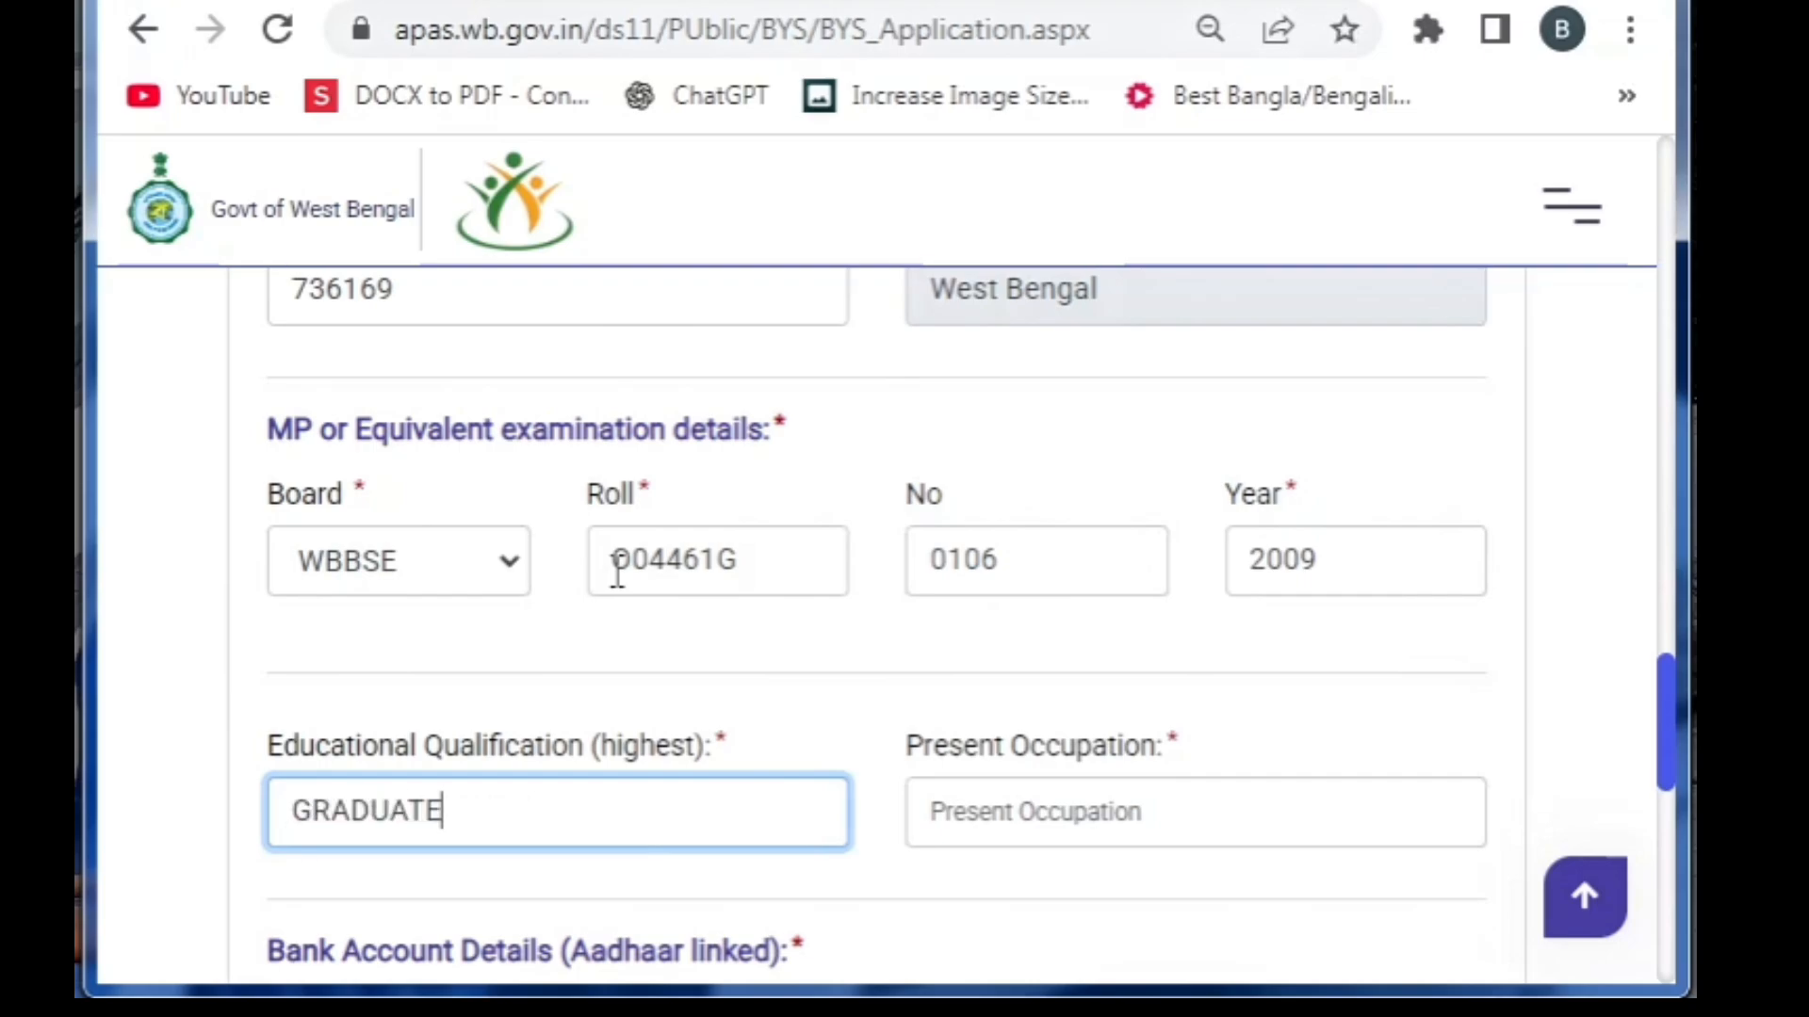
key(Tab)
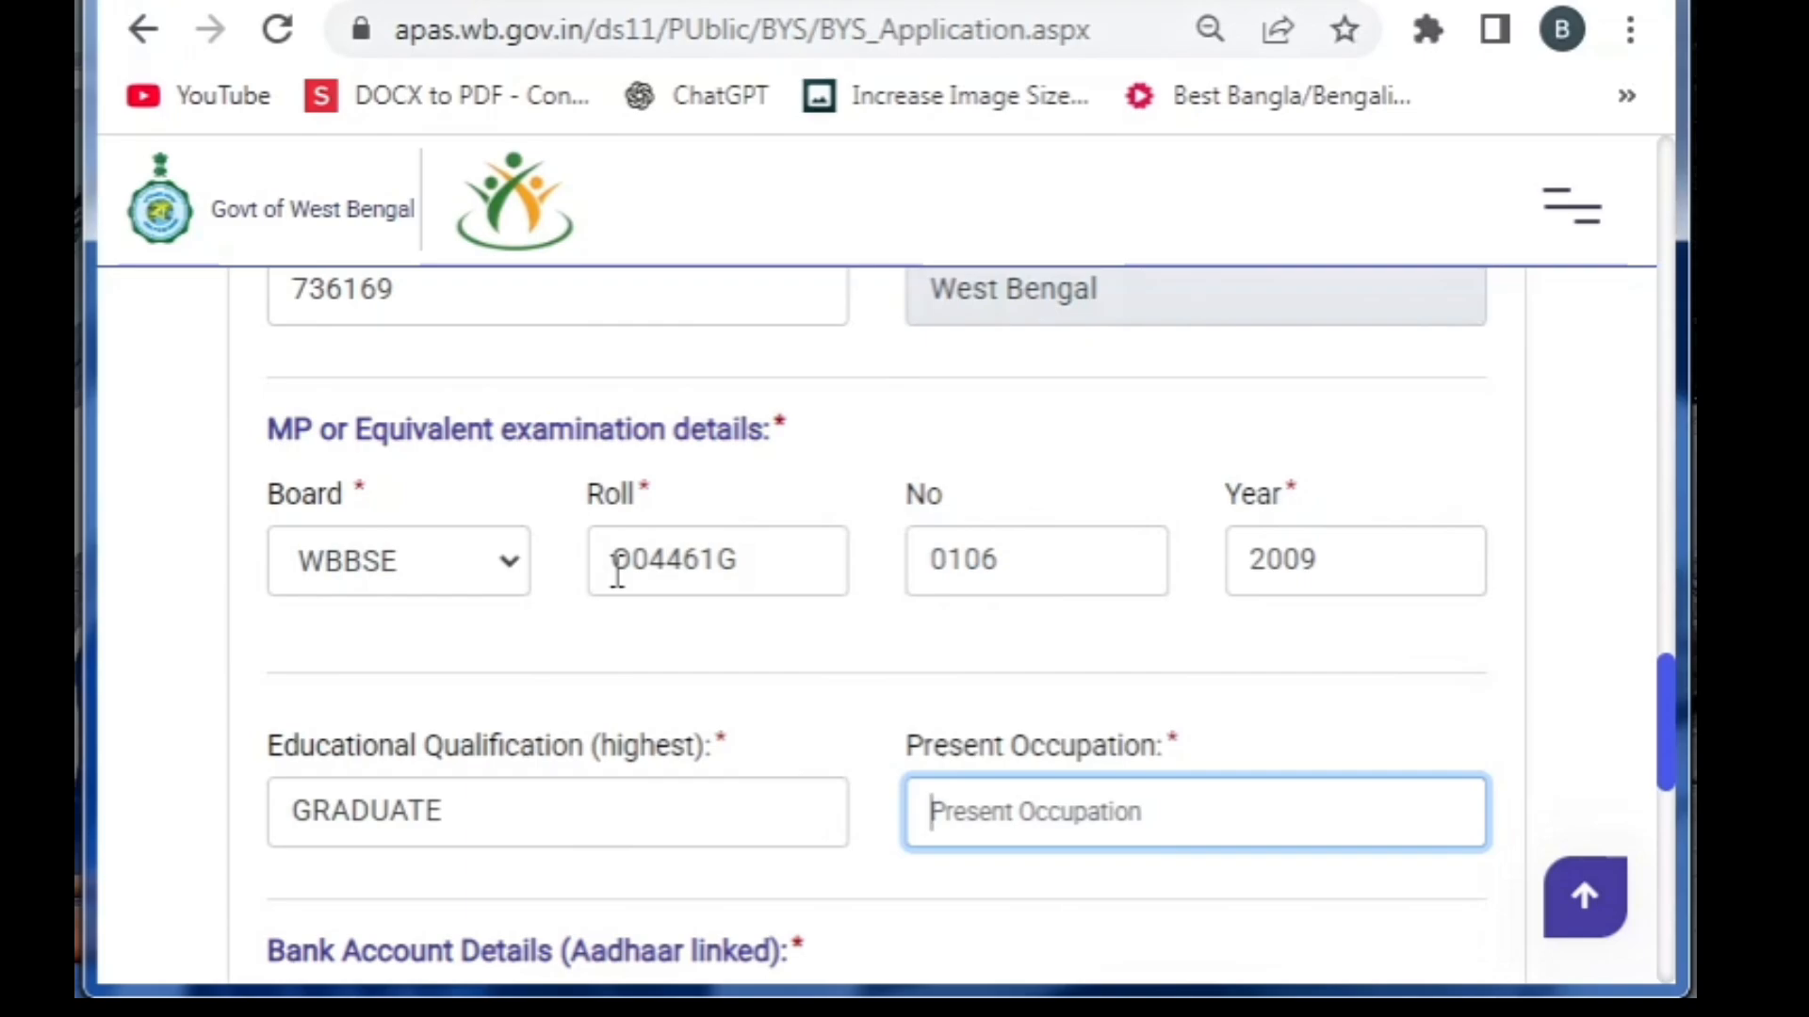
text(UNEMPL)
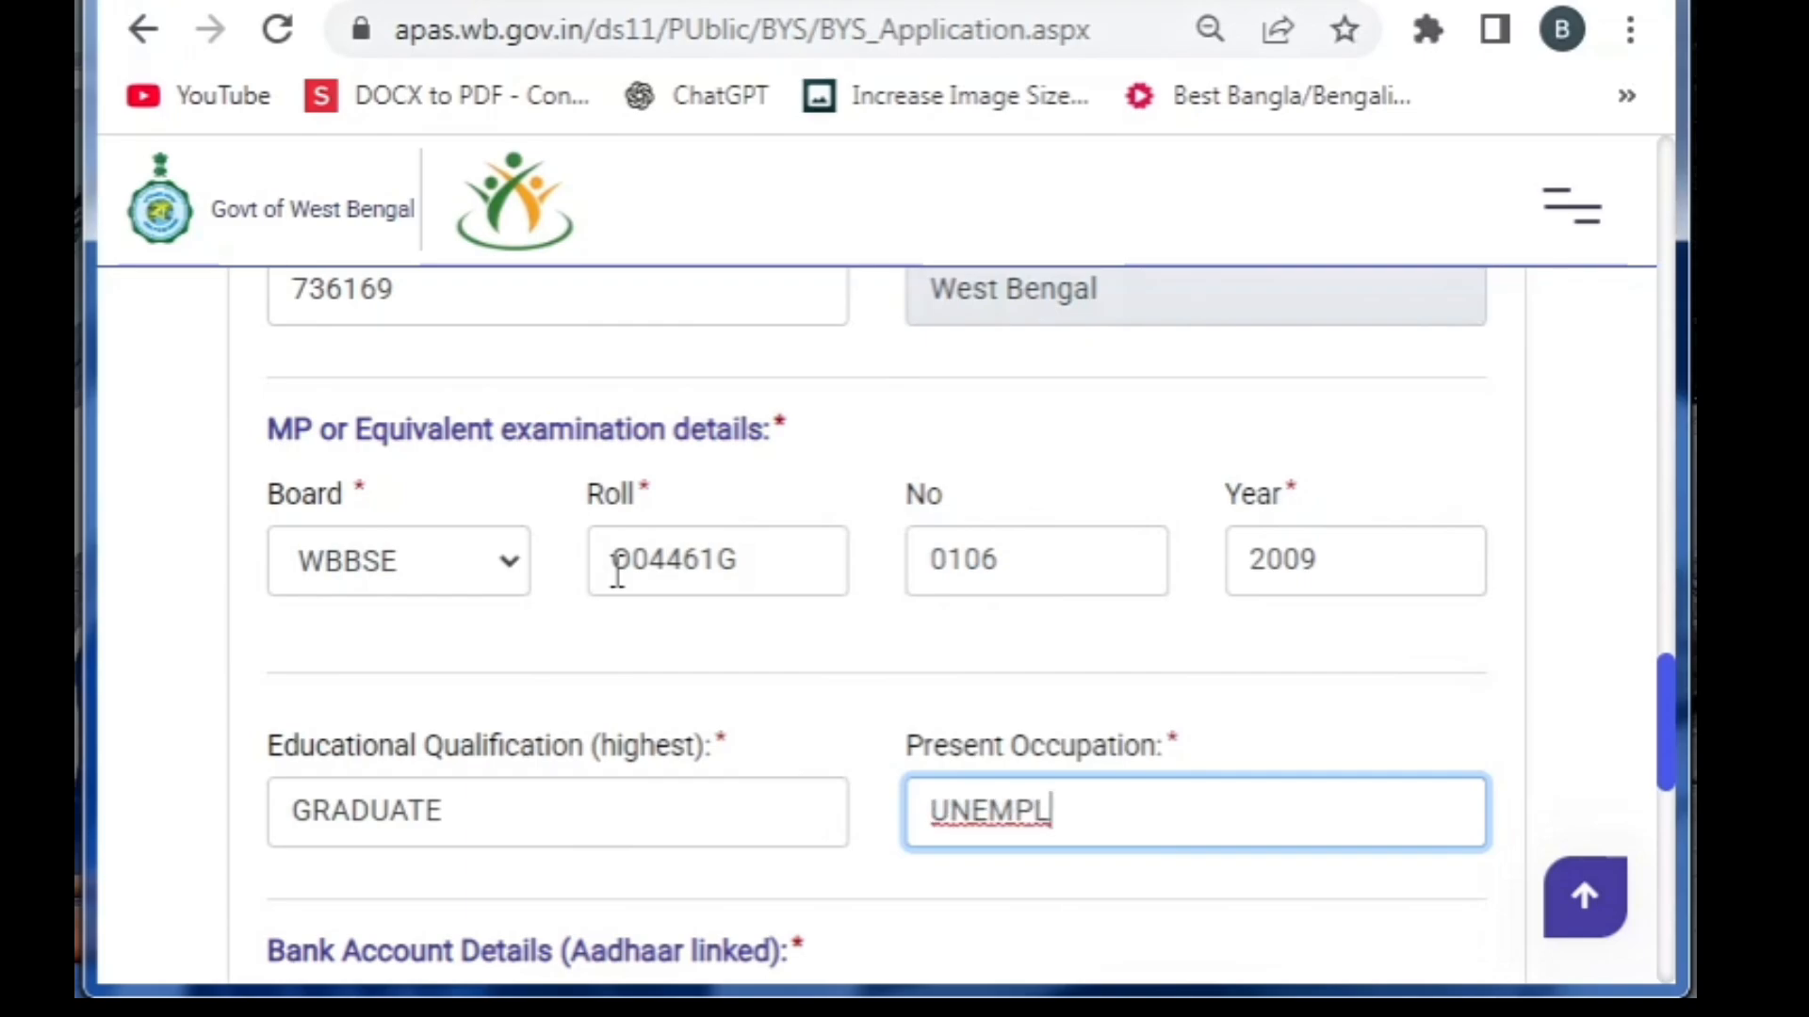
text(YOYED)
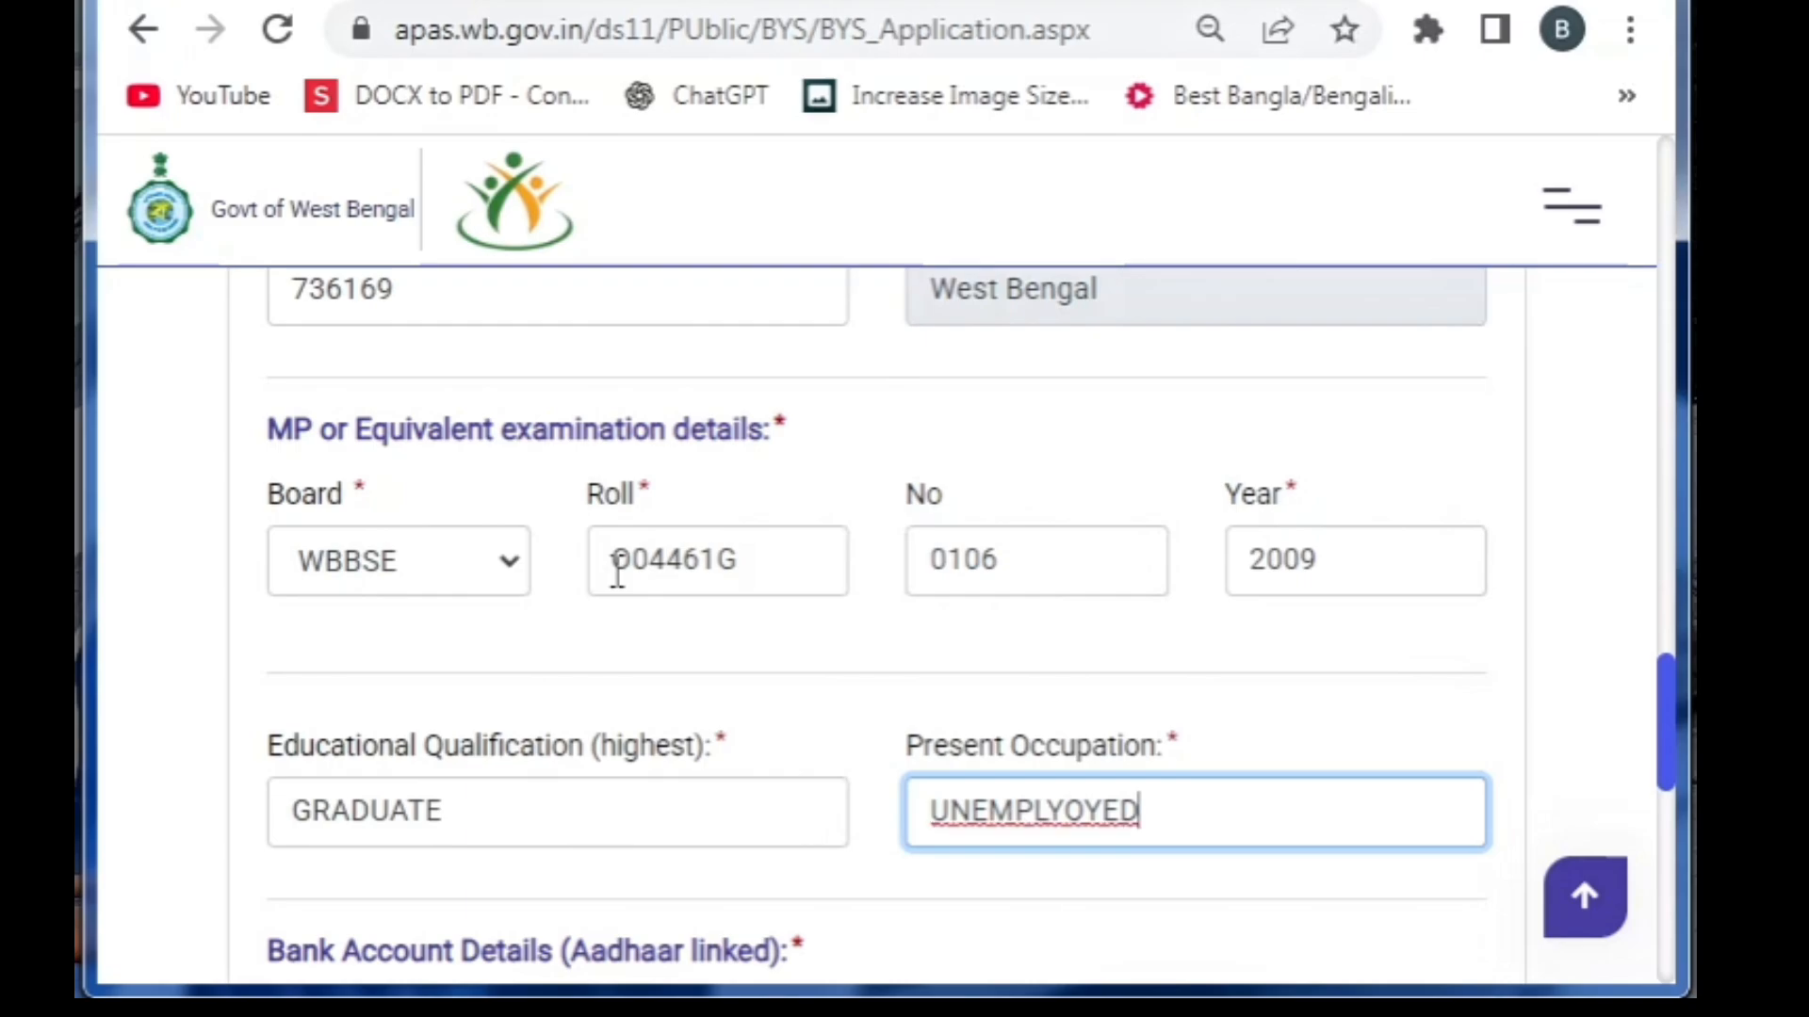
key(Tab)
text(PUNJAB)
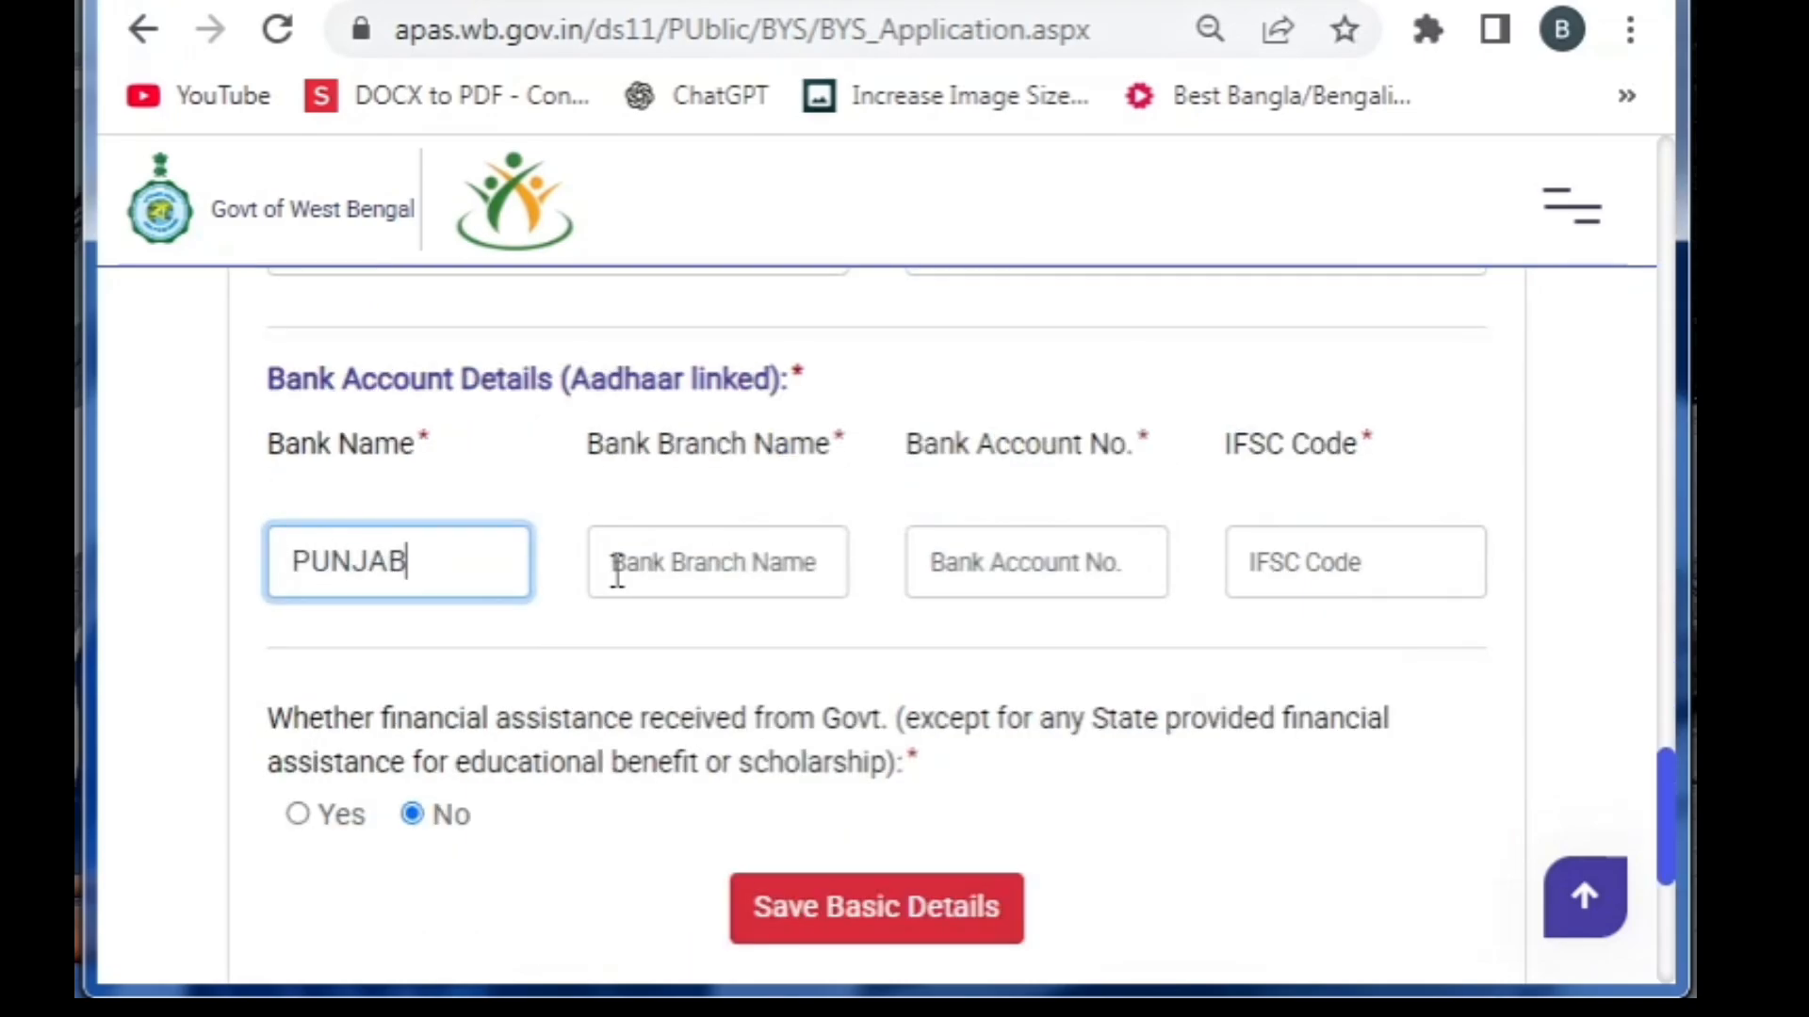
text( NATIONAL)
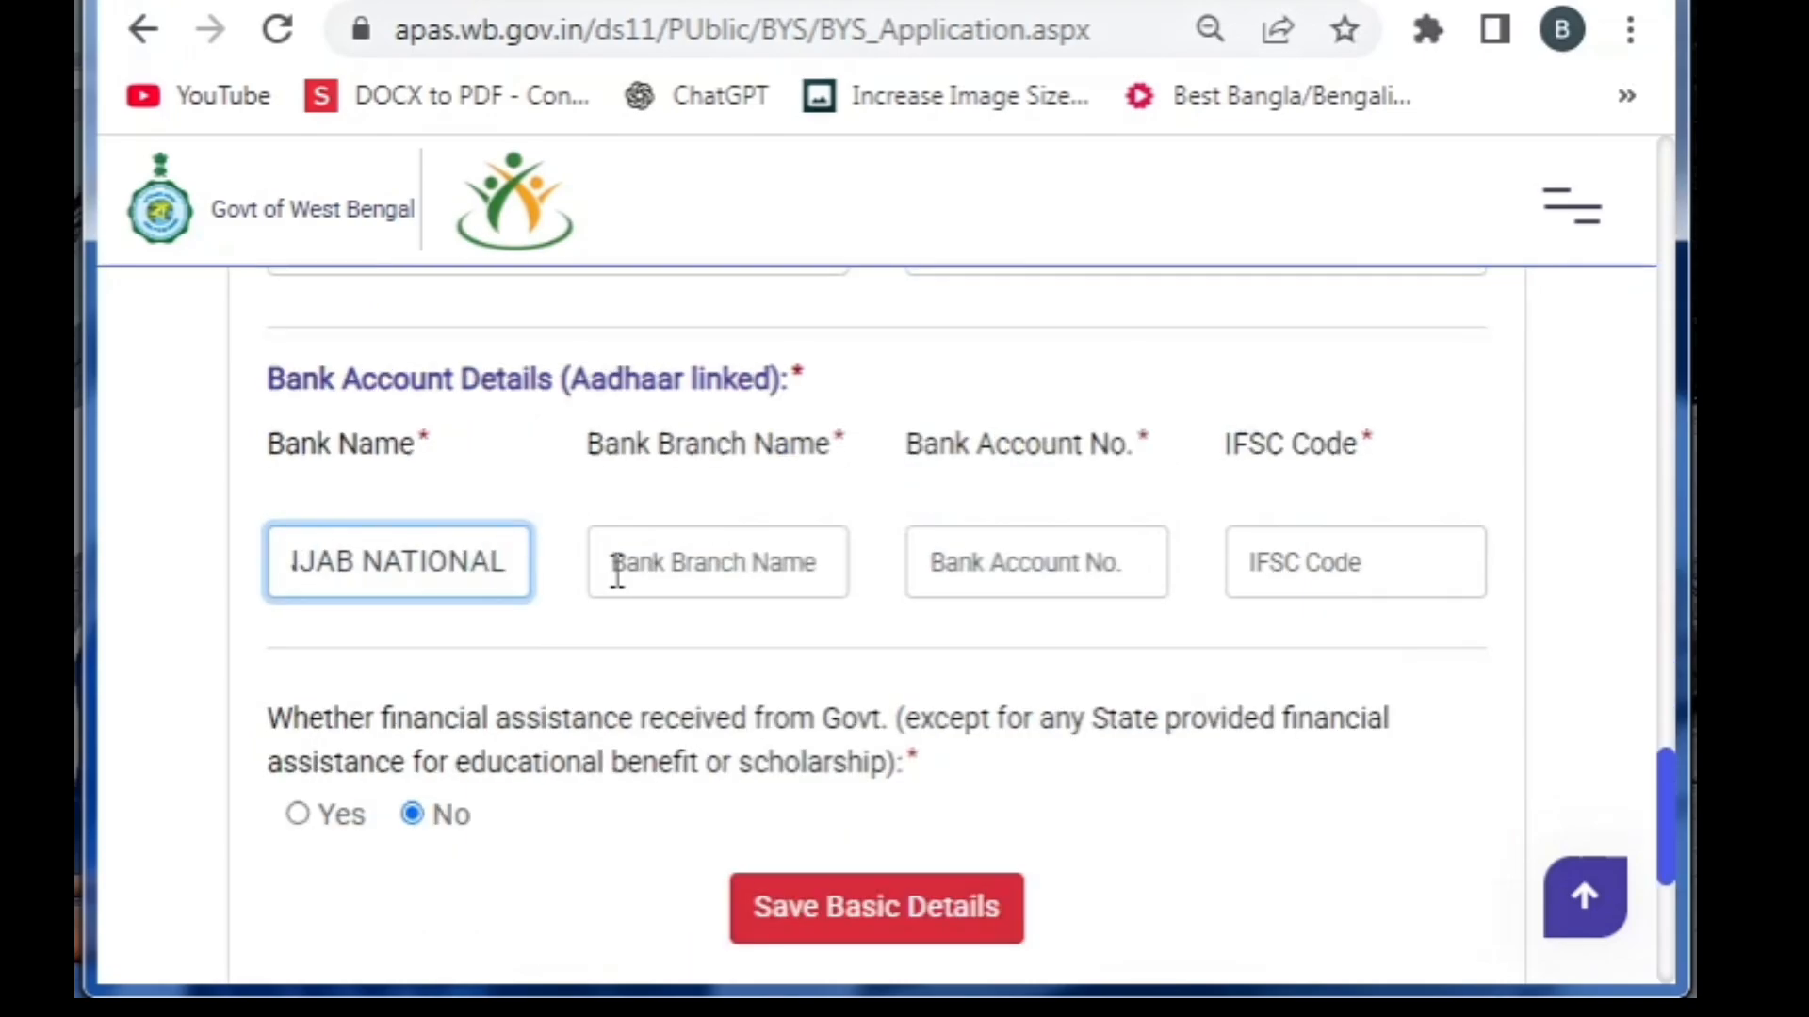
text( BANK)
Enter branch name DINHATA, the bank account number and the branch IFSC code
key(Tab)
text(DINHATA)
key(Tab)
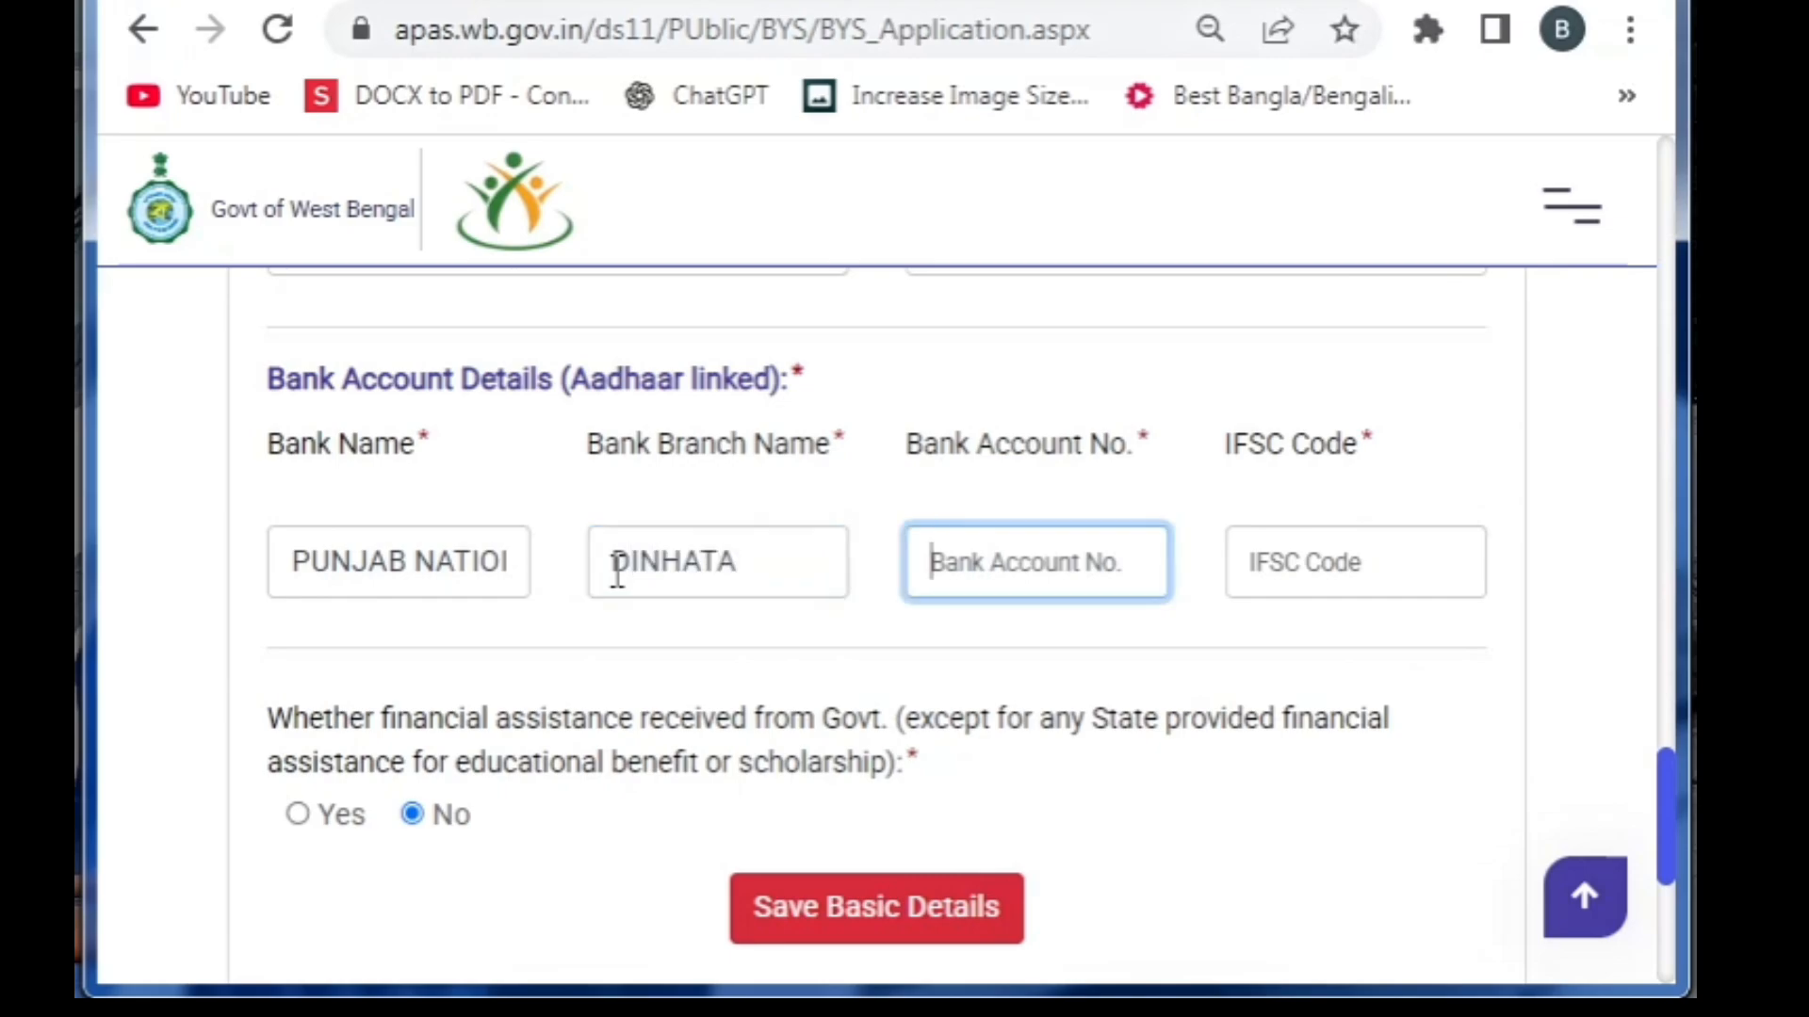
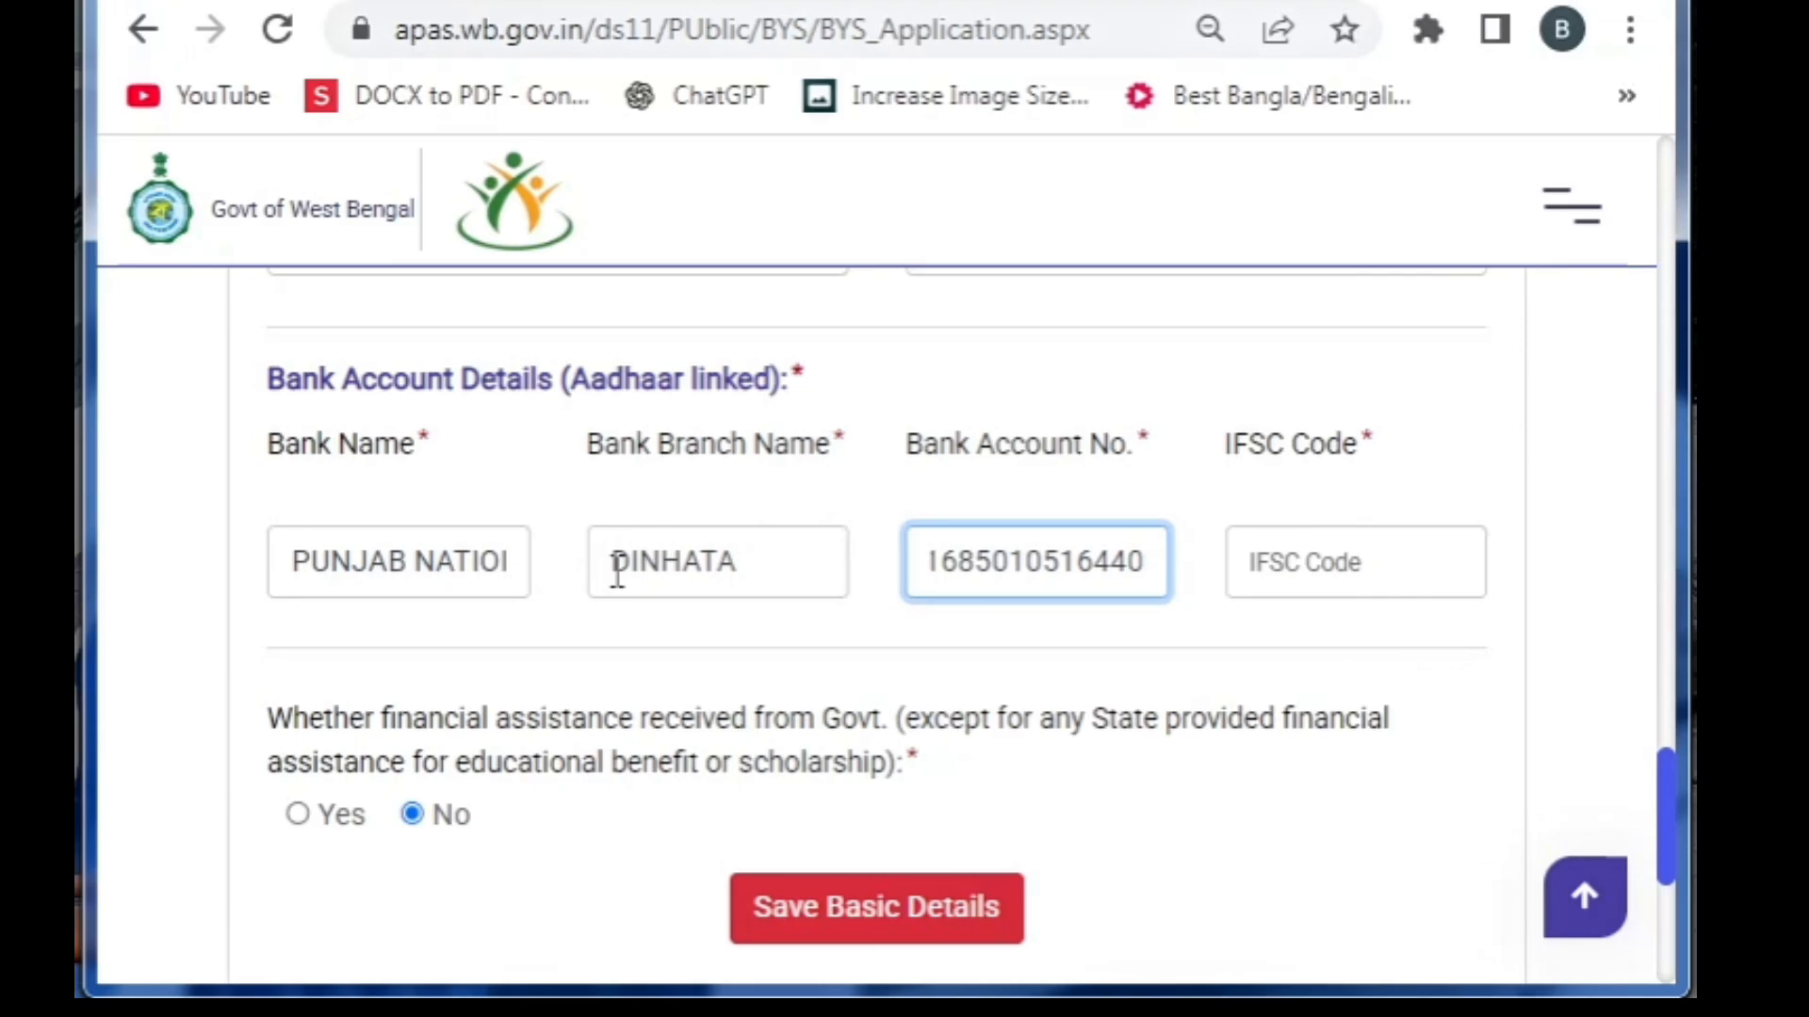
key(Tab)
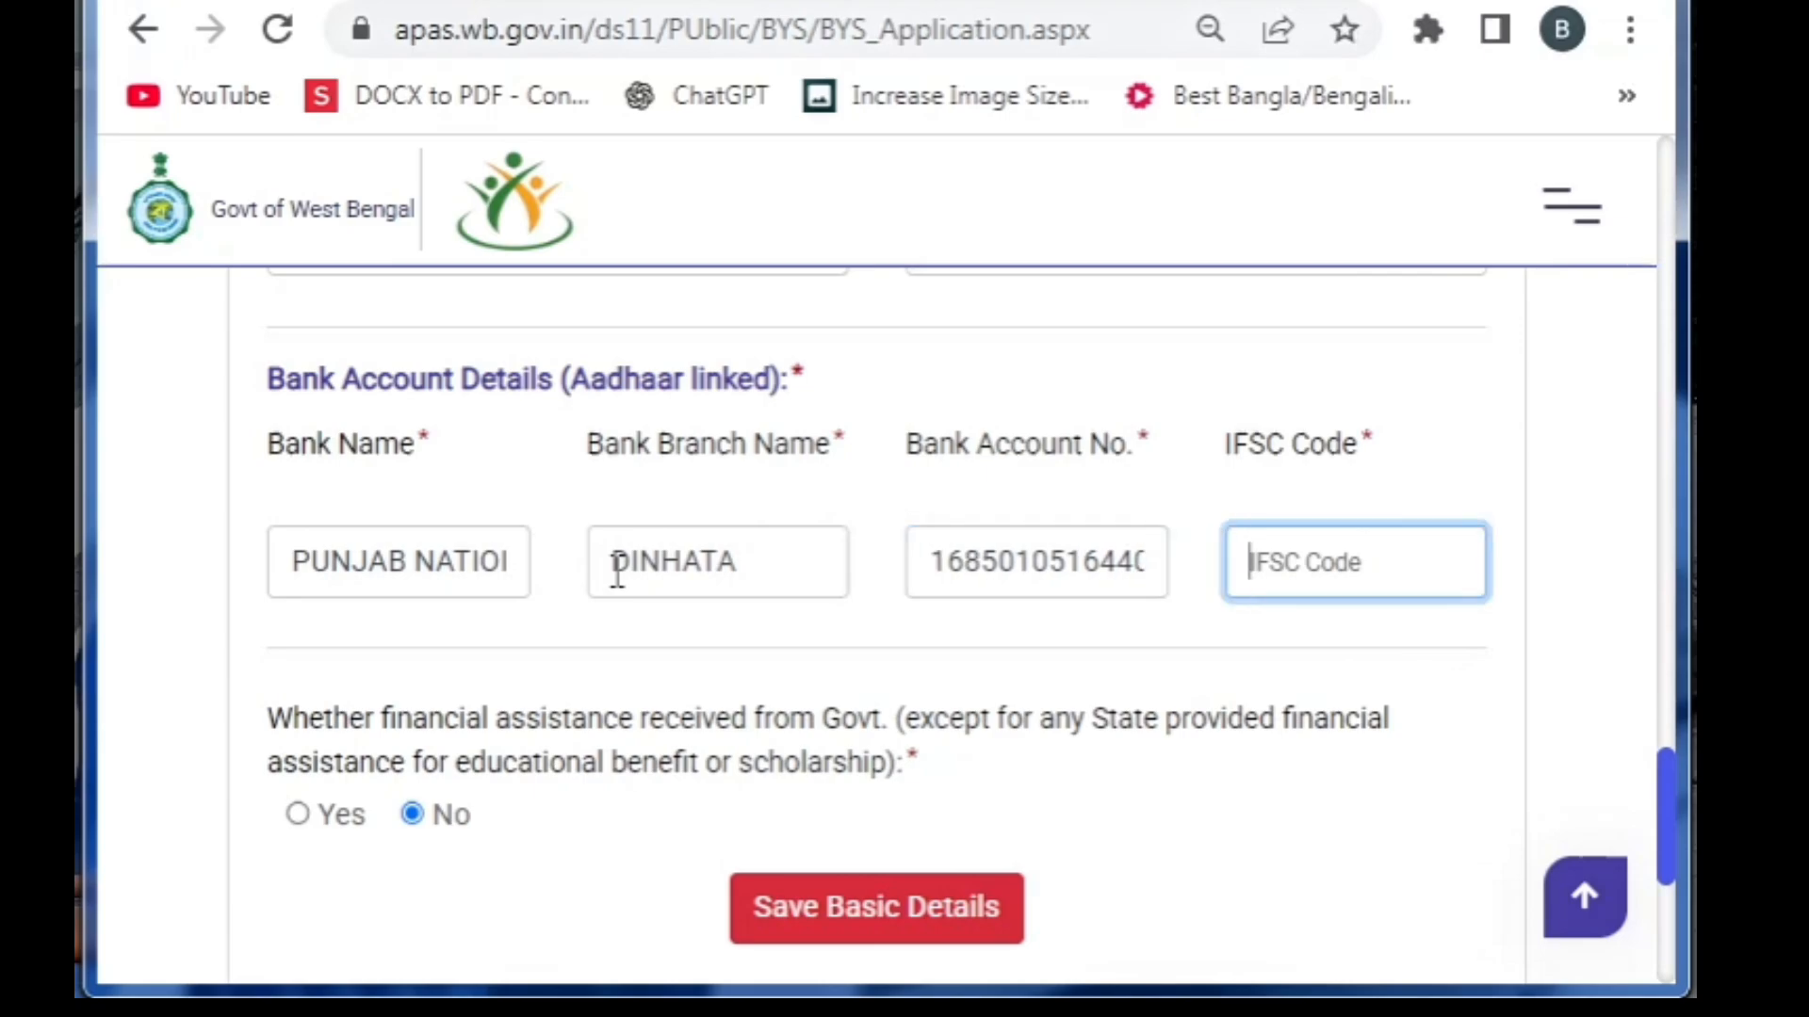
text(PUNB01)
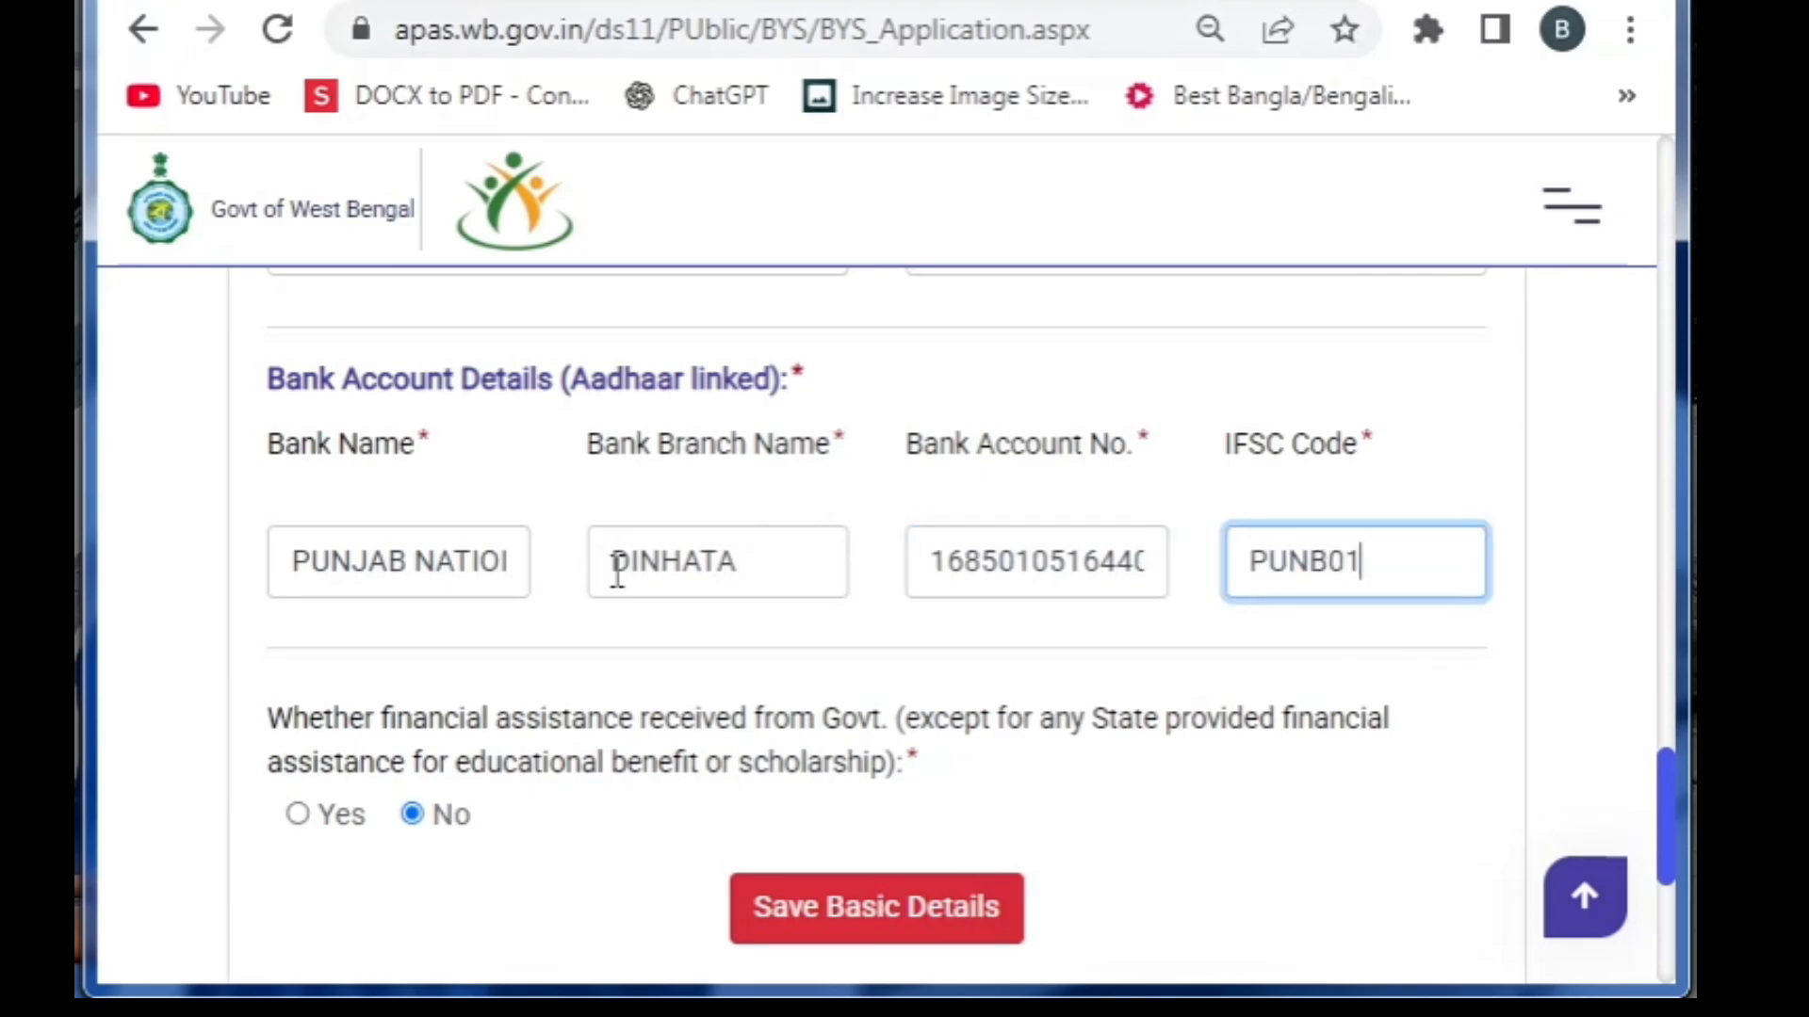
text(68520)
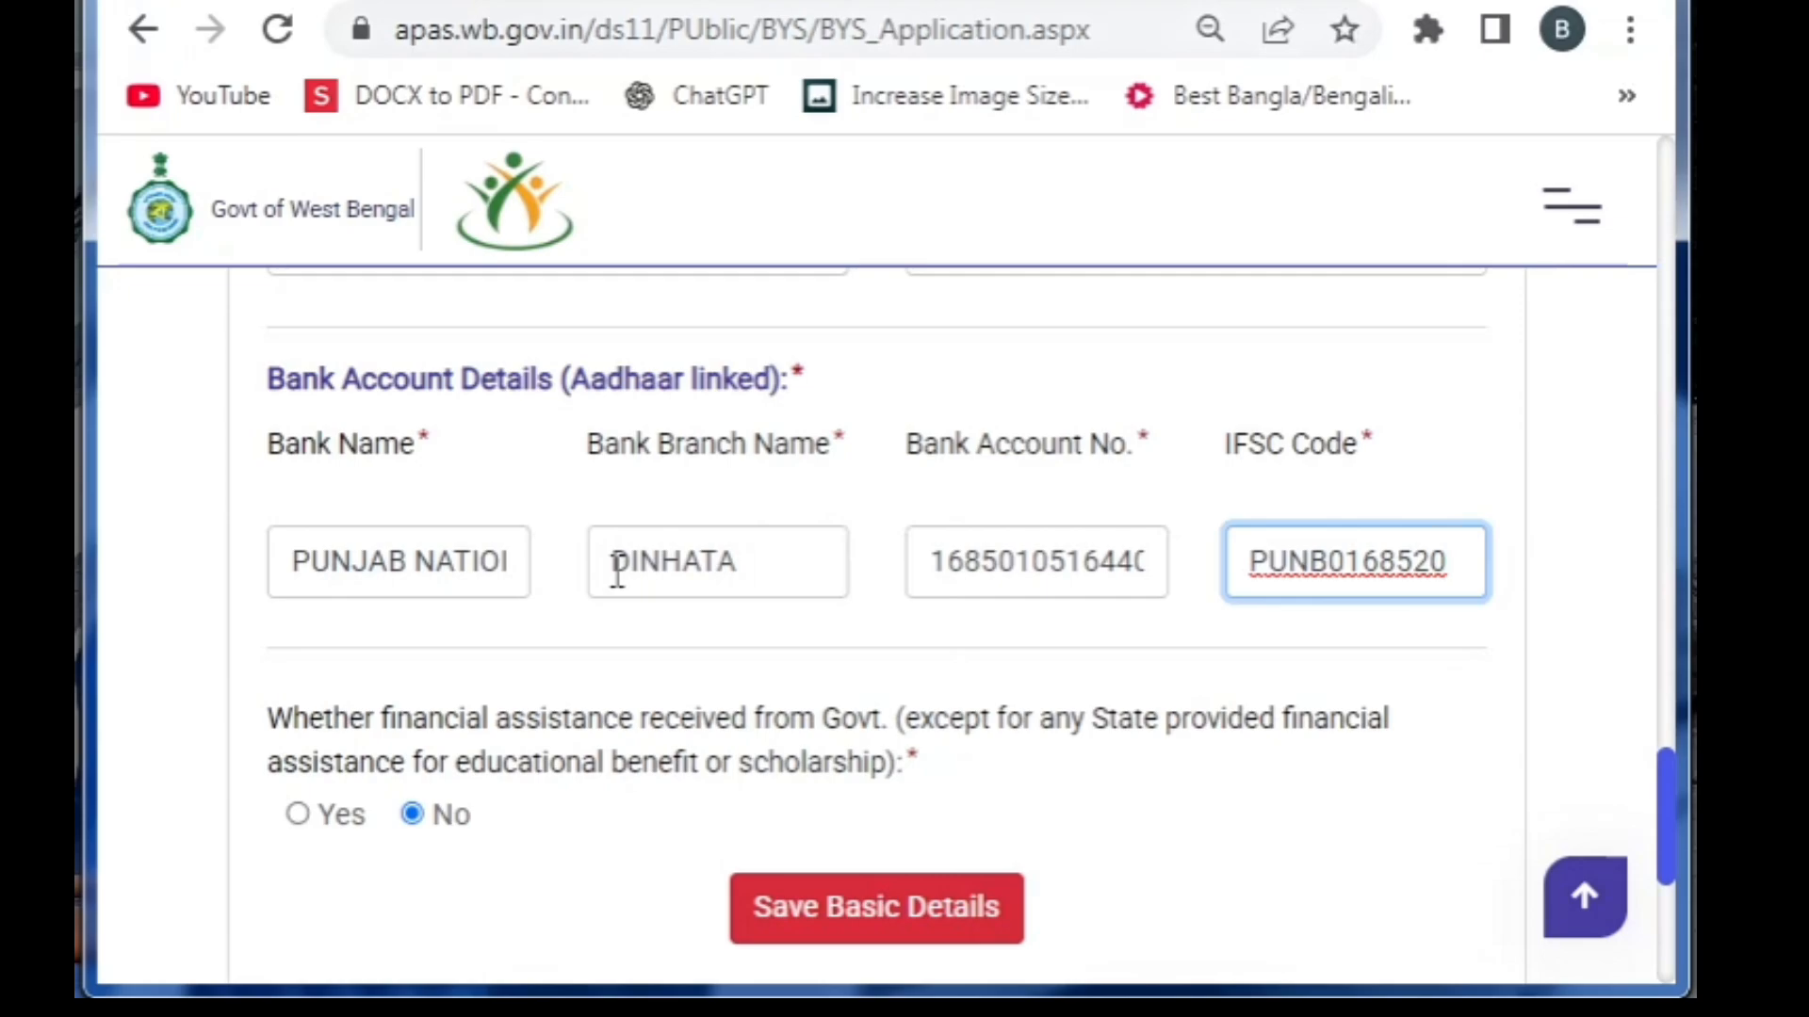
Save the basic details and upload the Madhyamik admit card document
click(808, 923)
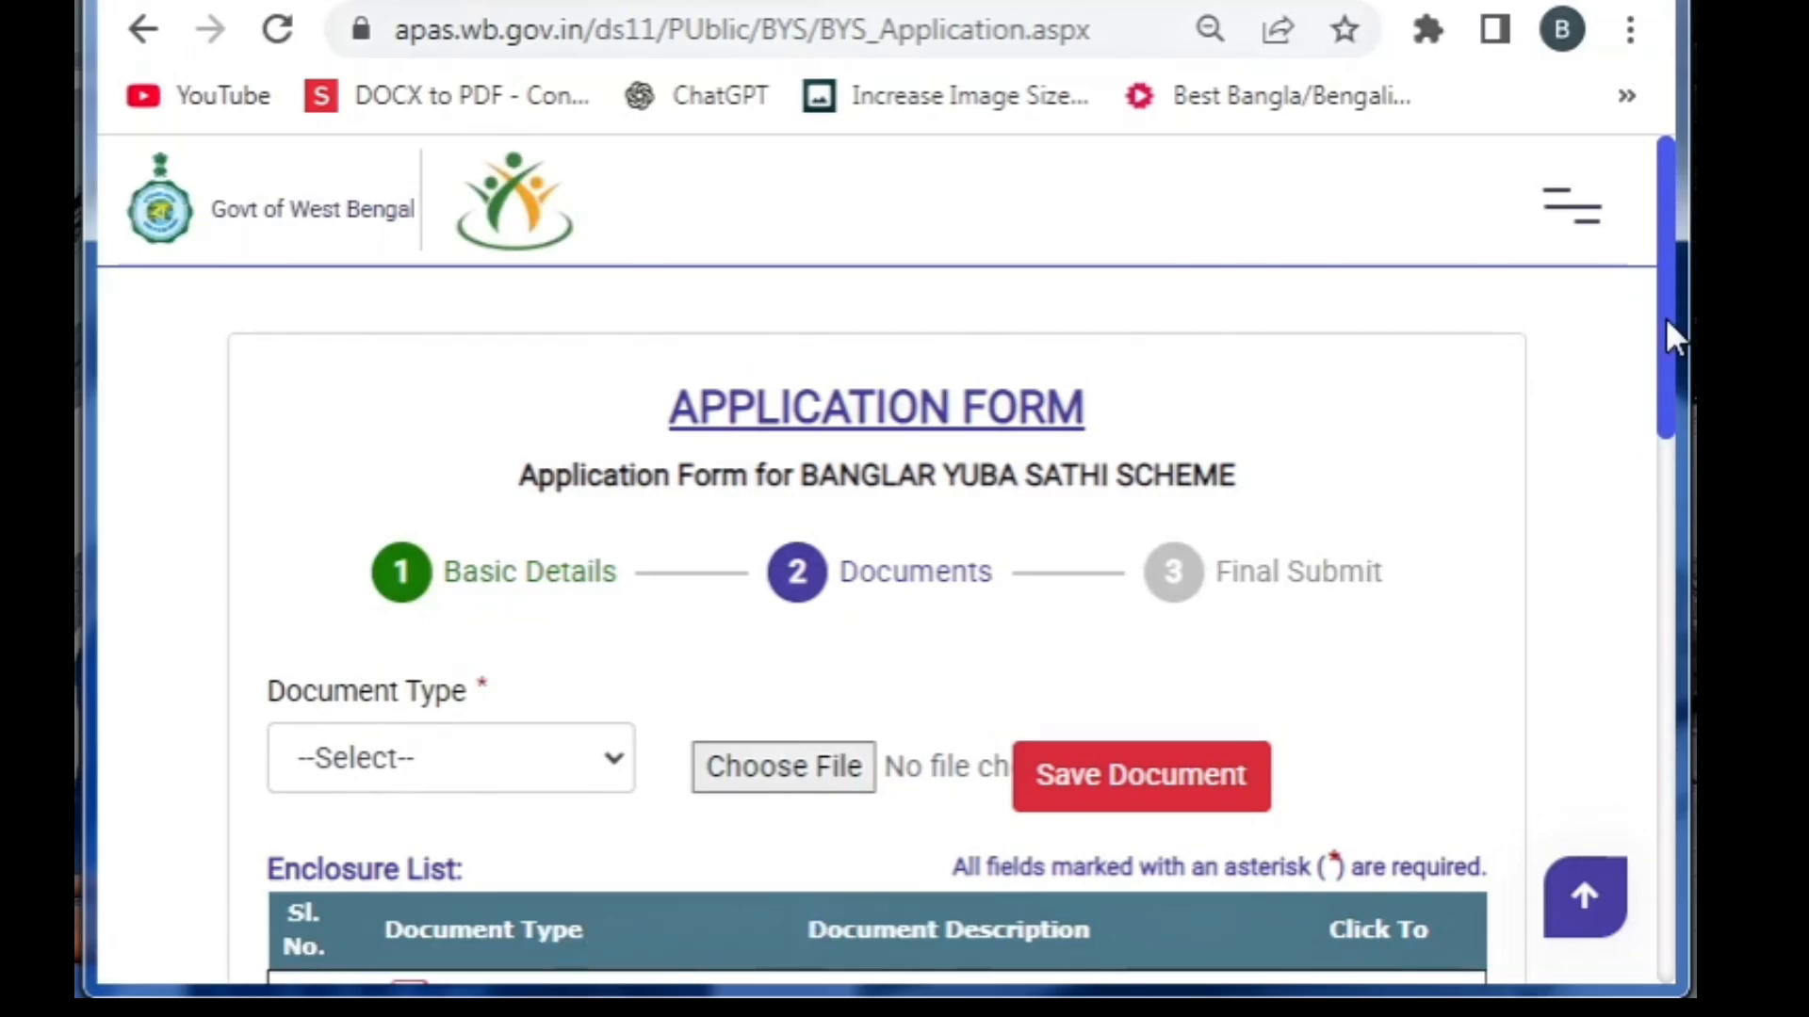
drag(1666, 319, 1650, 439)
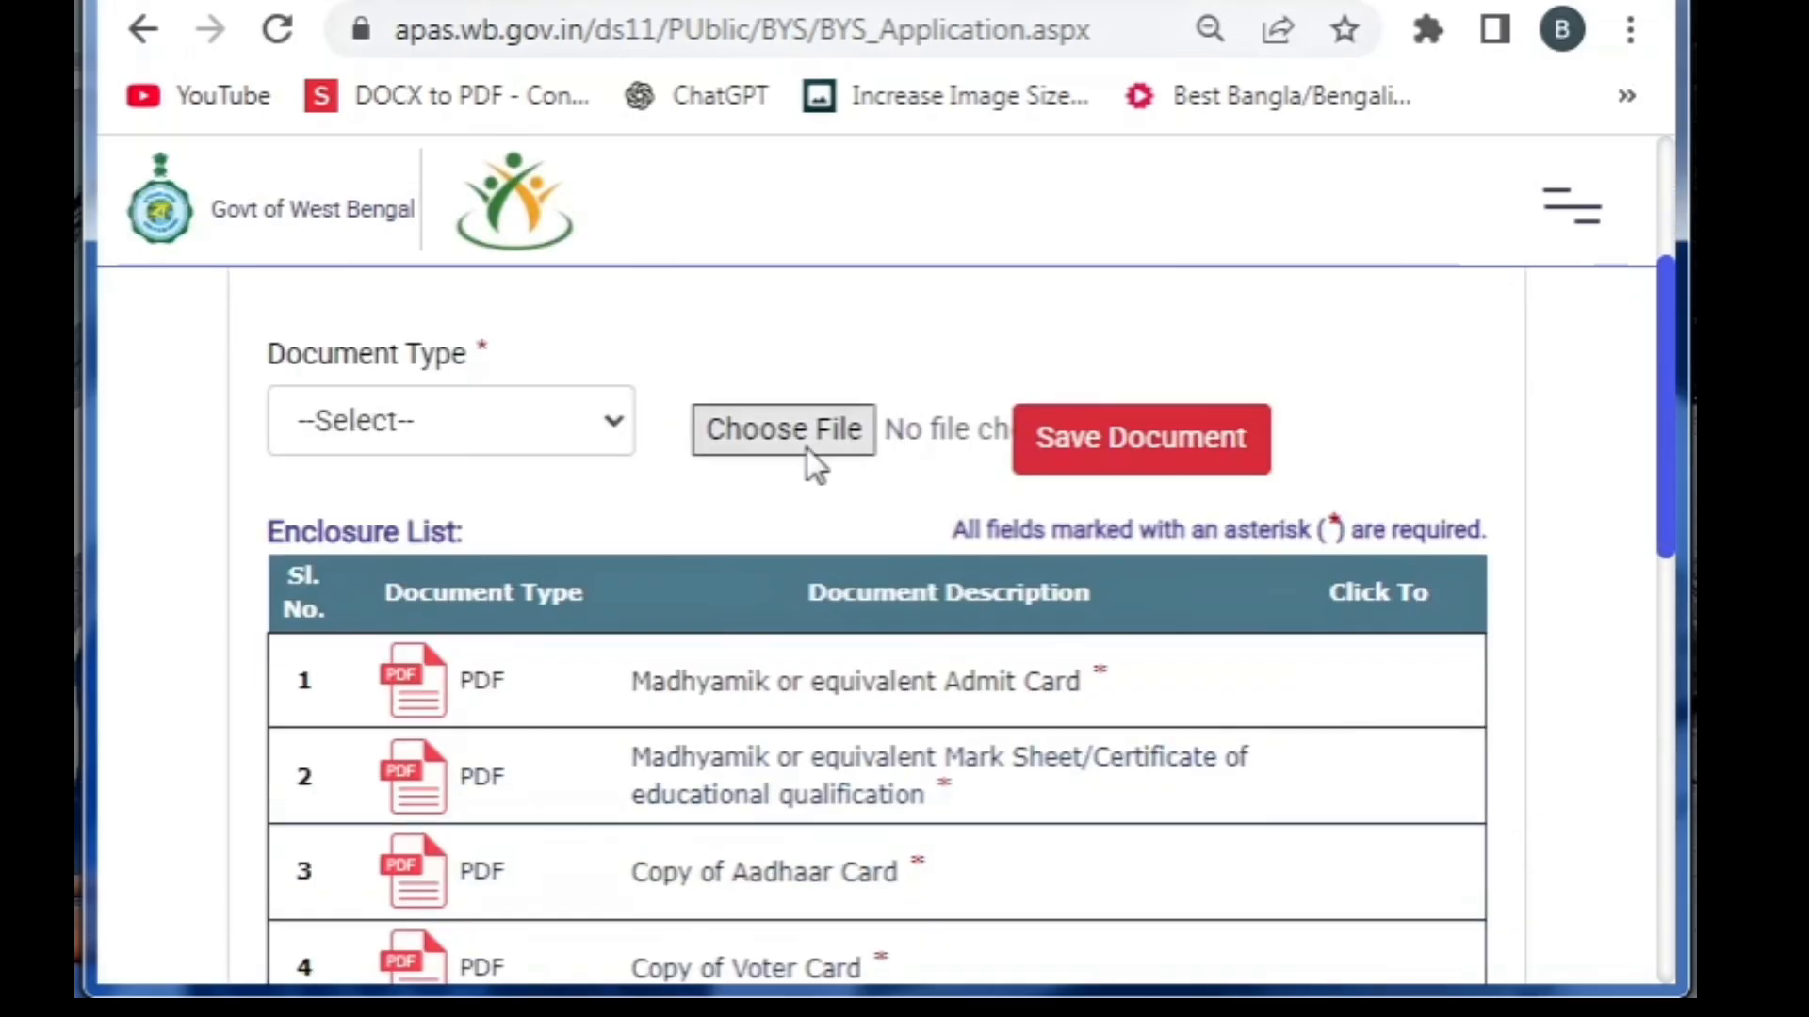
click(612, 438)
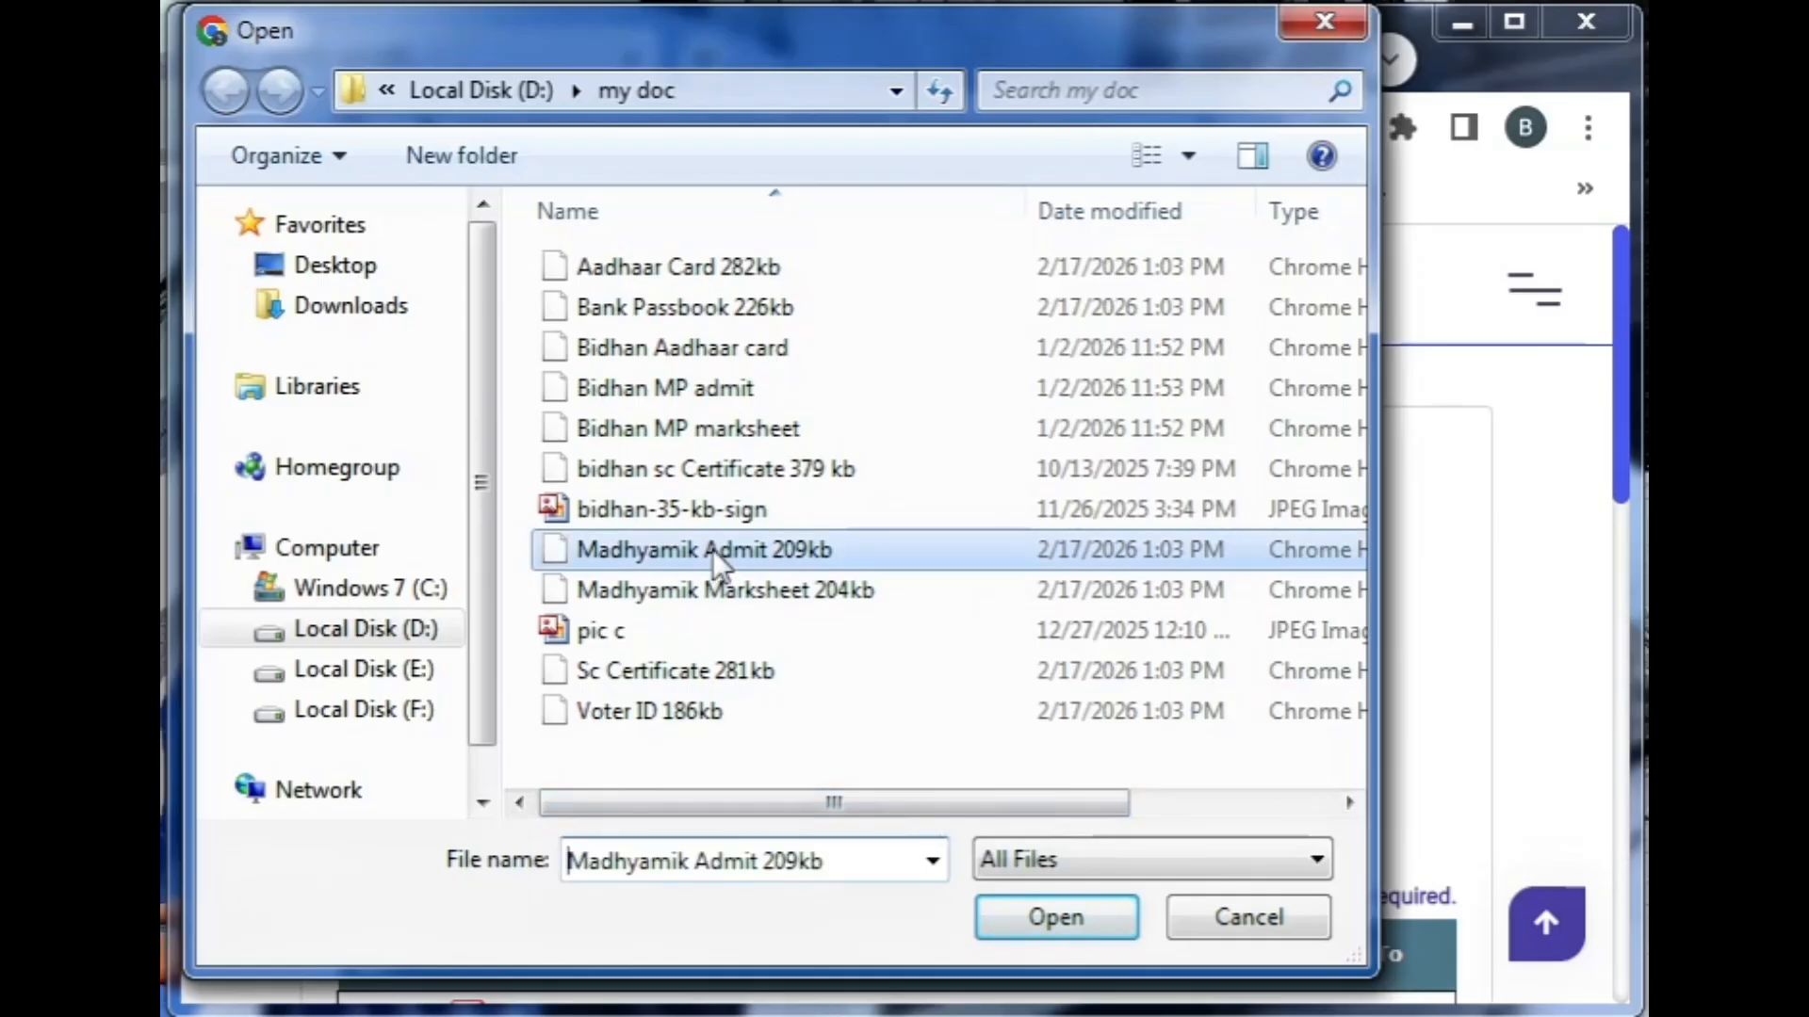
double_click(712, 552)
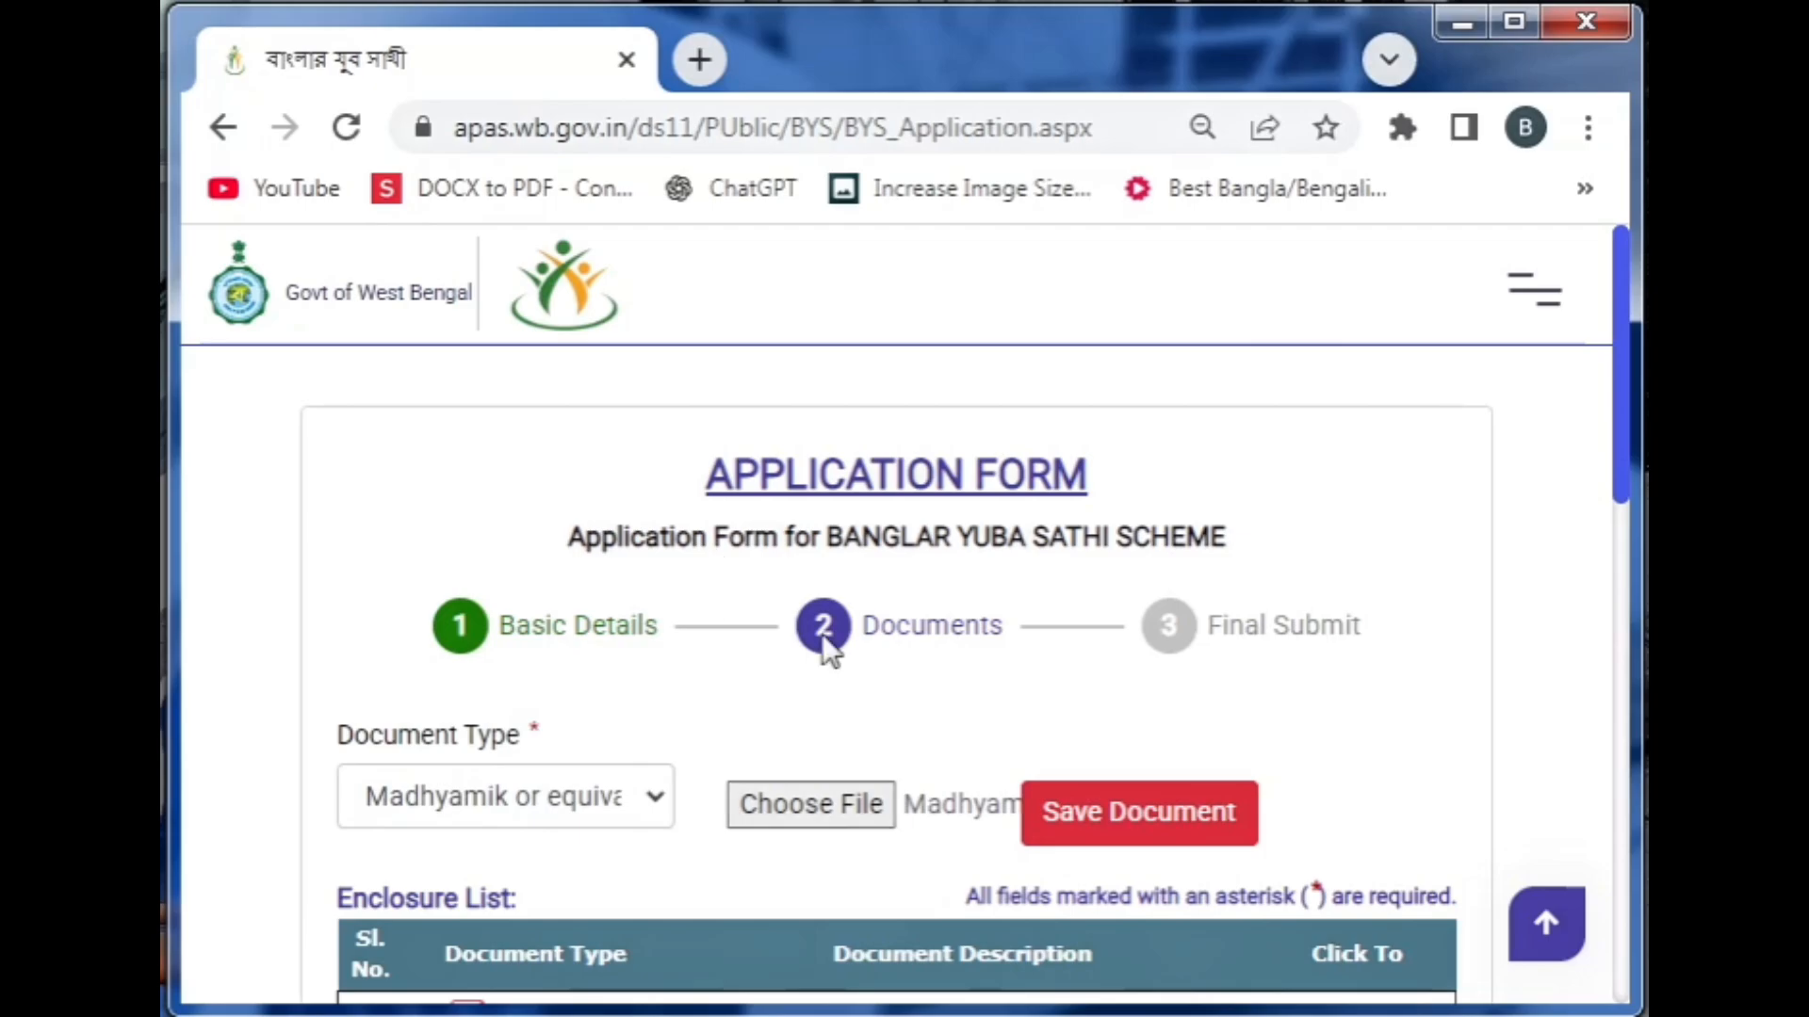
click(1079, 815)
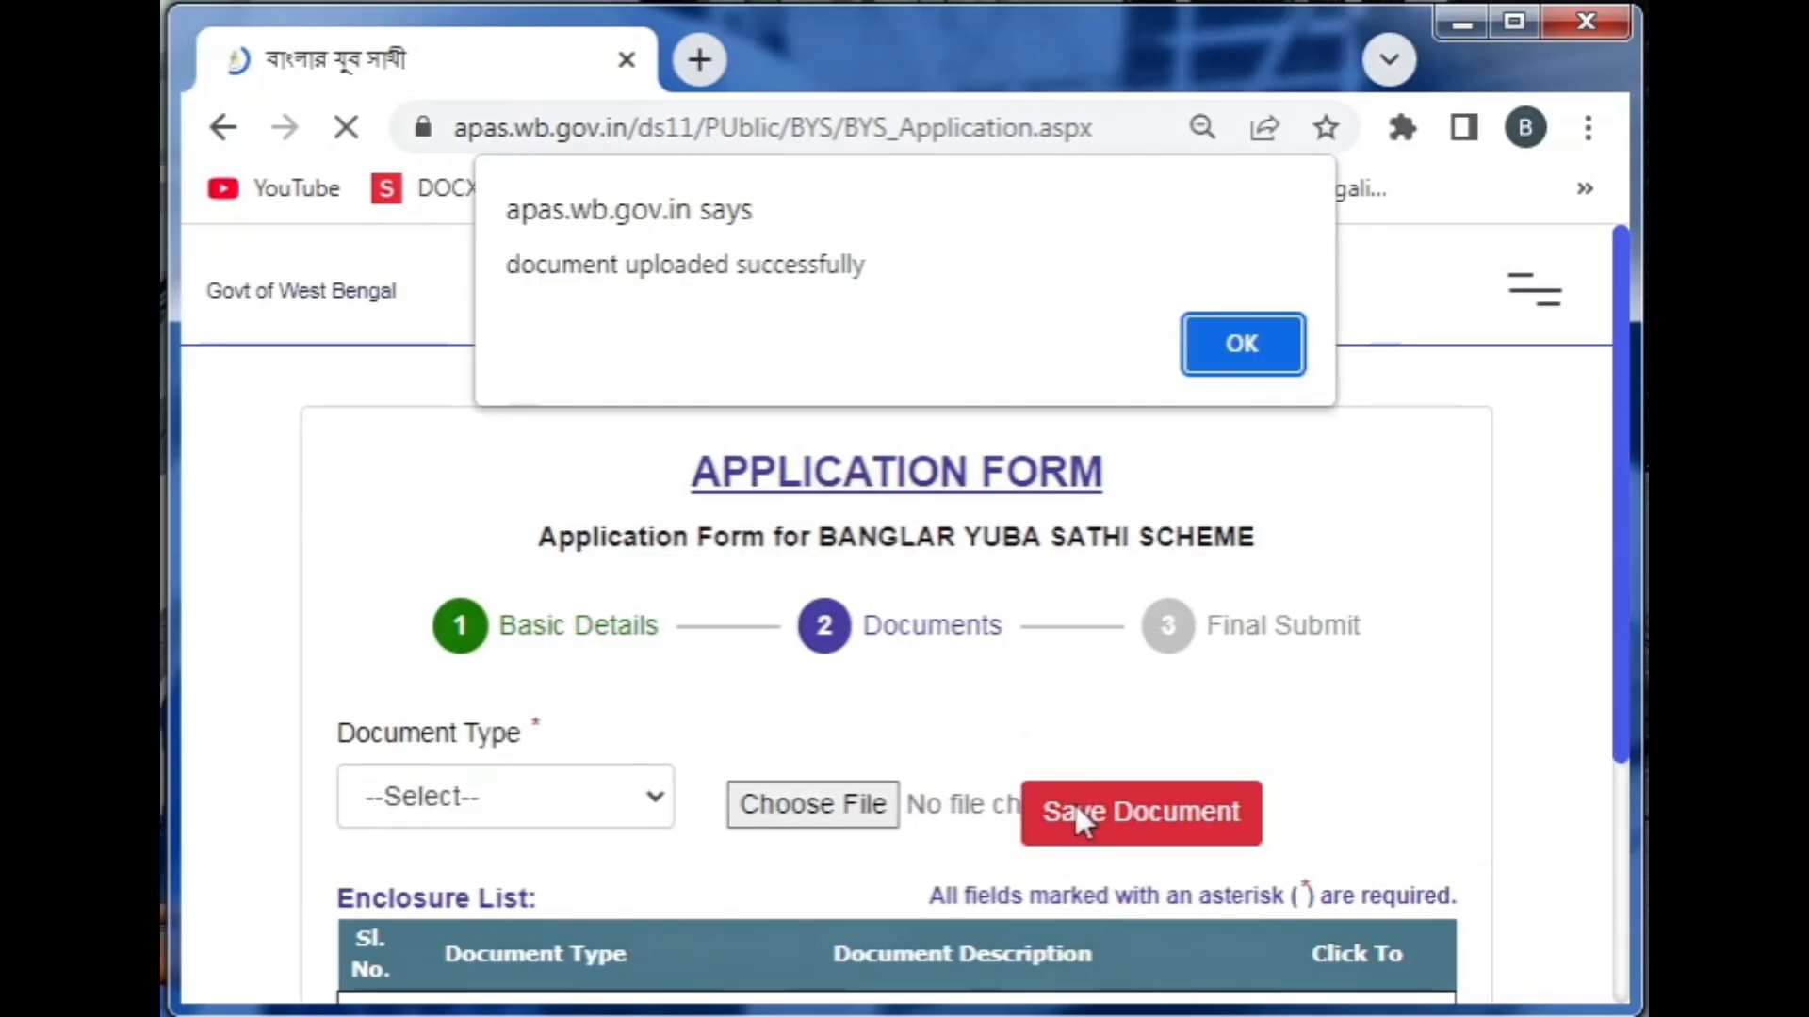
key(Return)
Upload the Madhyamik document file as the next enclosure
click(634, 801)
click(623, 871)
click(792, 806)
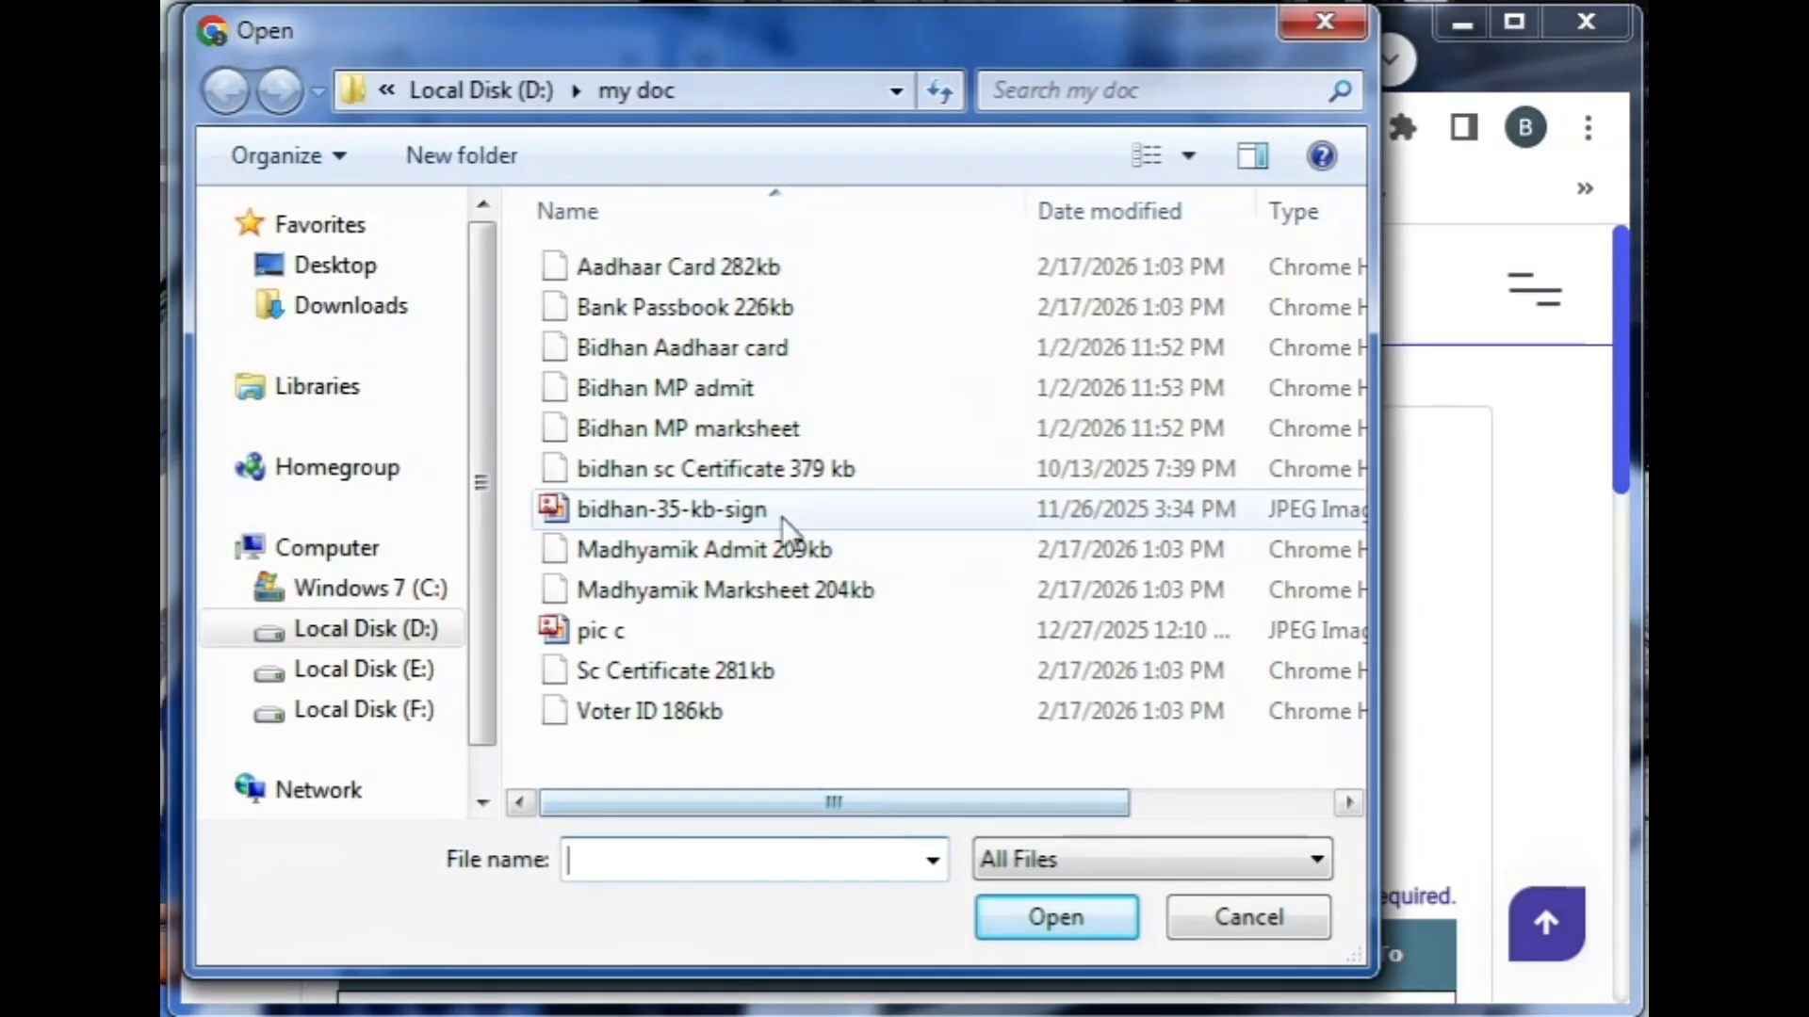
double_click(704, 549)
click(1090, 810)
key(Return)
Upload the Aadhaar card file as Copy of Aadhaar Card
click(610, 799)
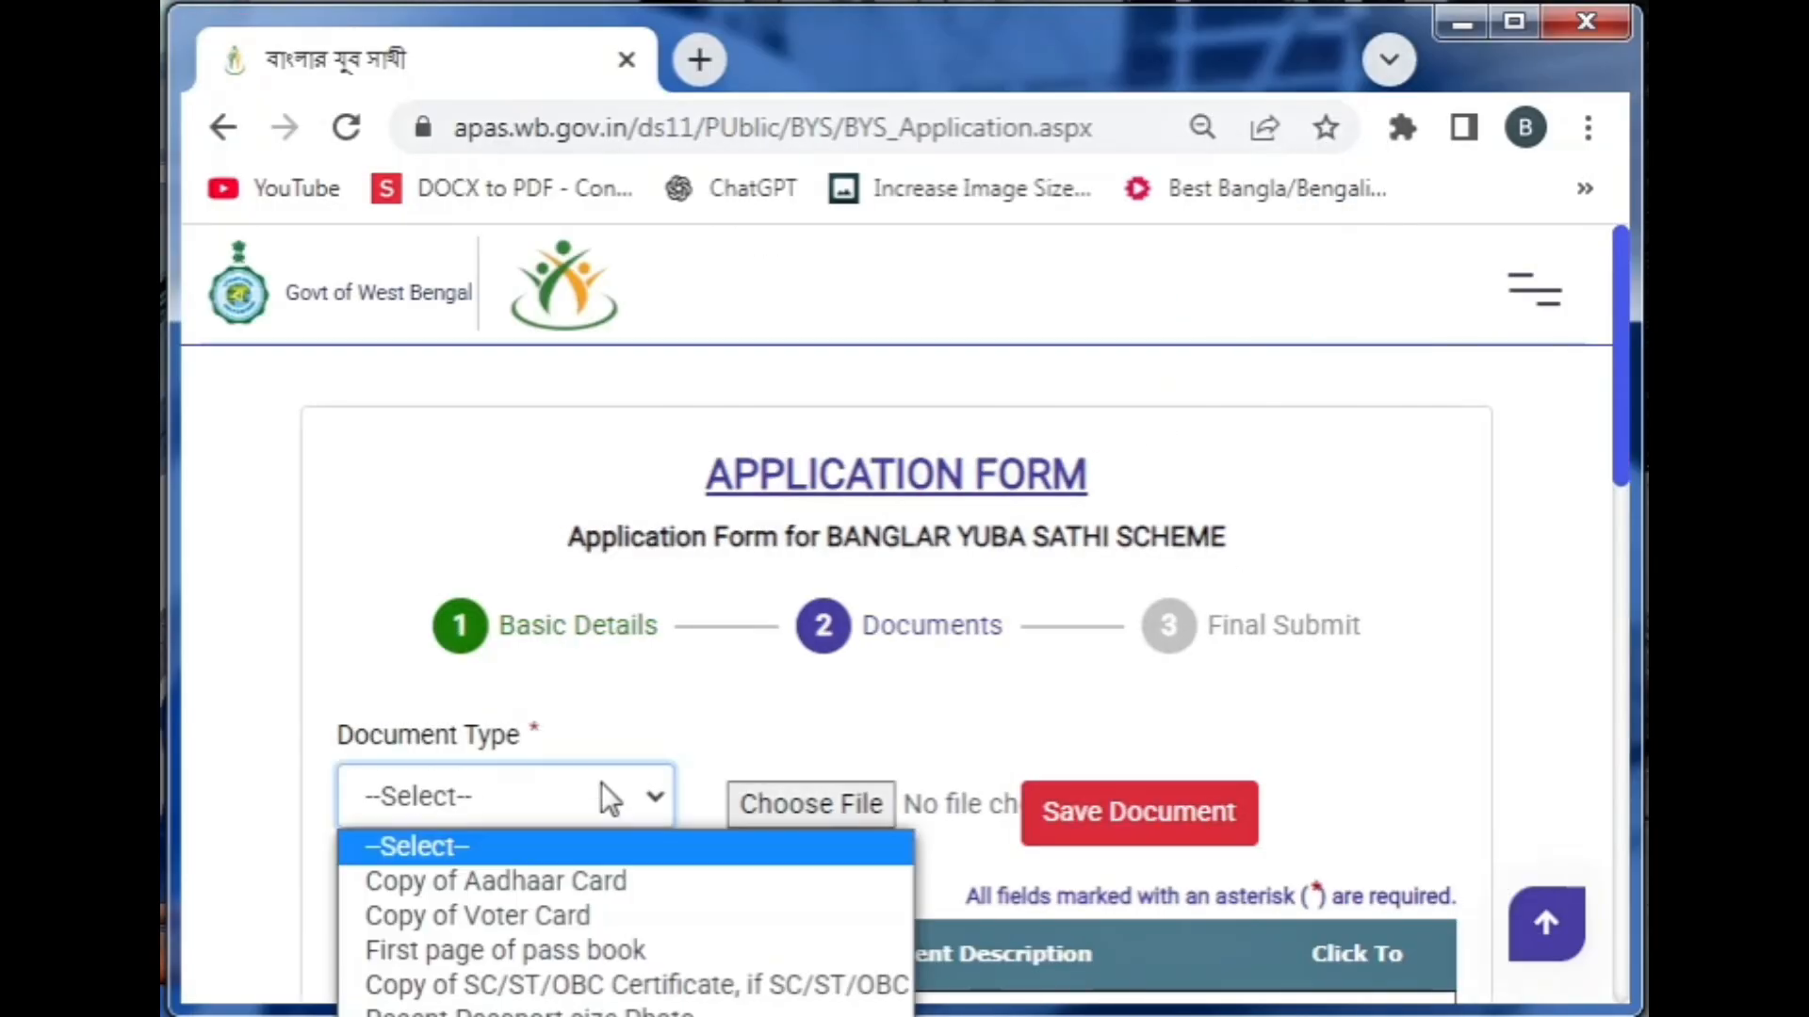
click(494, 881)
click(783, 811)
double_click(666, 258)
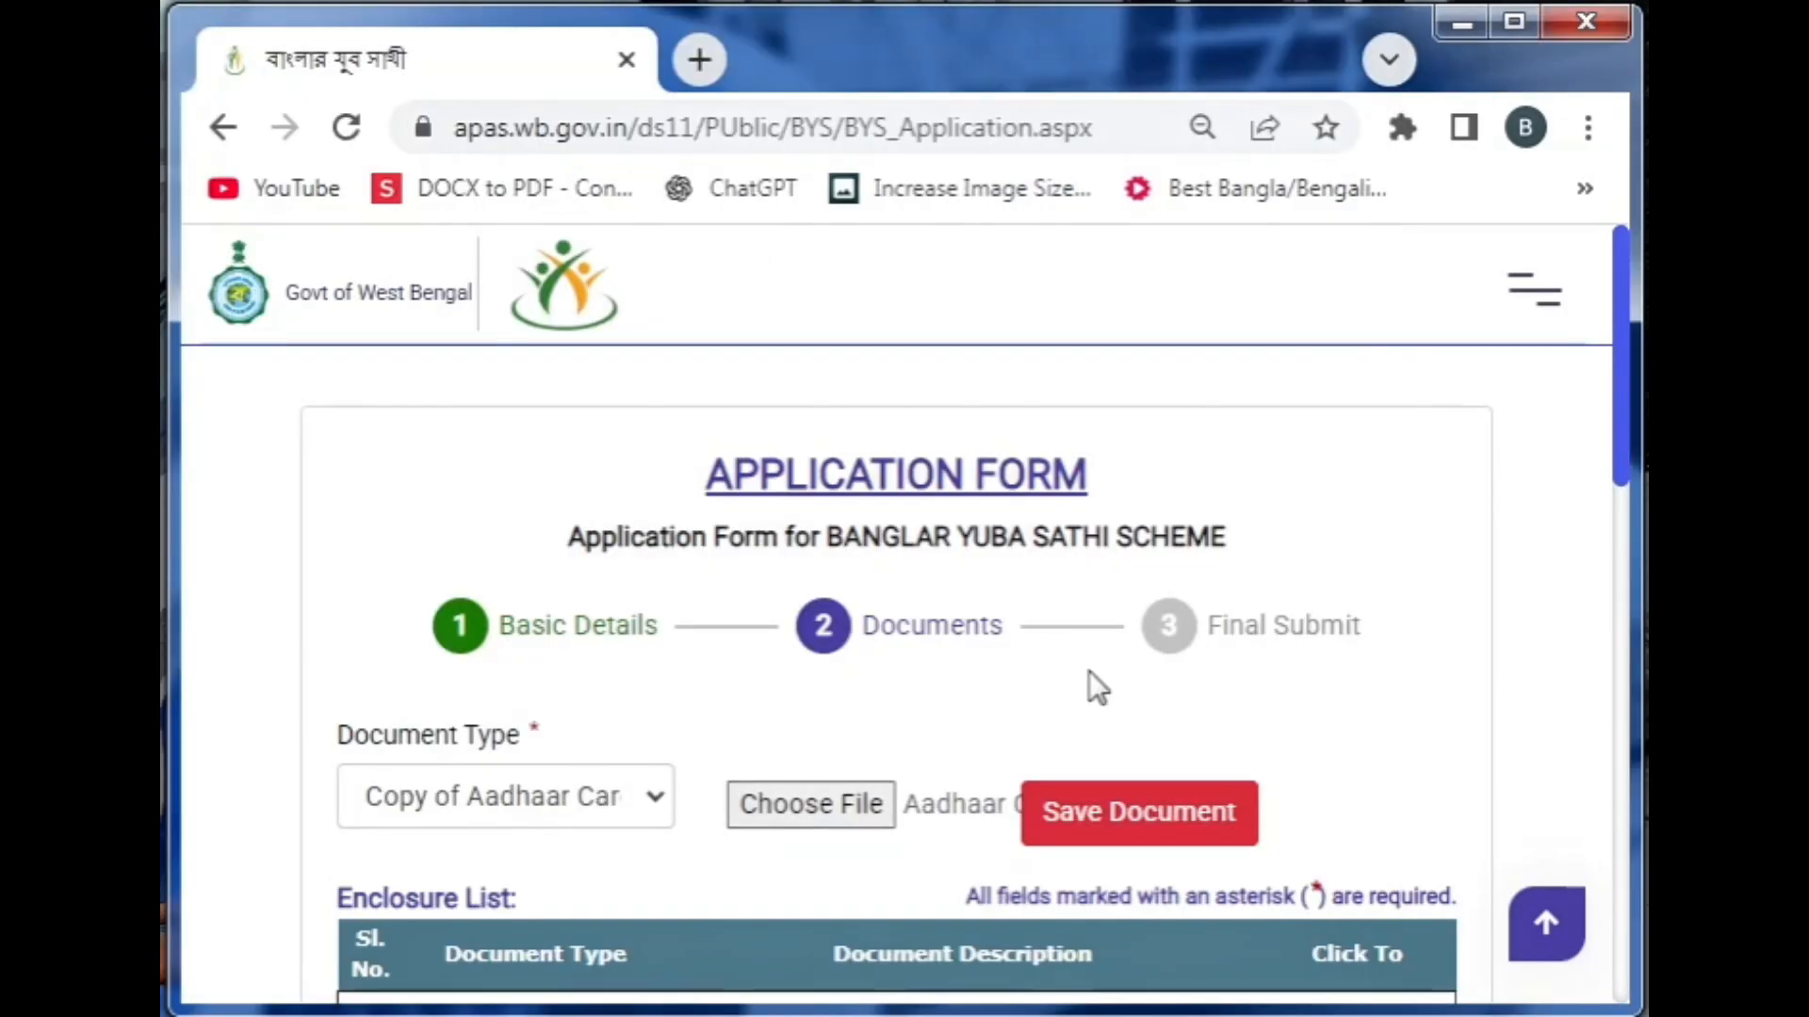
click(1099, 801)
click(1253, 348)
Upload the voter ID file as Copy of Voter Card
click(509, 799)
click(551, 876)
click(839, 809)
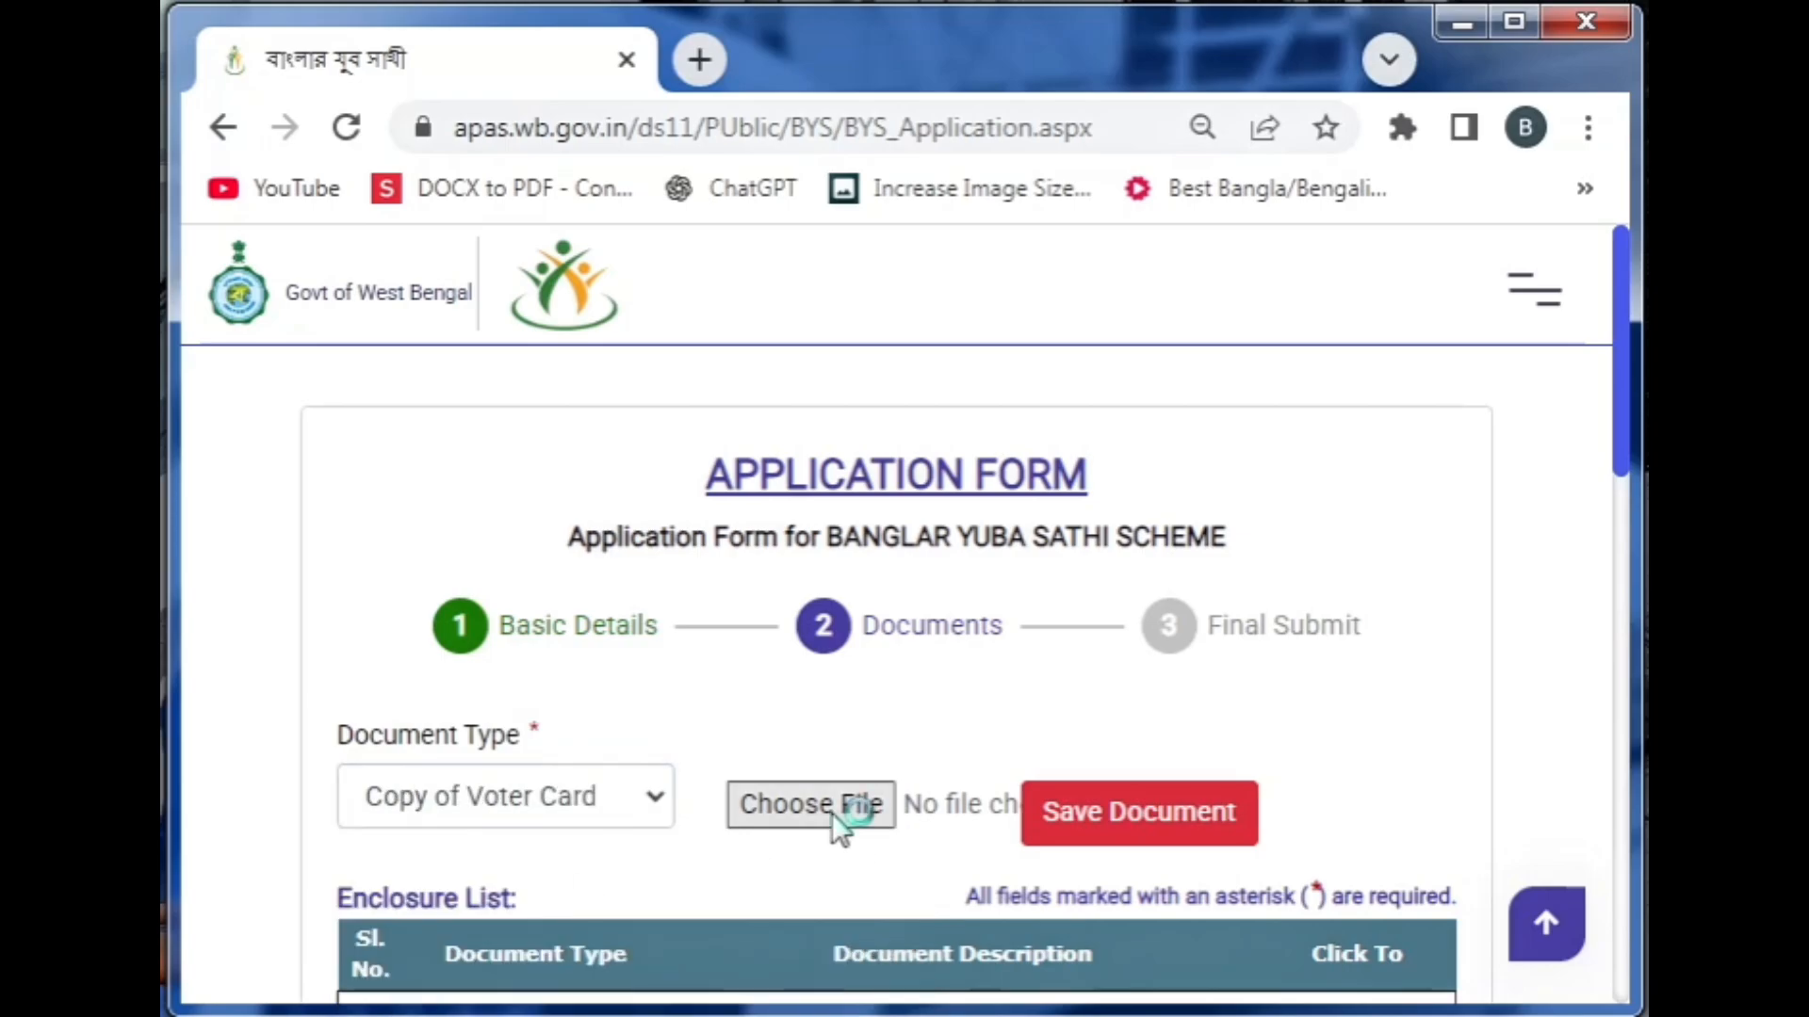
double_click(650, 706)
click(1092, 820)
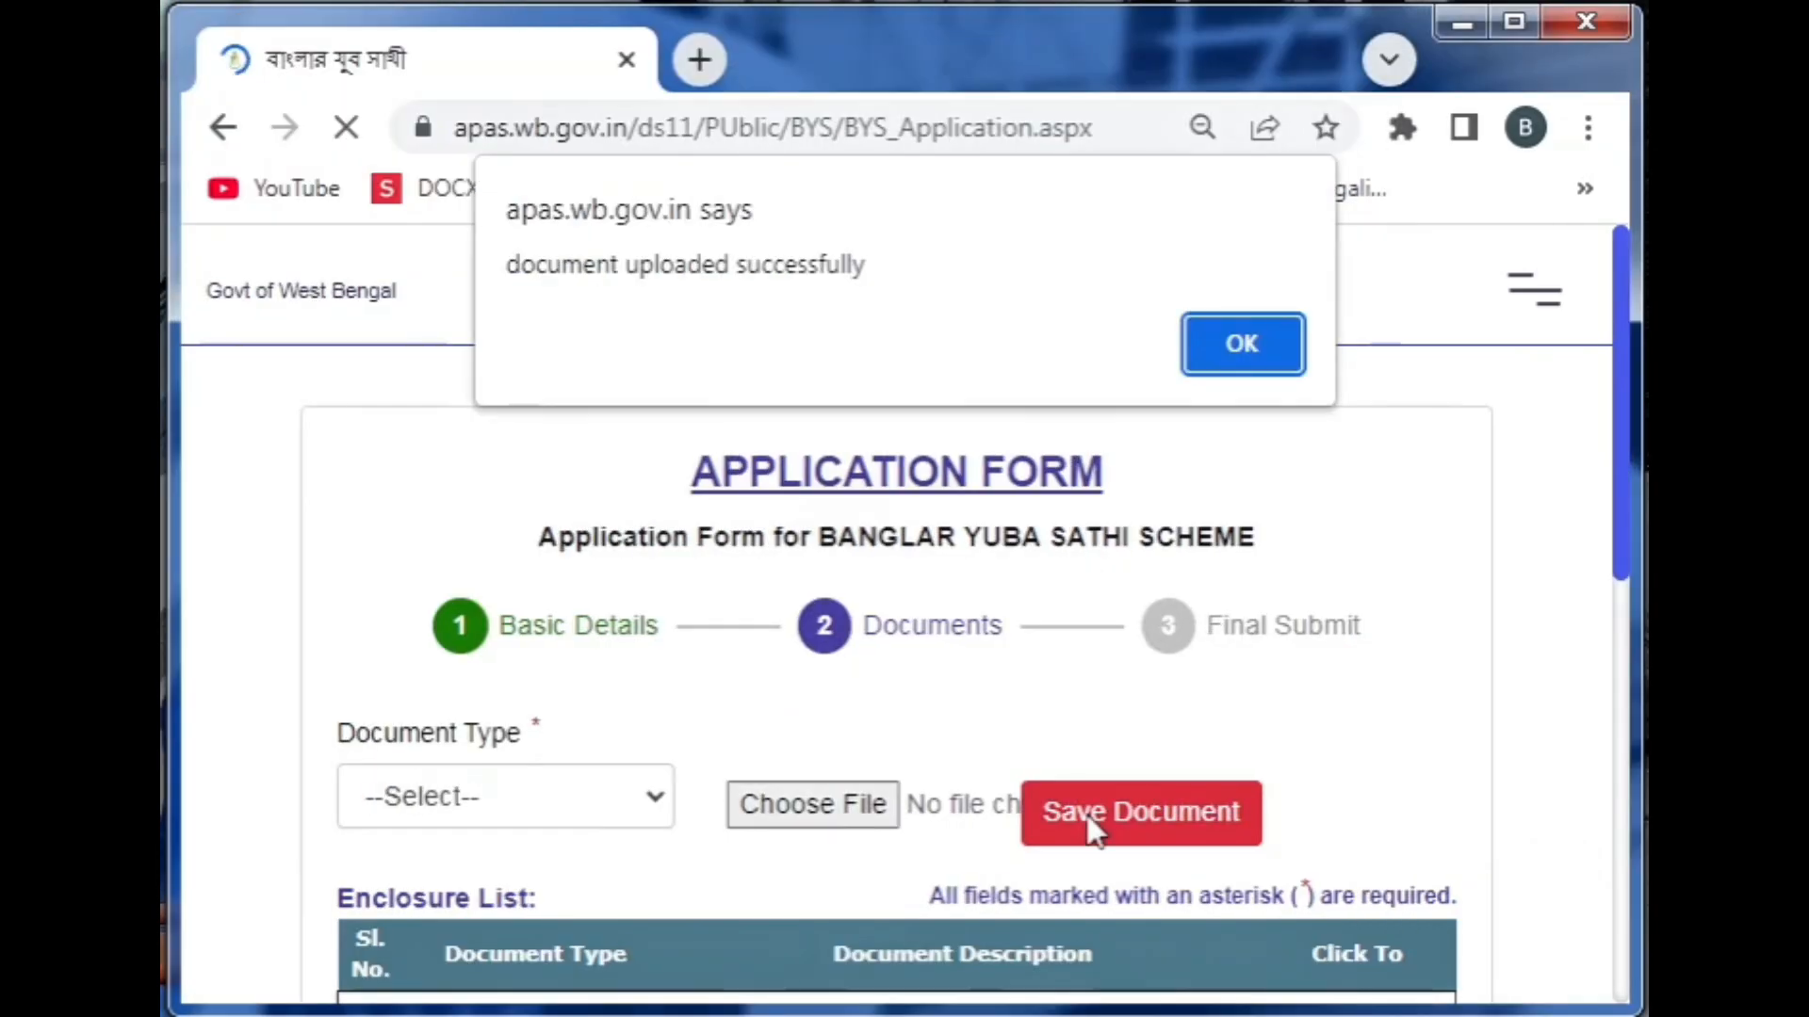
key(Return)
drag(1619, 405, 1614, 507)
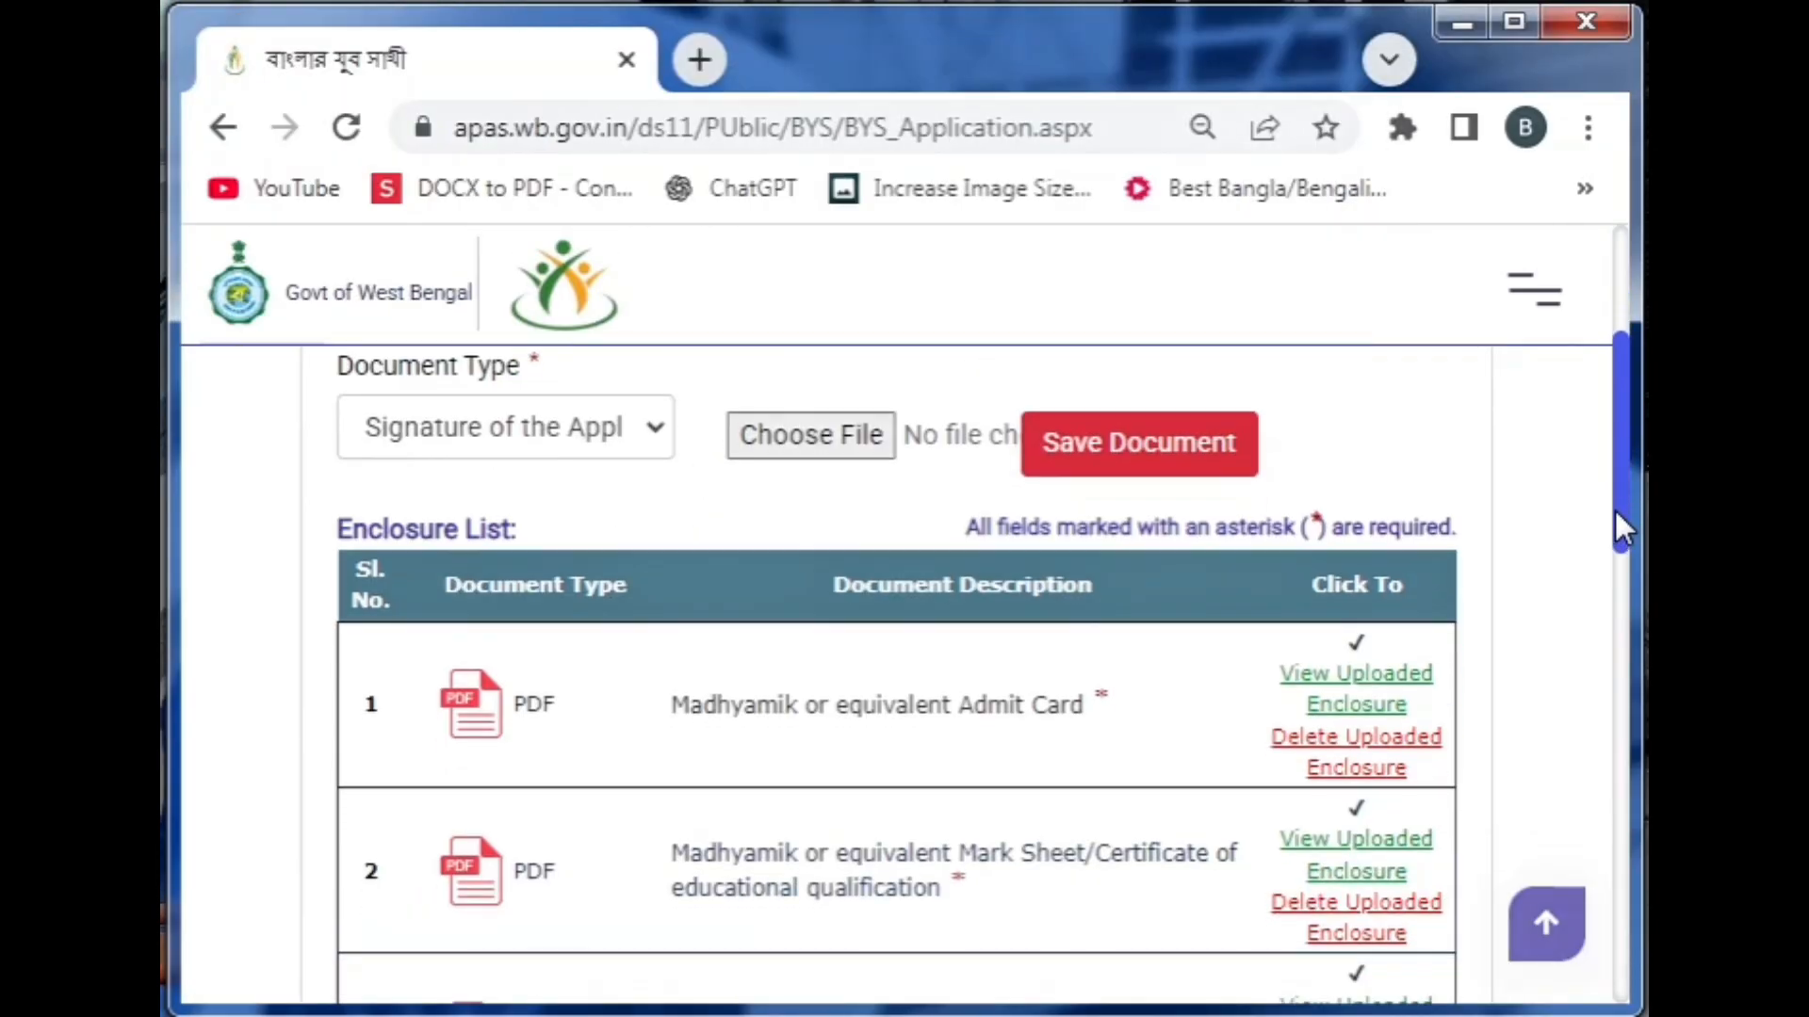
click(1346, 676)
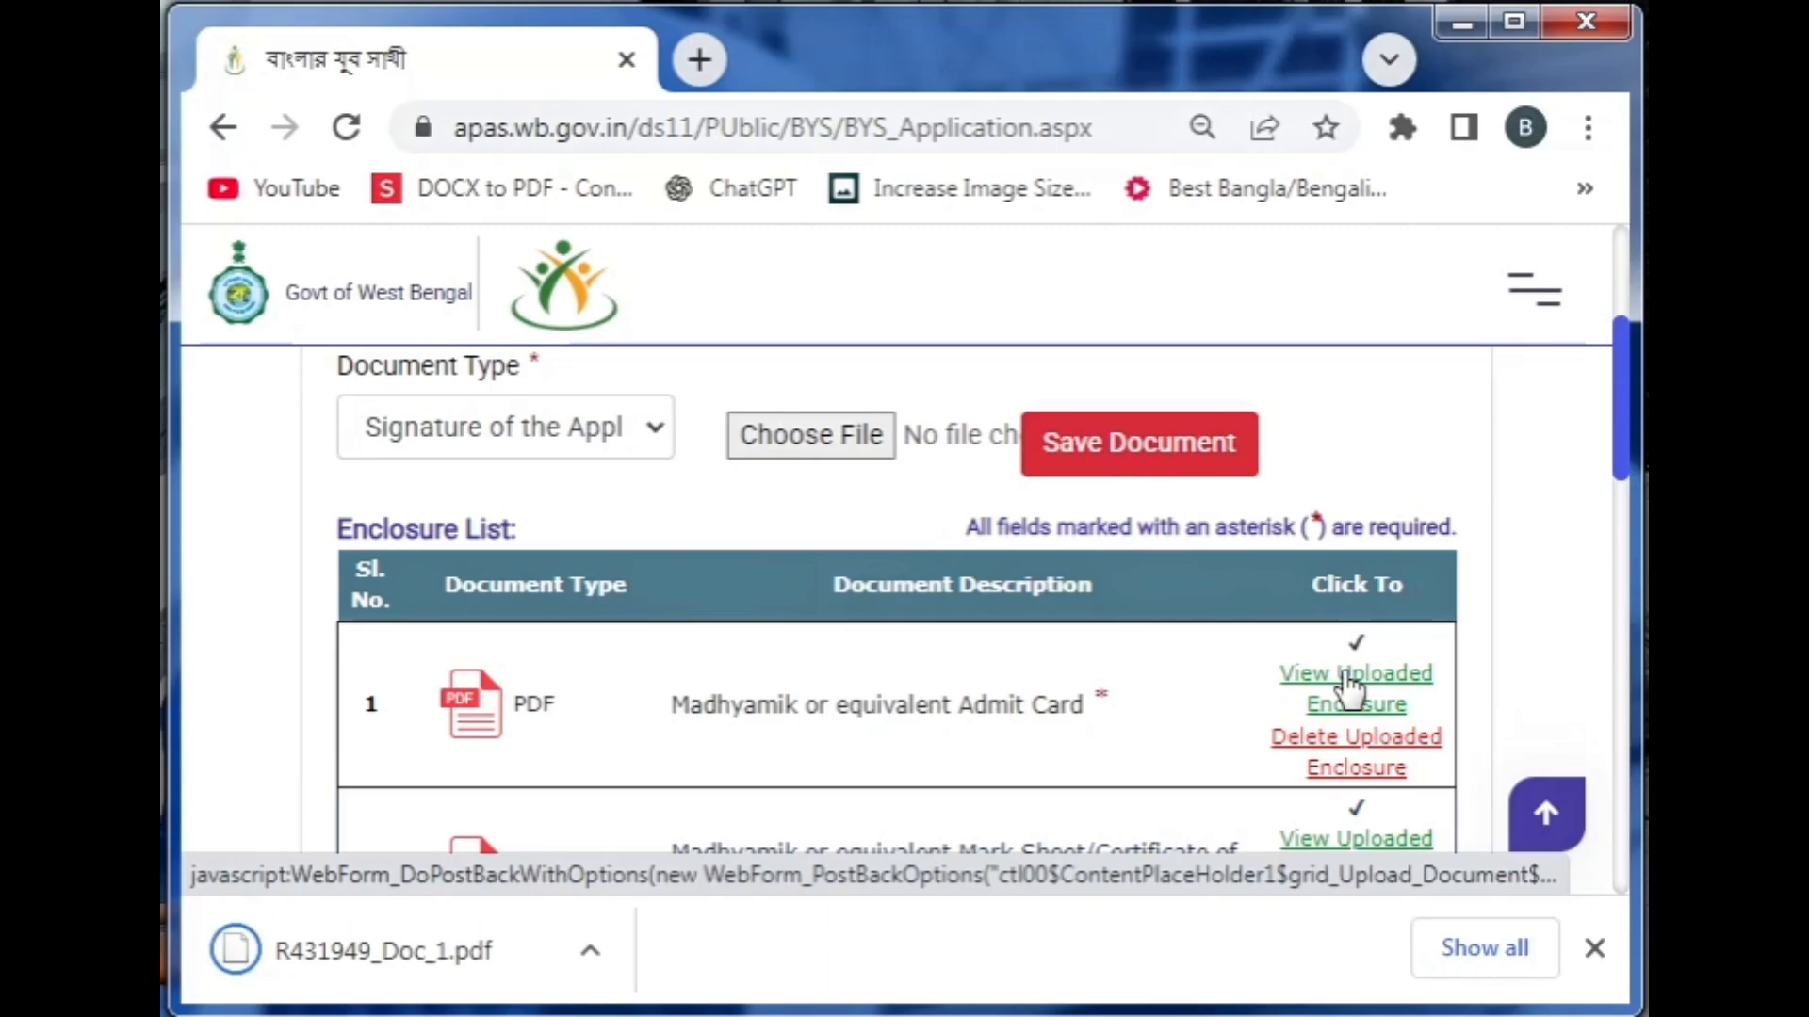
click(420, 971)
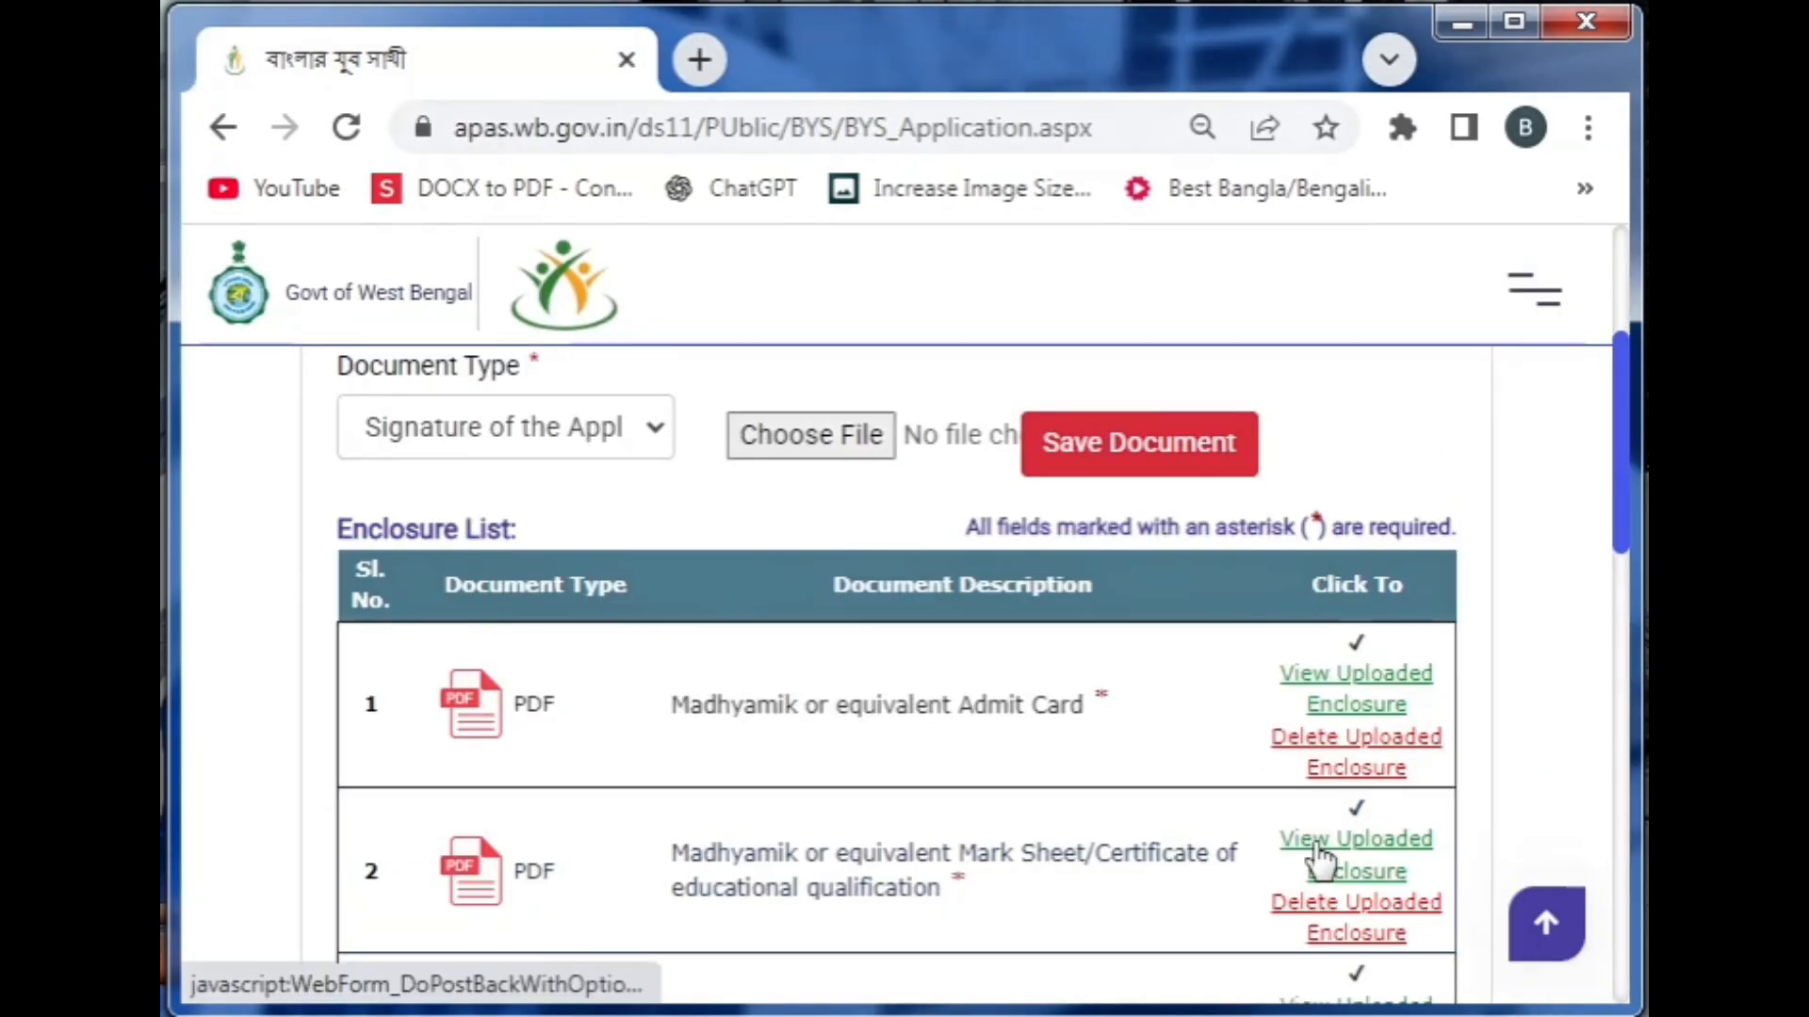
click(1320, 857)
click(444, 933)
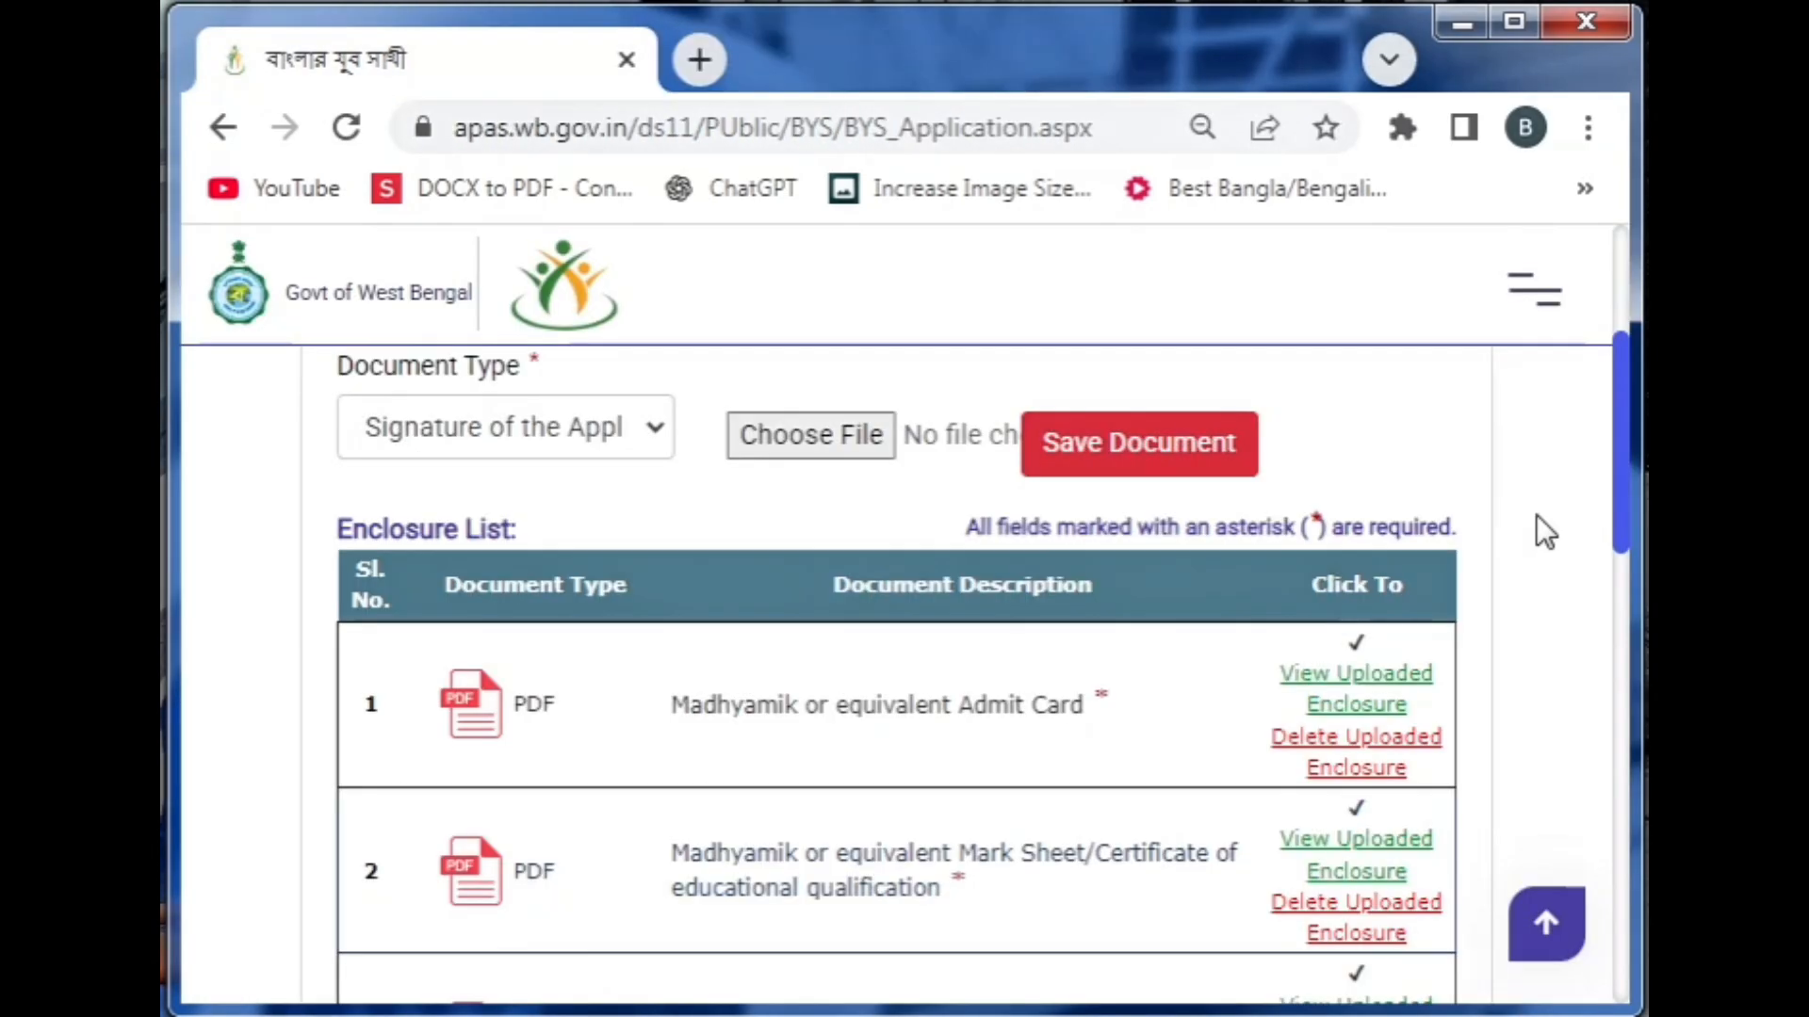
scroll(1534, 525, down, 3)
click(1353, 590)
click(450, 950)
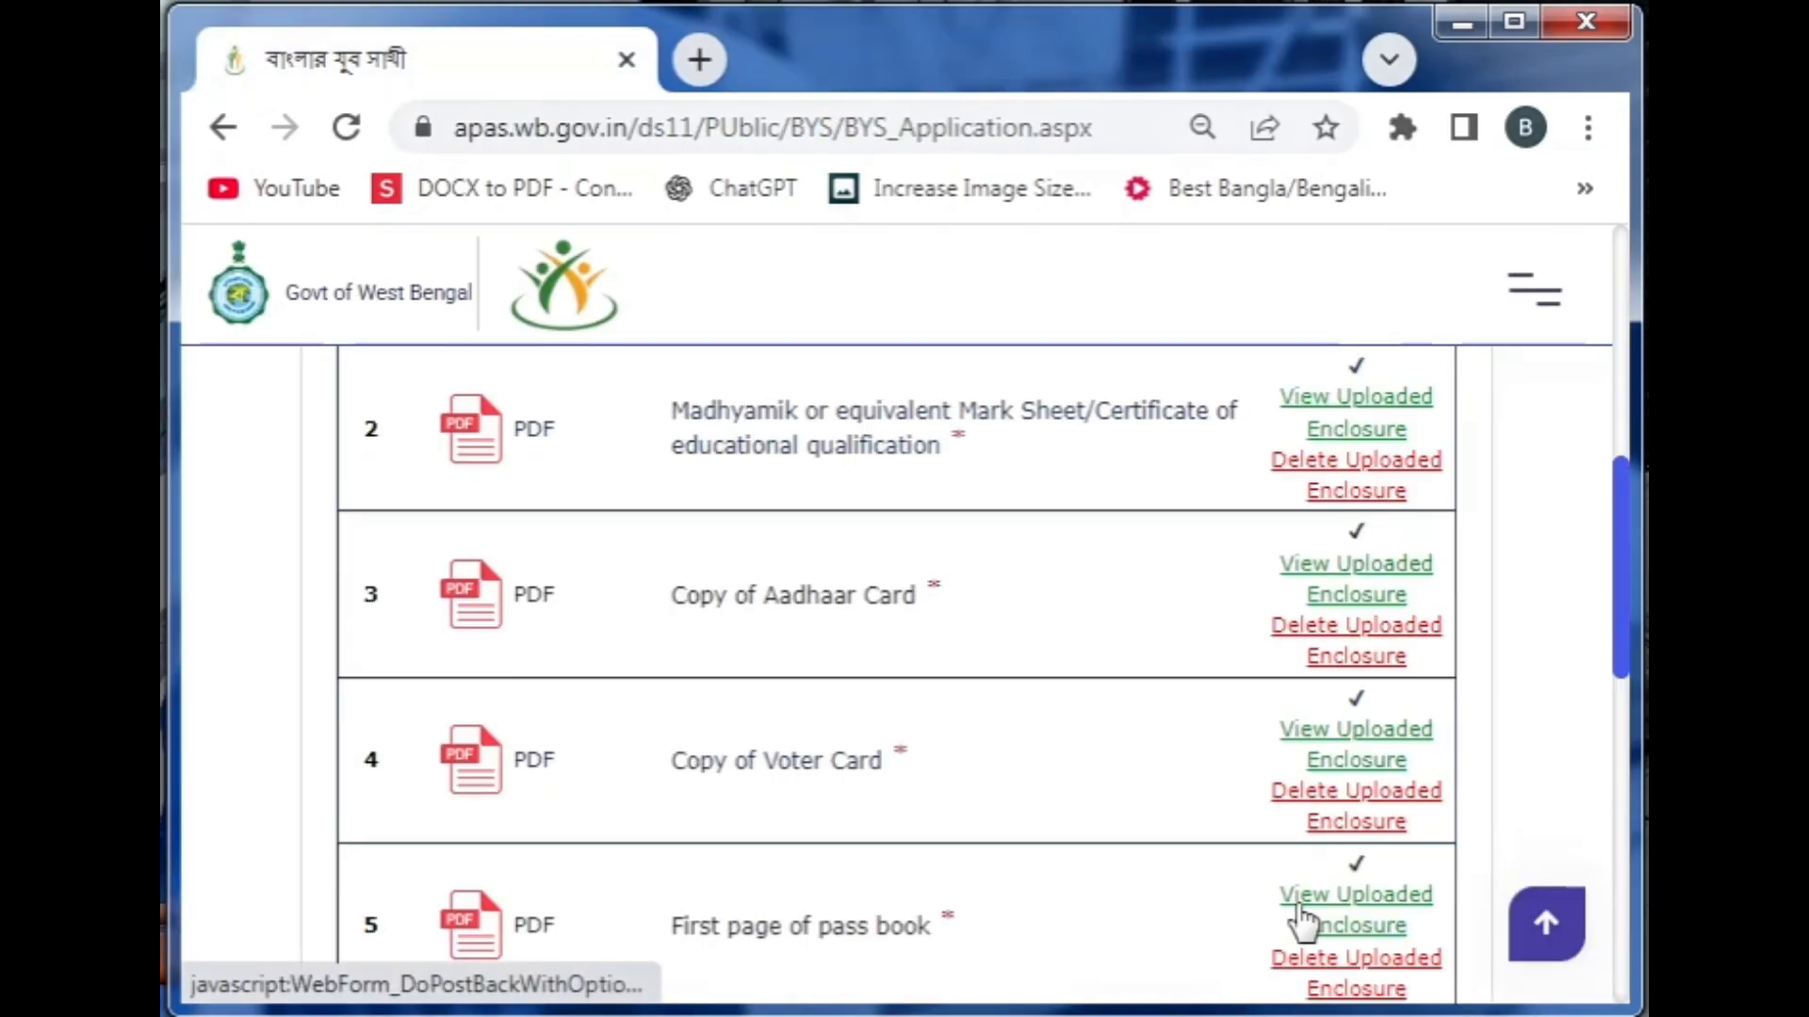
click(1301, 923)
click(421, 956)
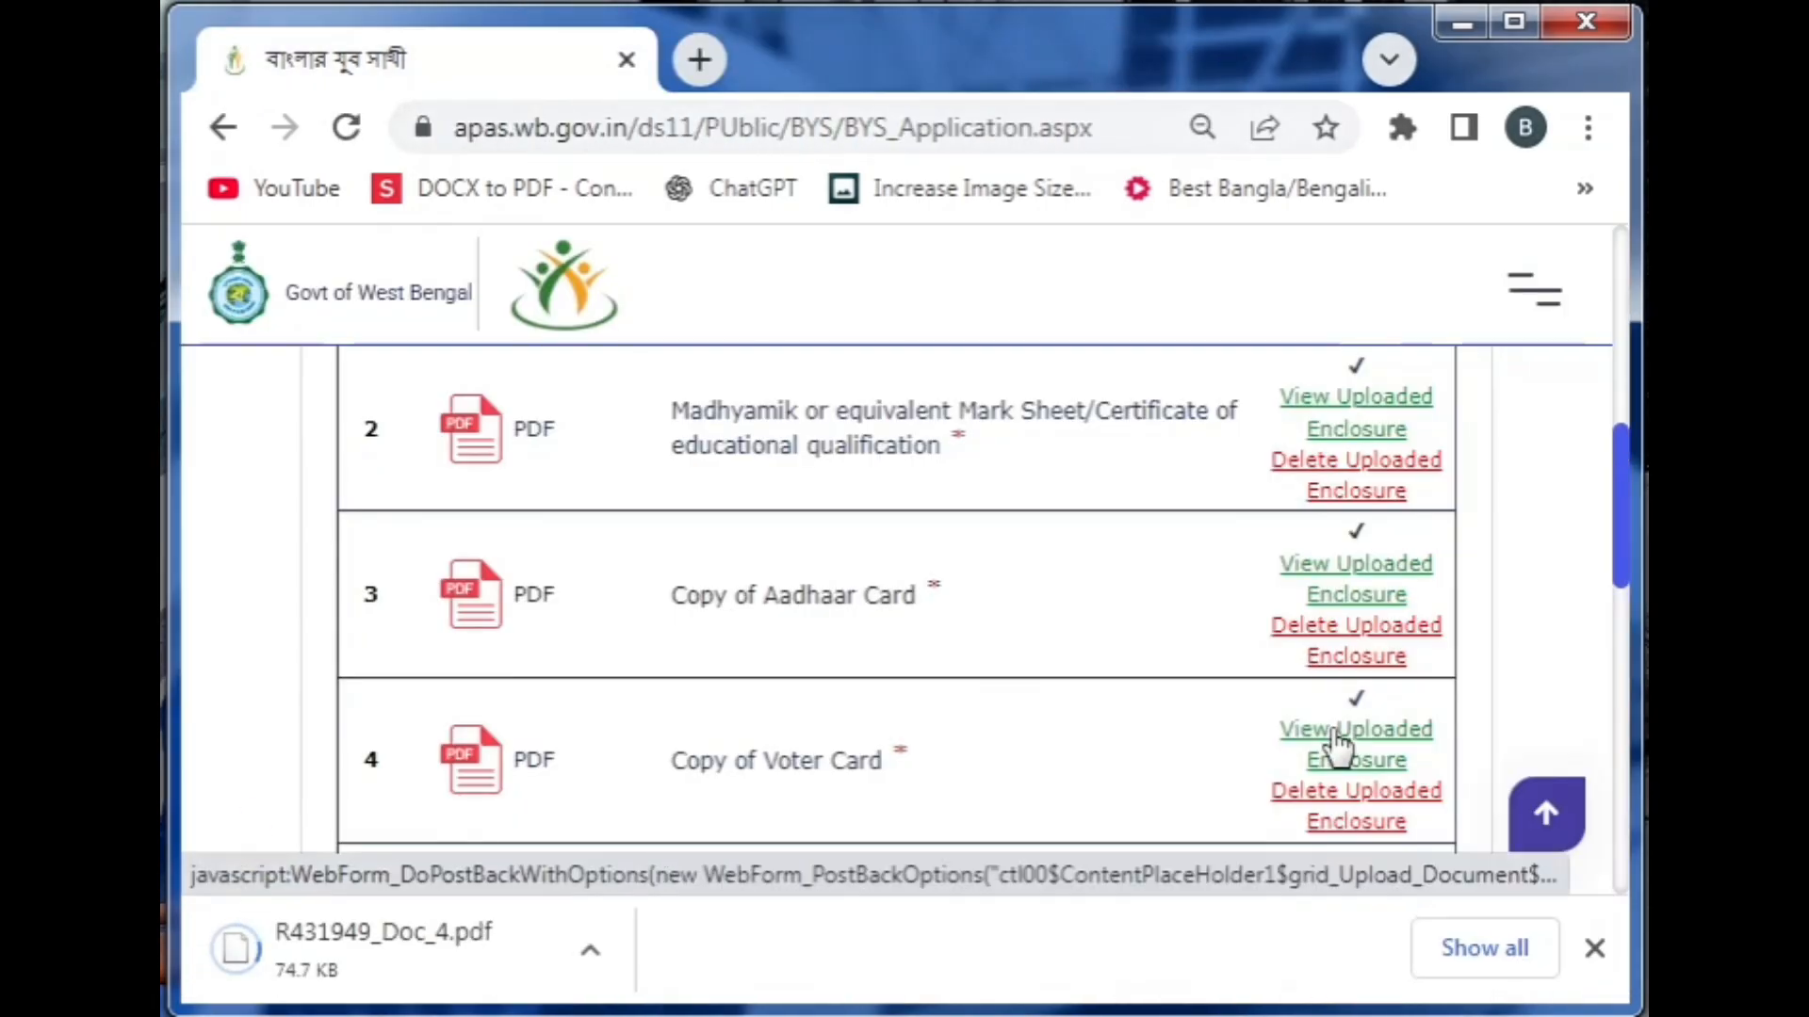
click(367, 953)
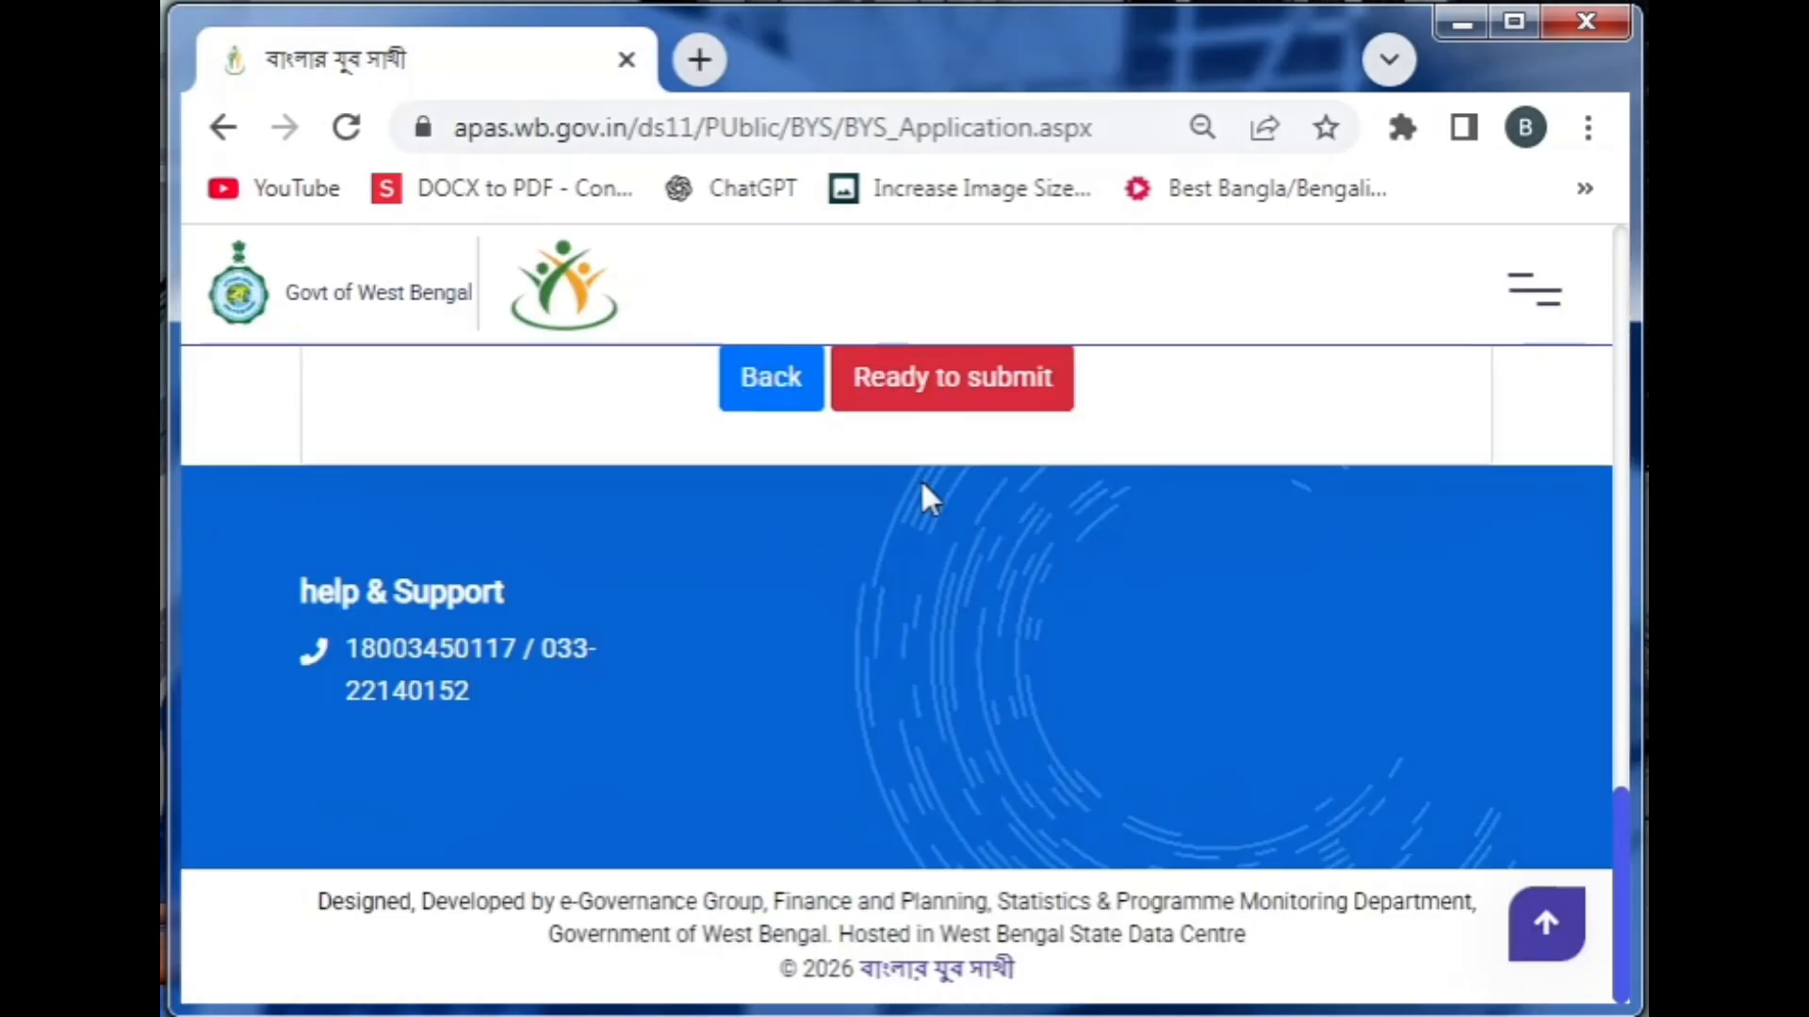
Go to Ready to submit, pass the self-declaration, and confirm Final Submit
click(914, 398)
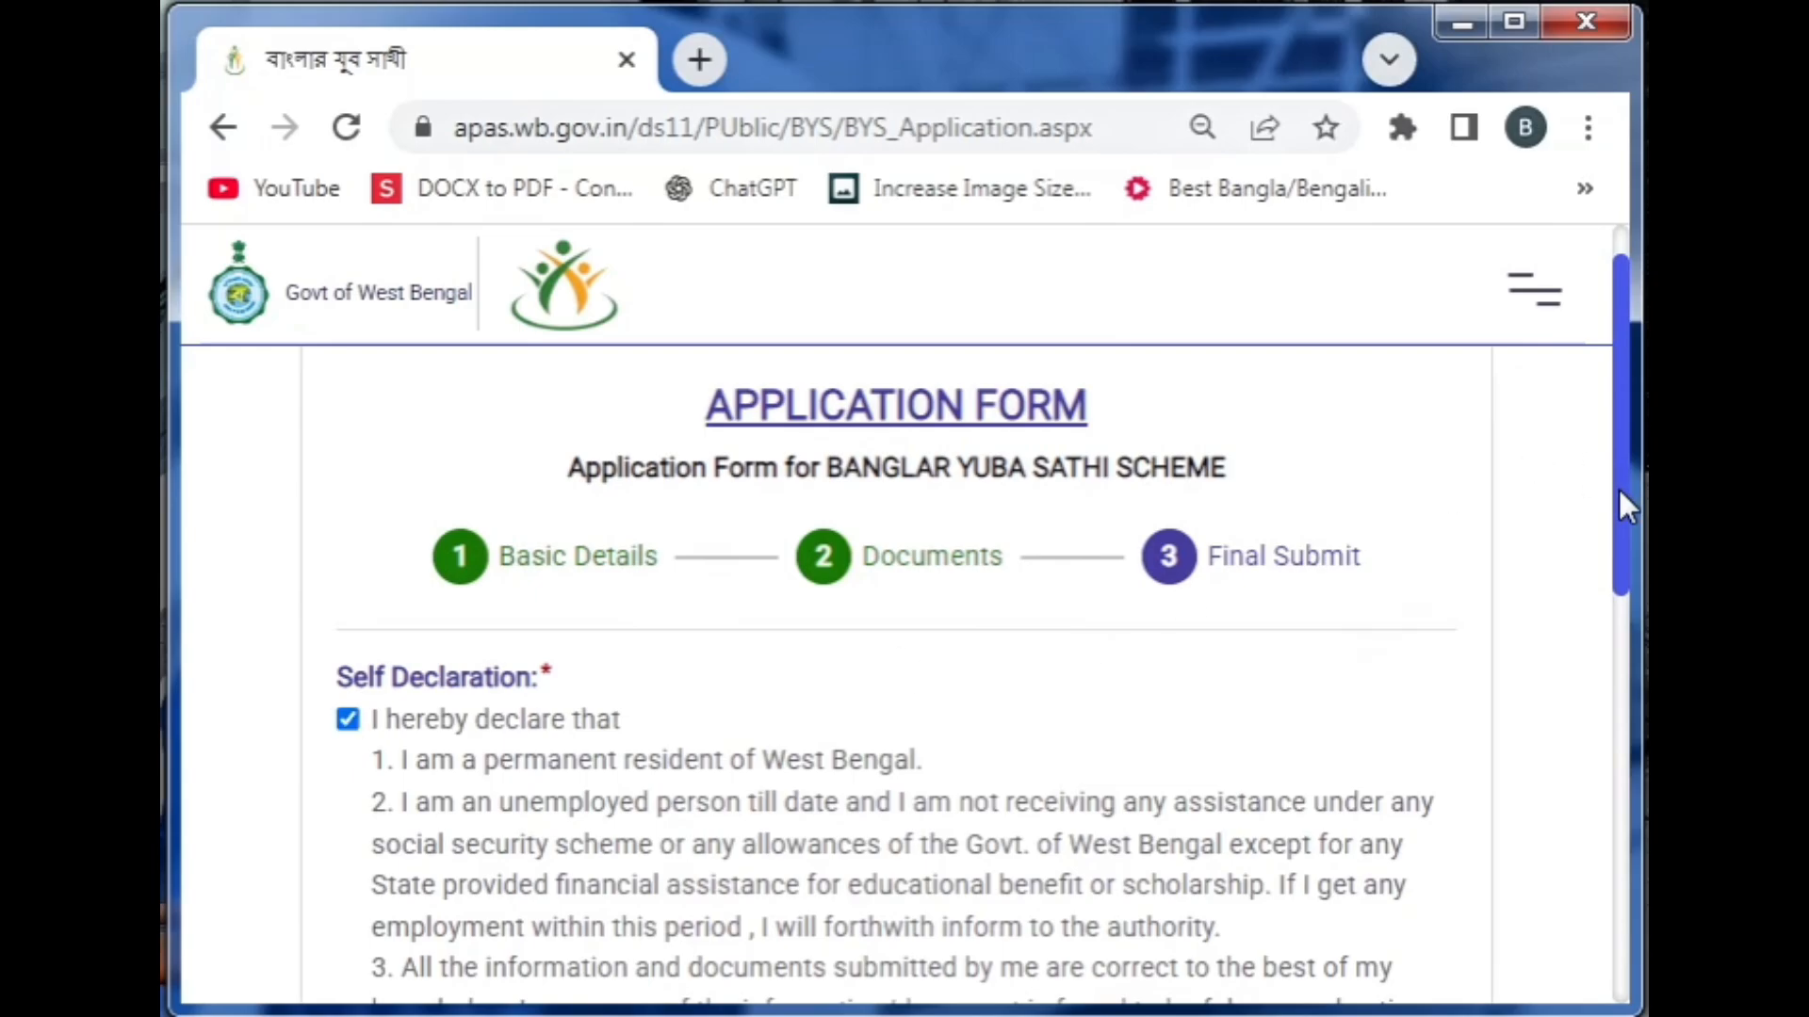
drag(1620, 495, 1615, 680)
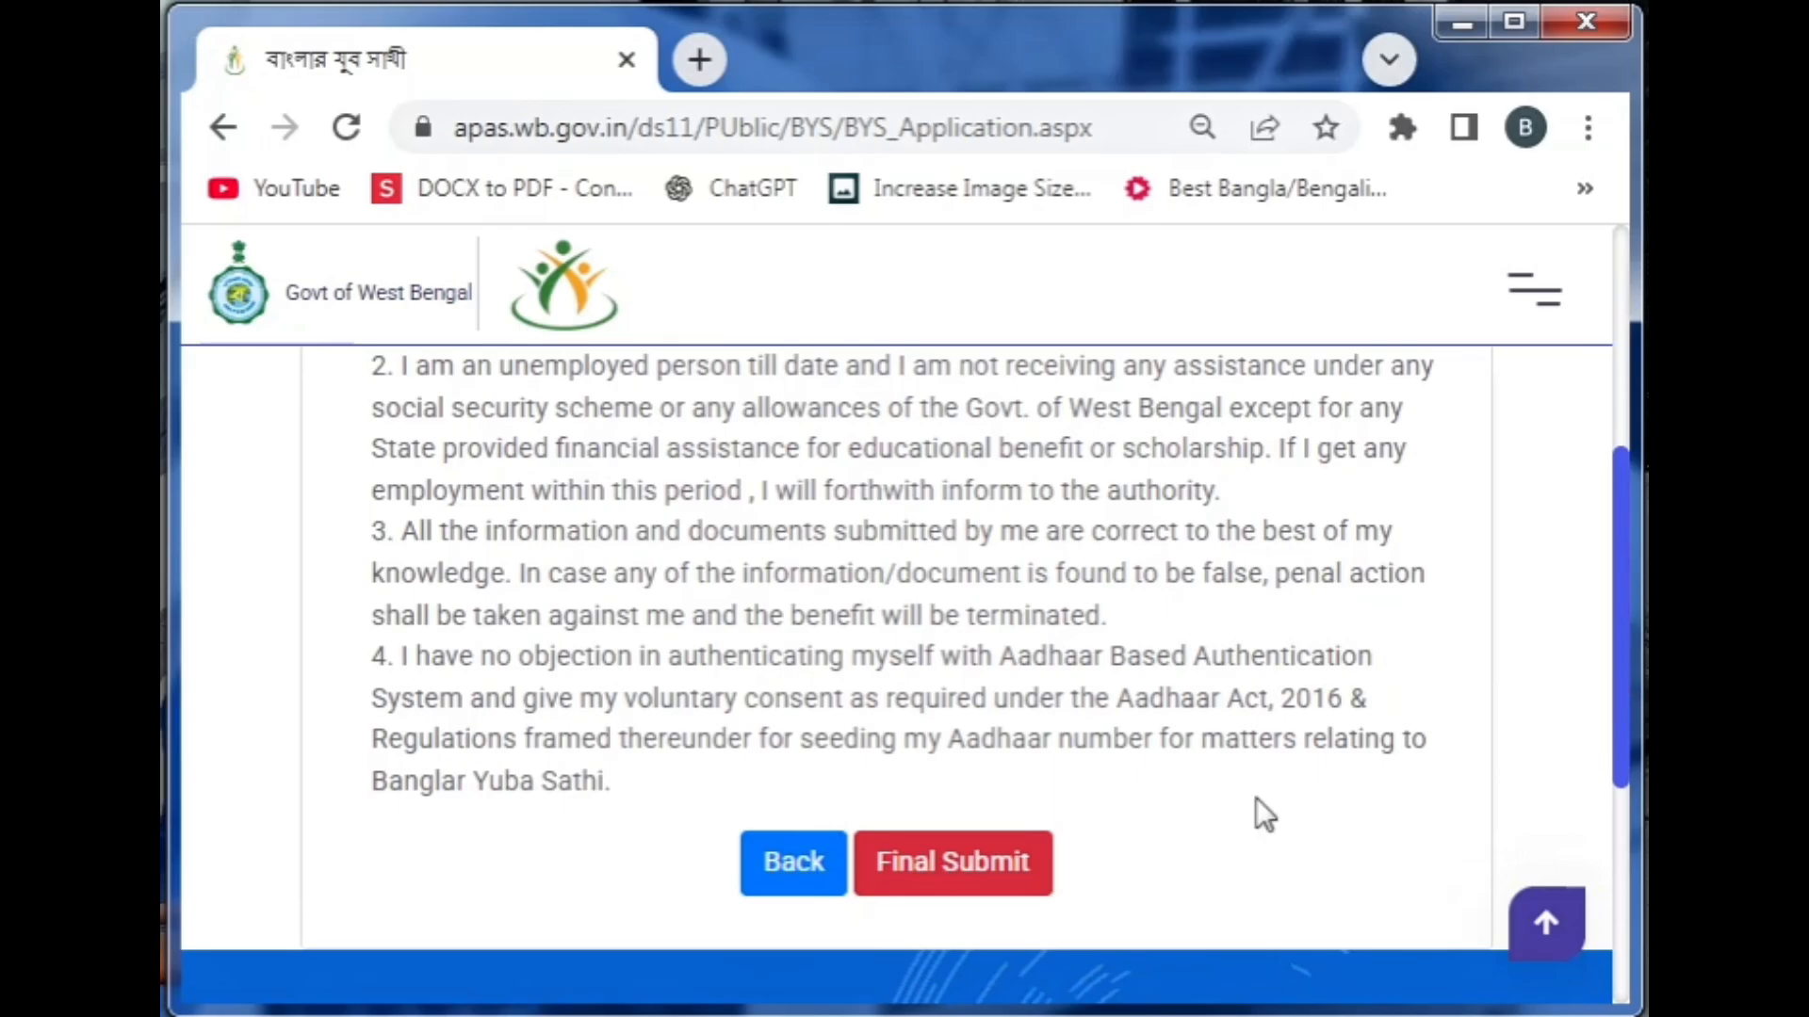
click(990, 888)
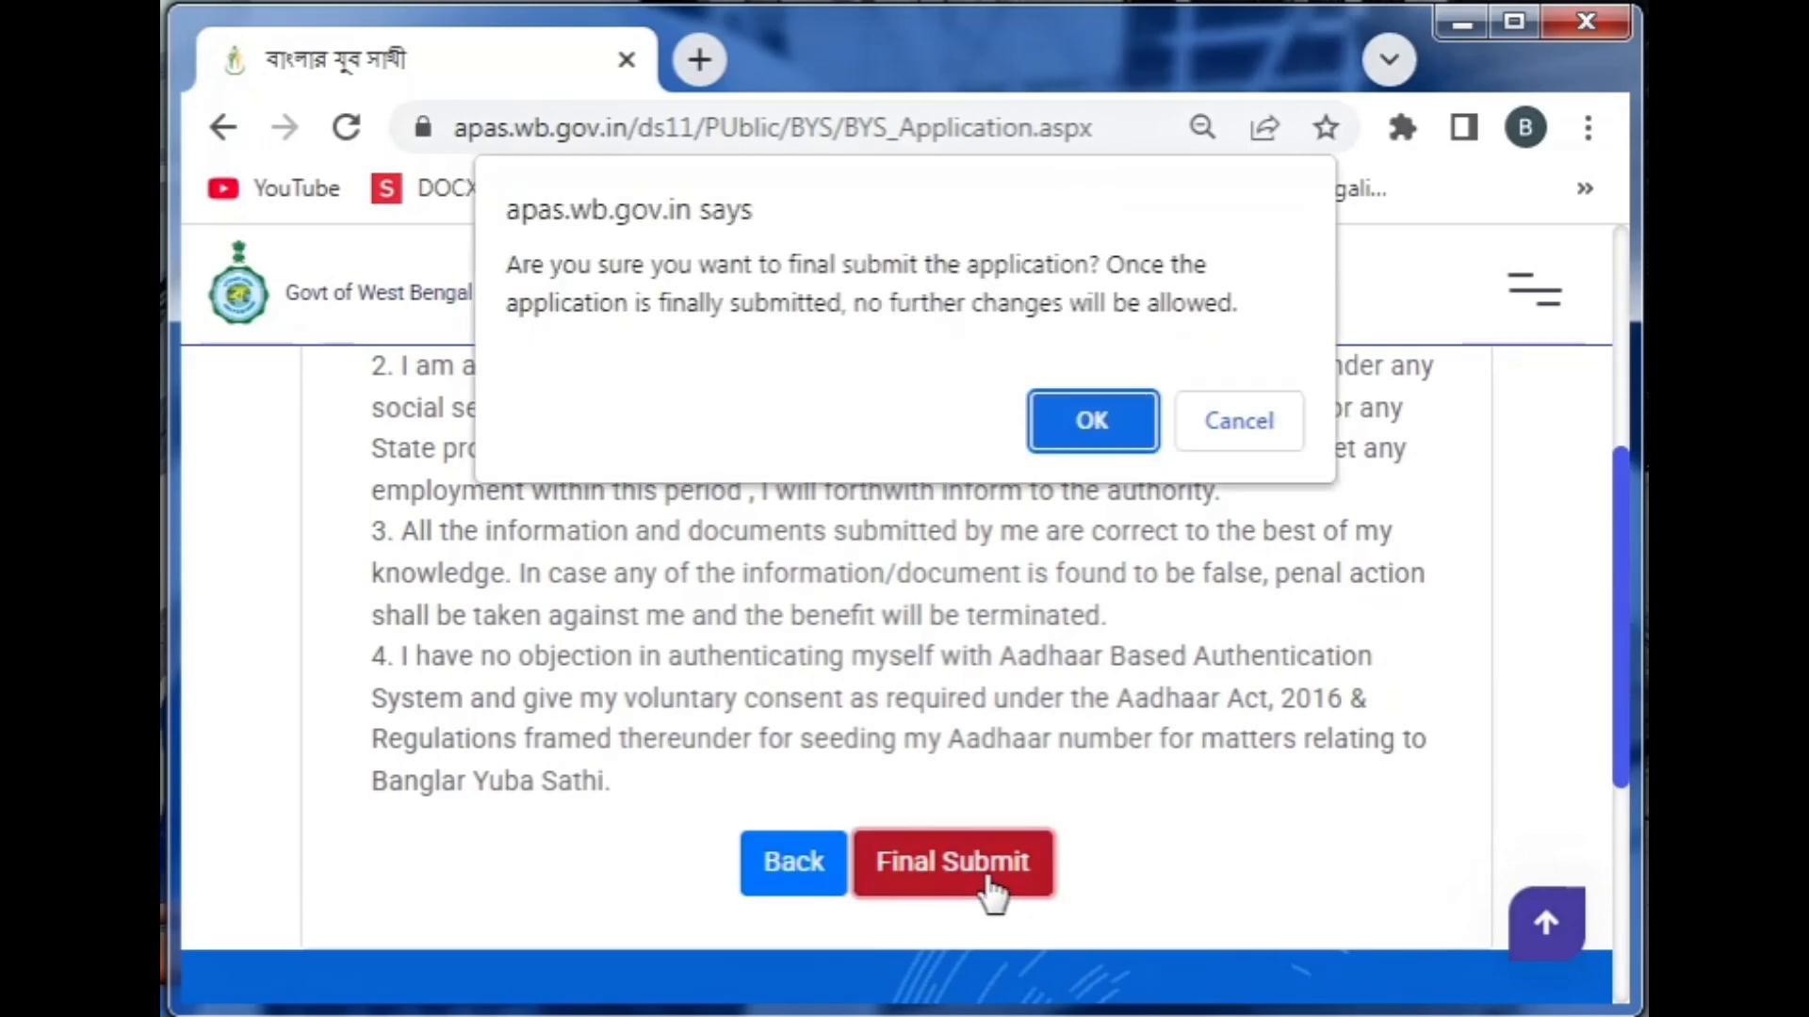
click(1086, 423)
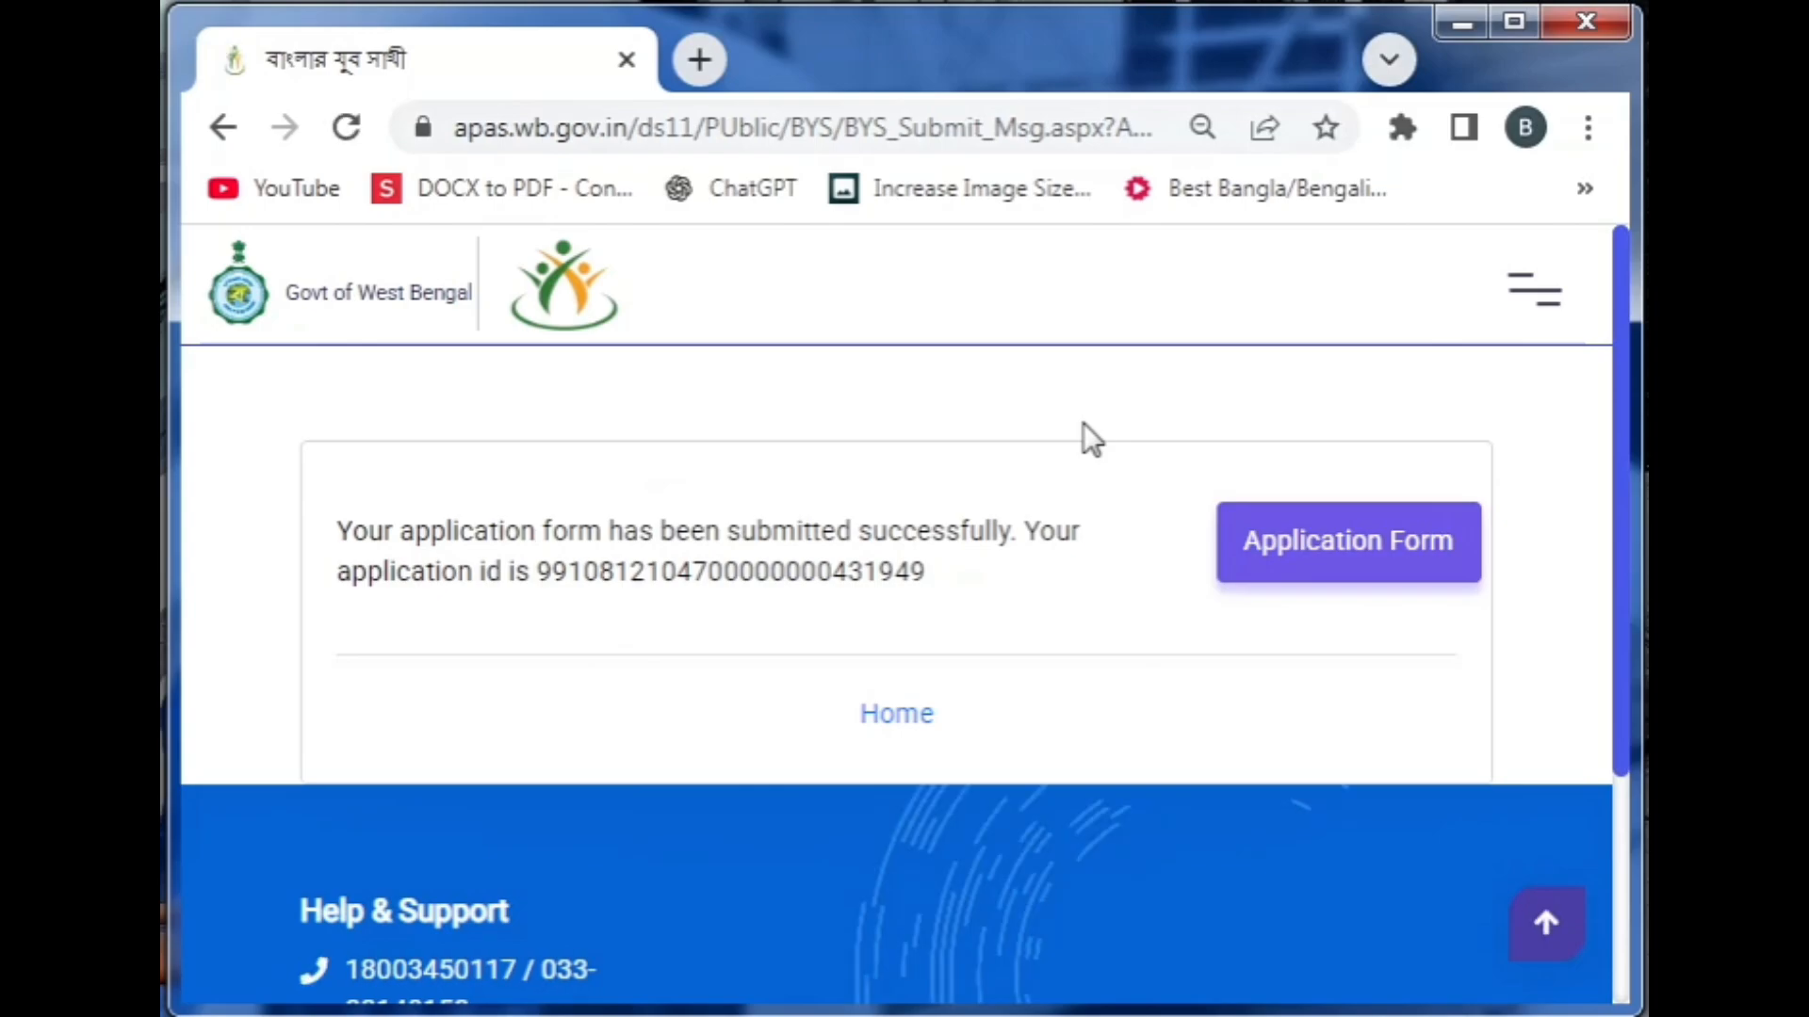
View the Application Form PDF, close it, and return to the portal home page
click(1326, 554)
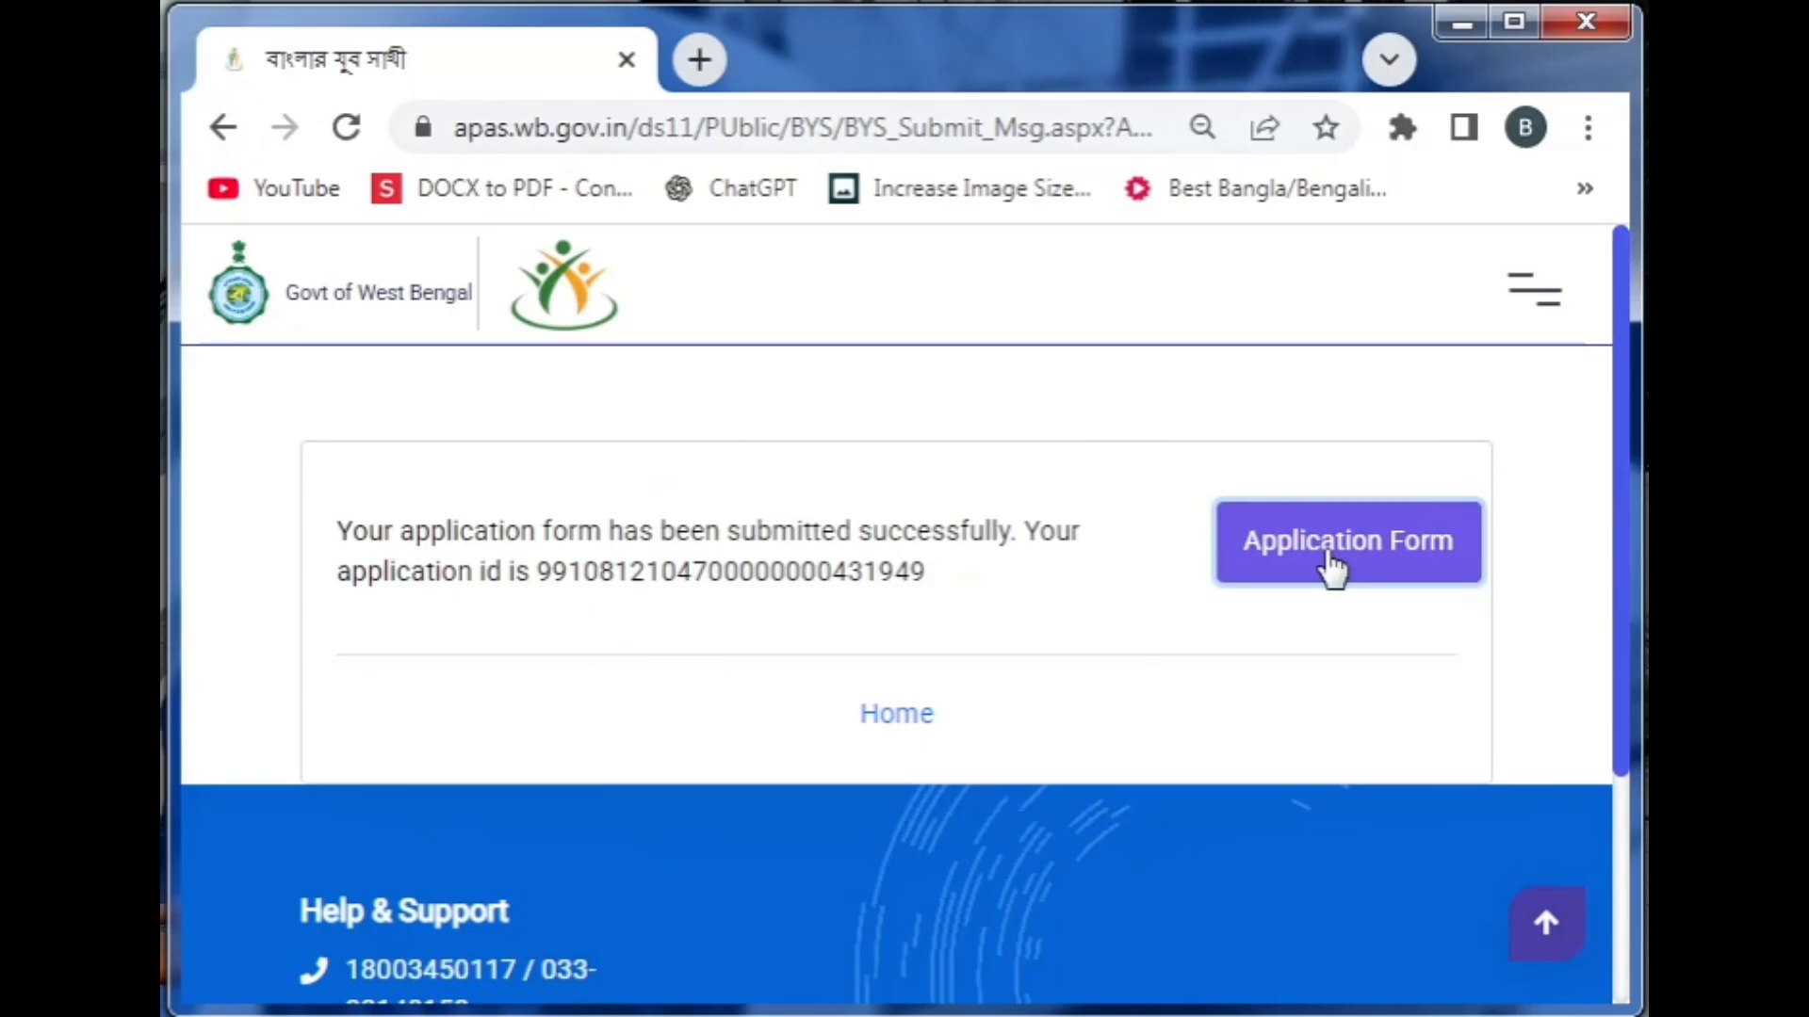
scroll(534, 671, down, 20)
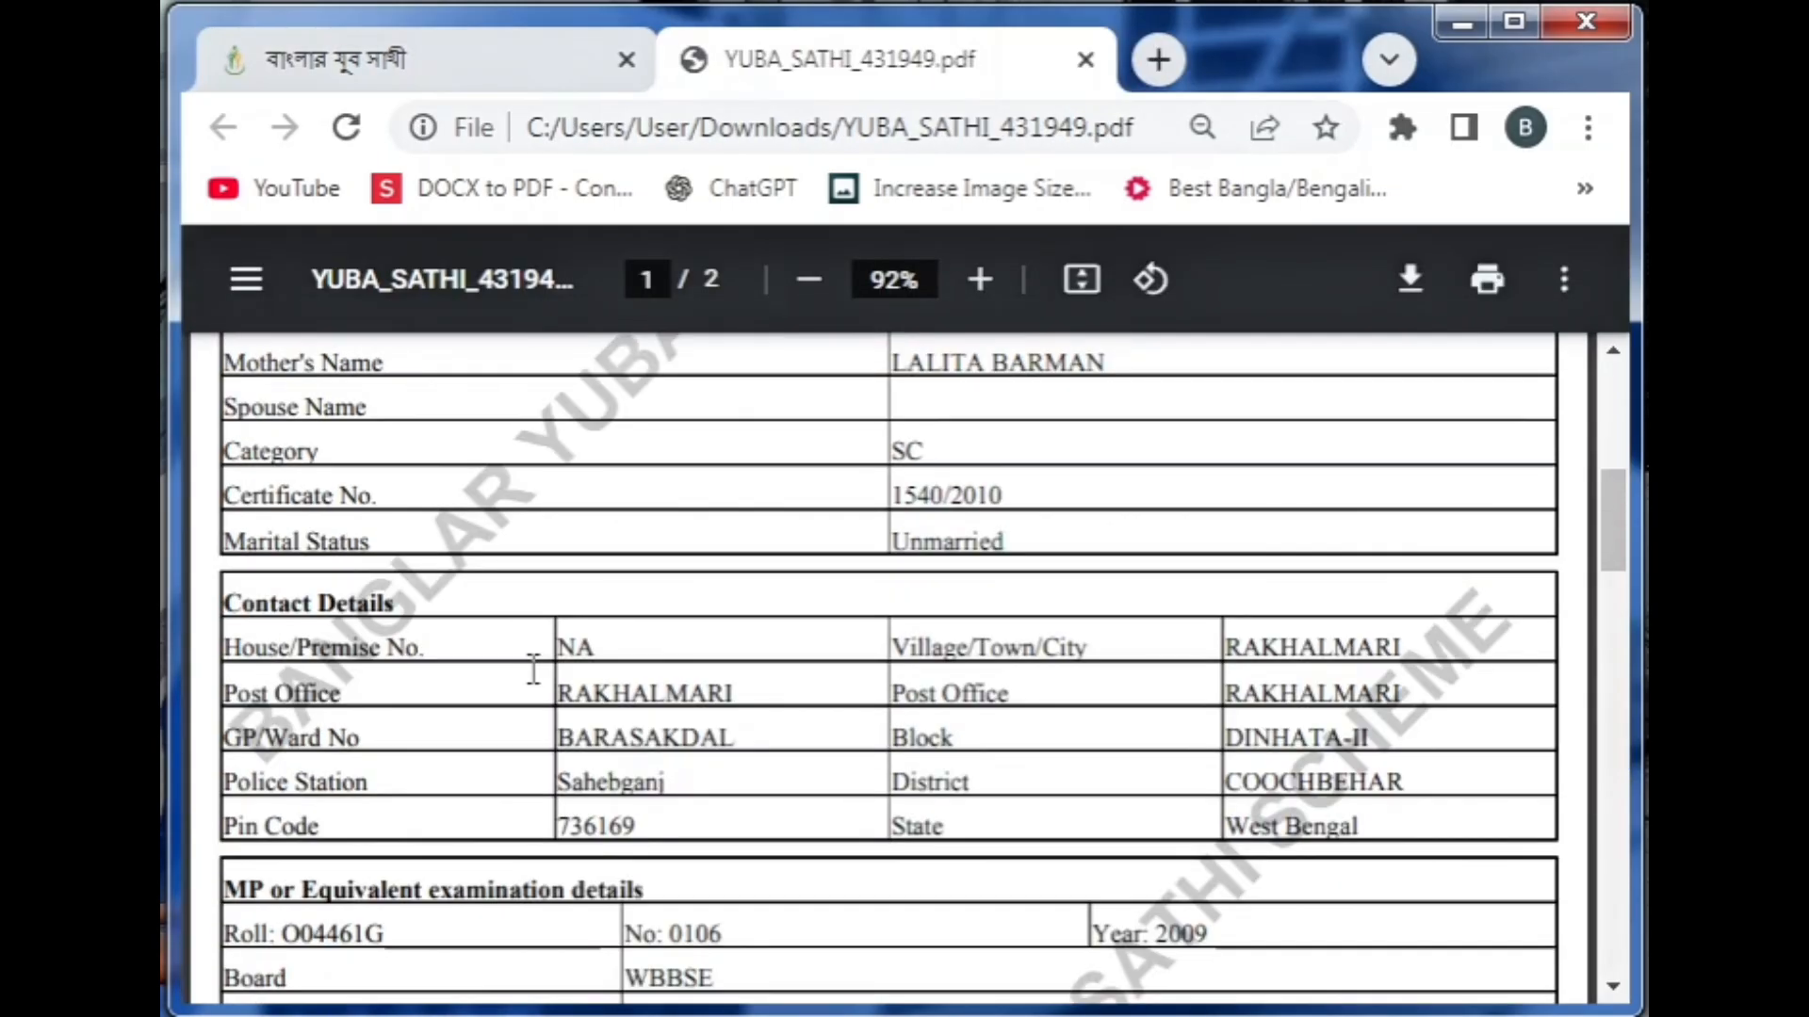
scroll(533, 671, up, 20)
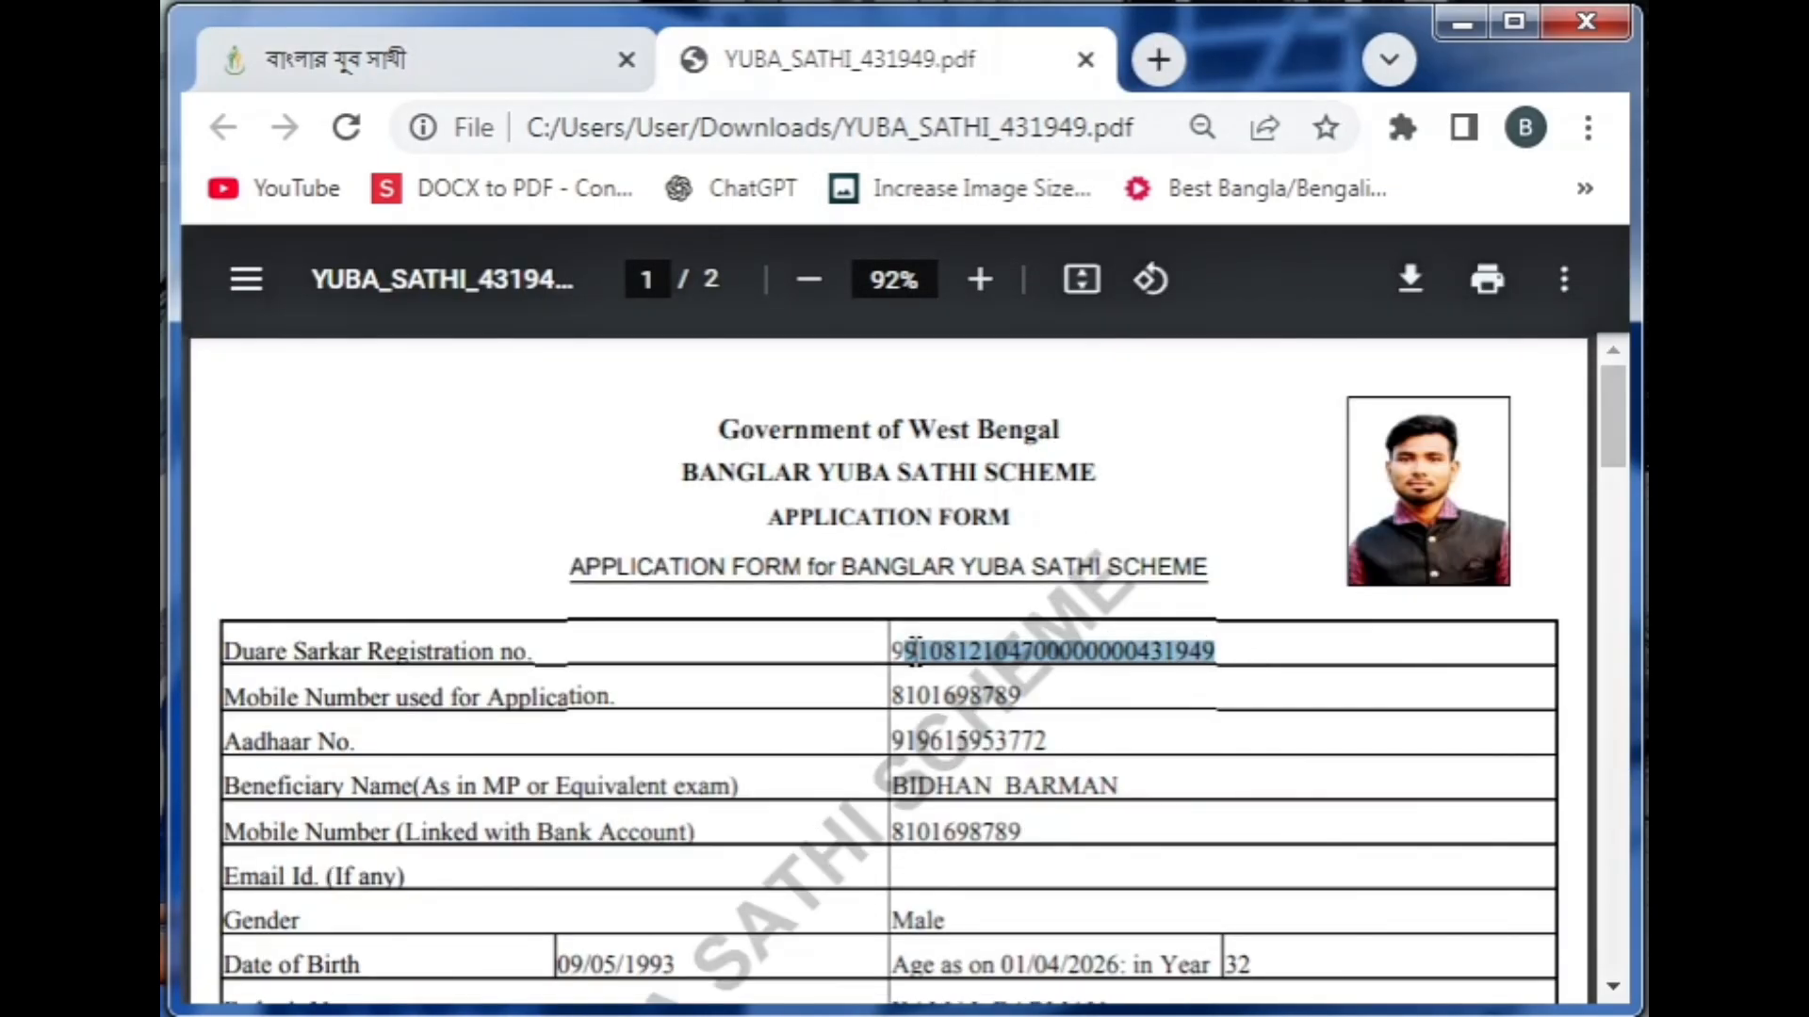
key(ctrl+w)
click(896, 718)
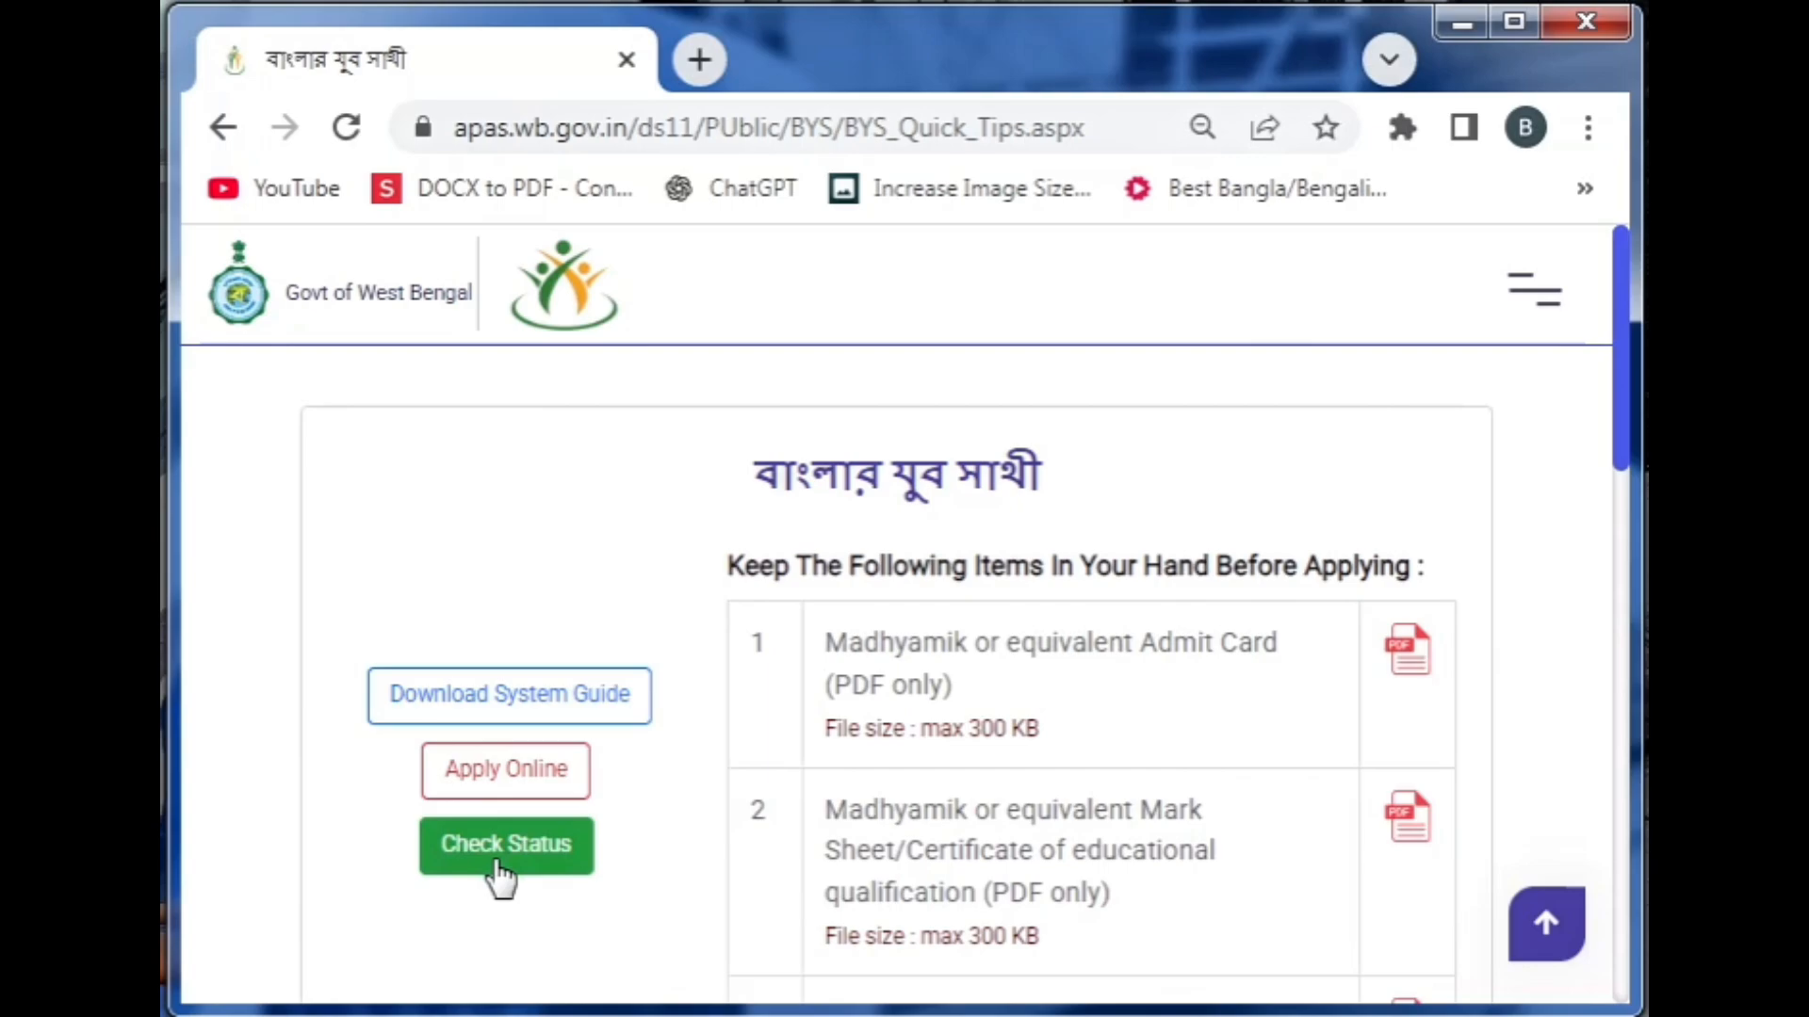
Log in to Check Status with the registered mobile number, captcha answer 20 and secret PIN
click(499, 875)
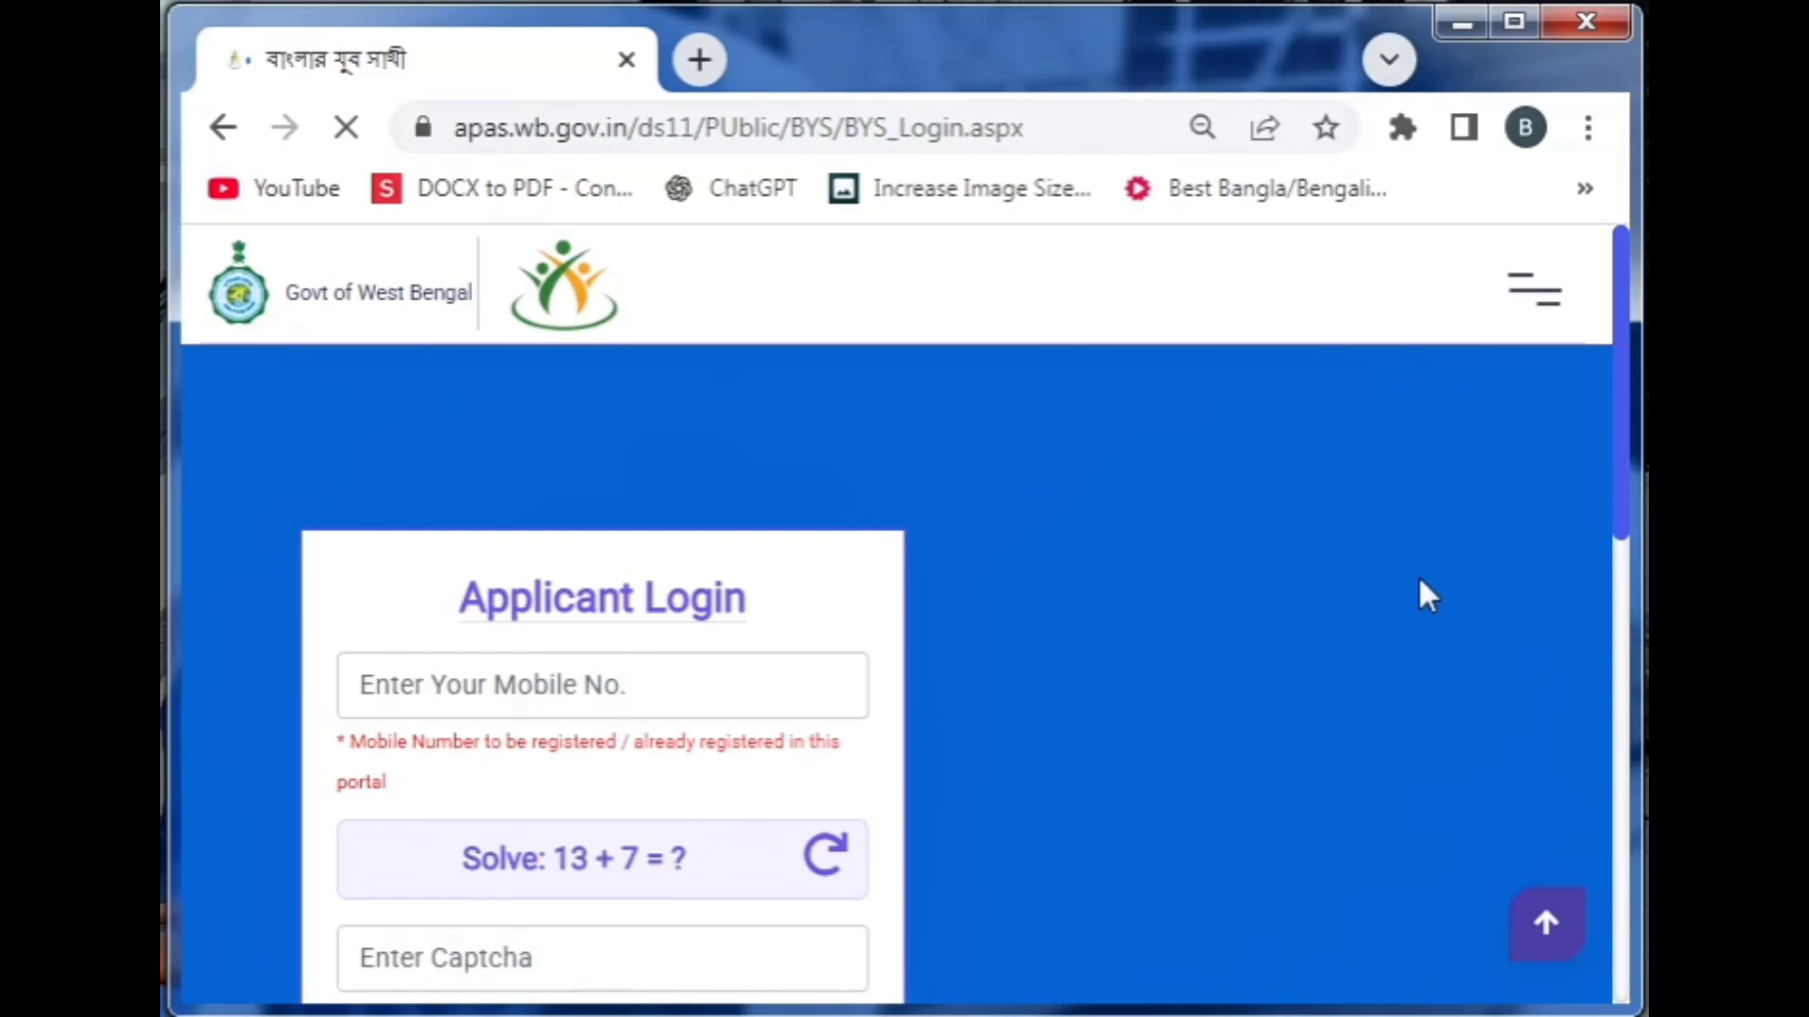
click(570, 675)
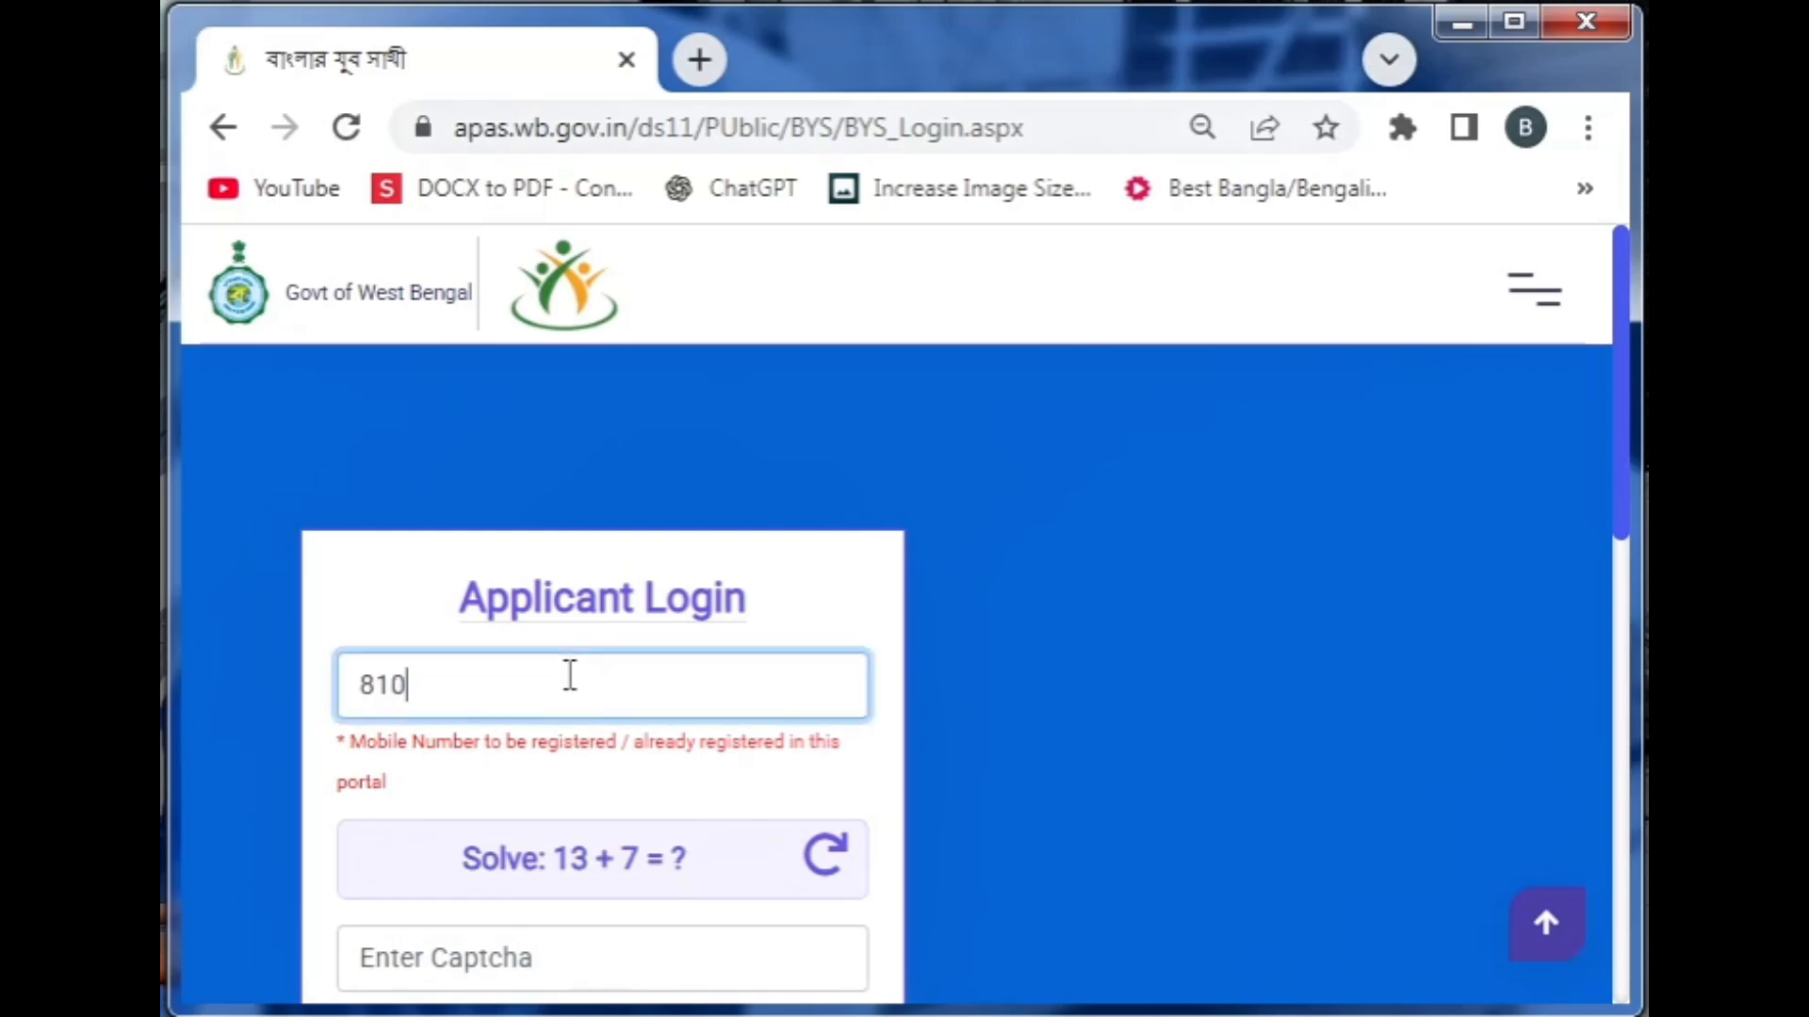
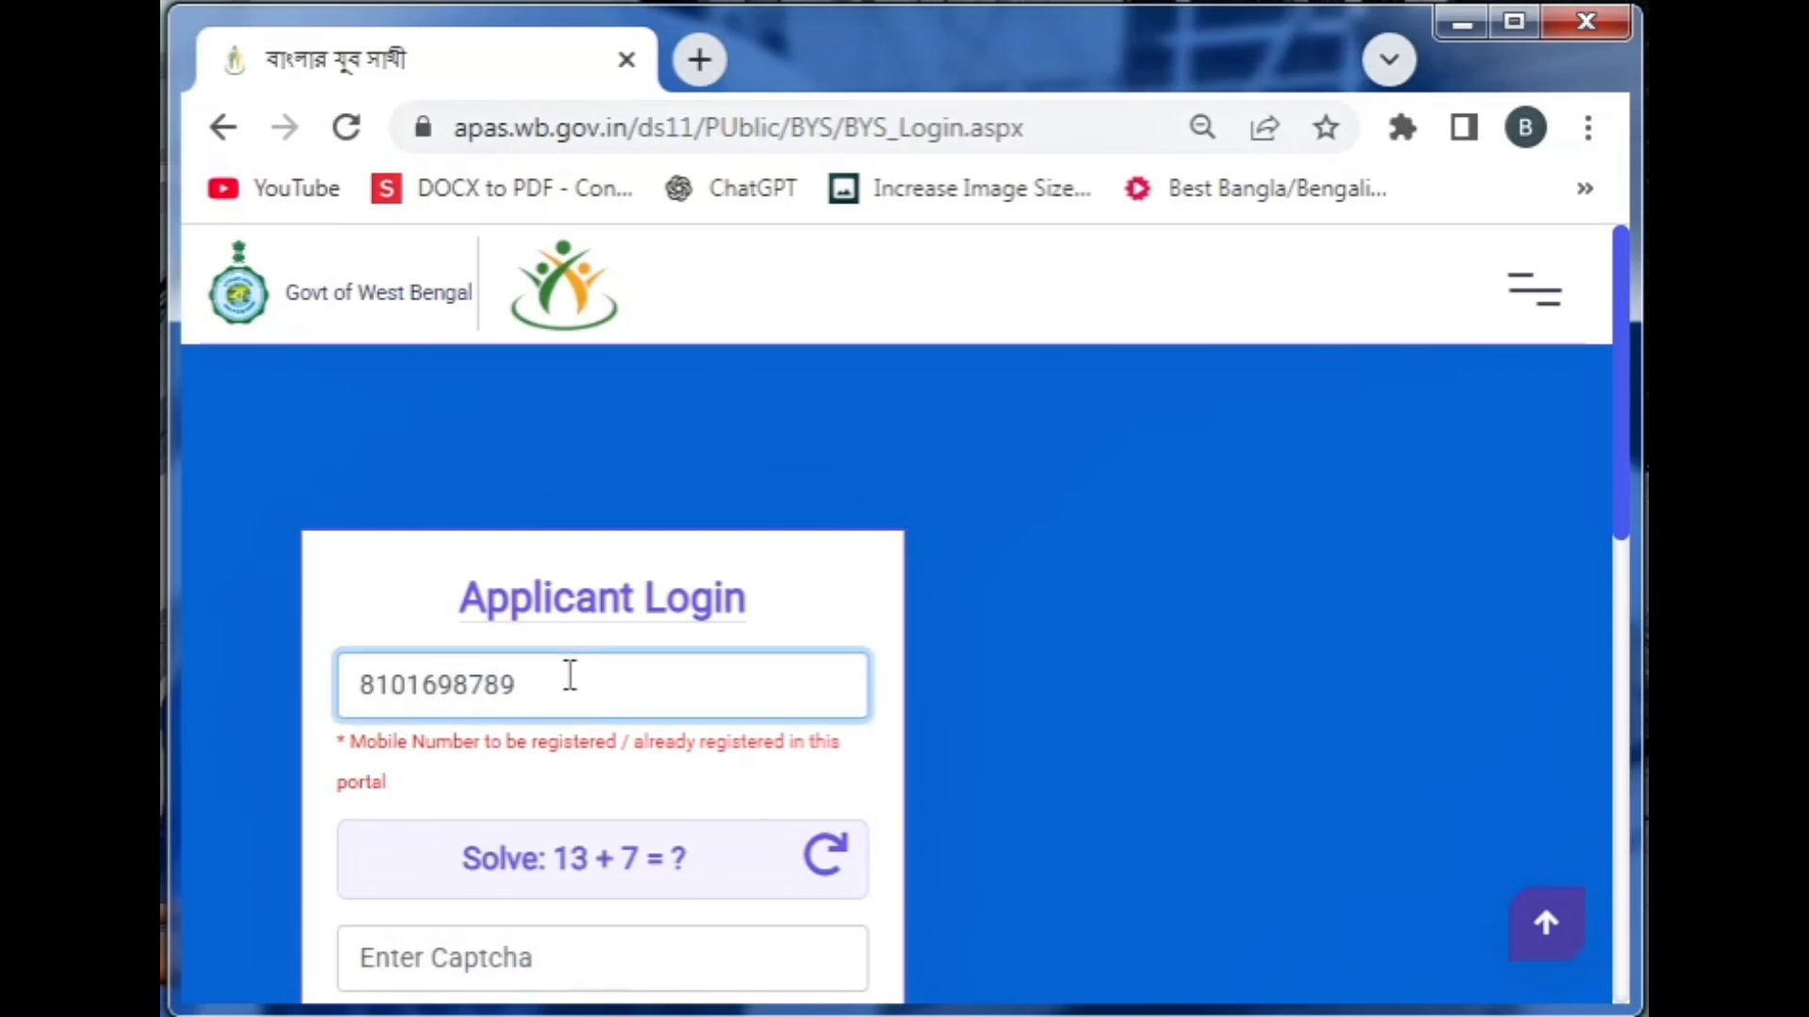
click(448, 957)
text(2)
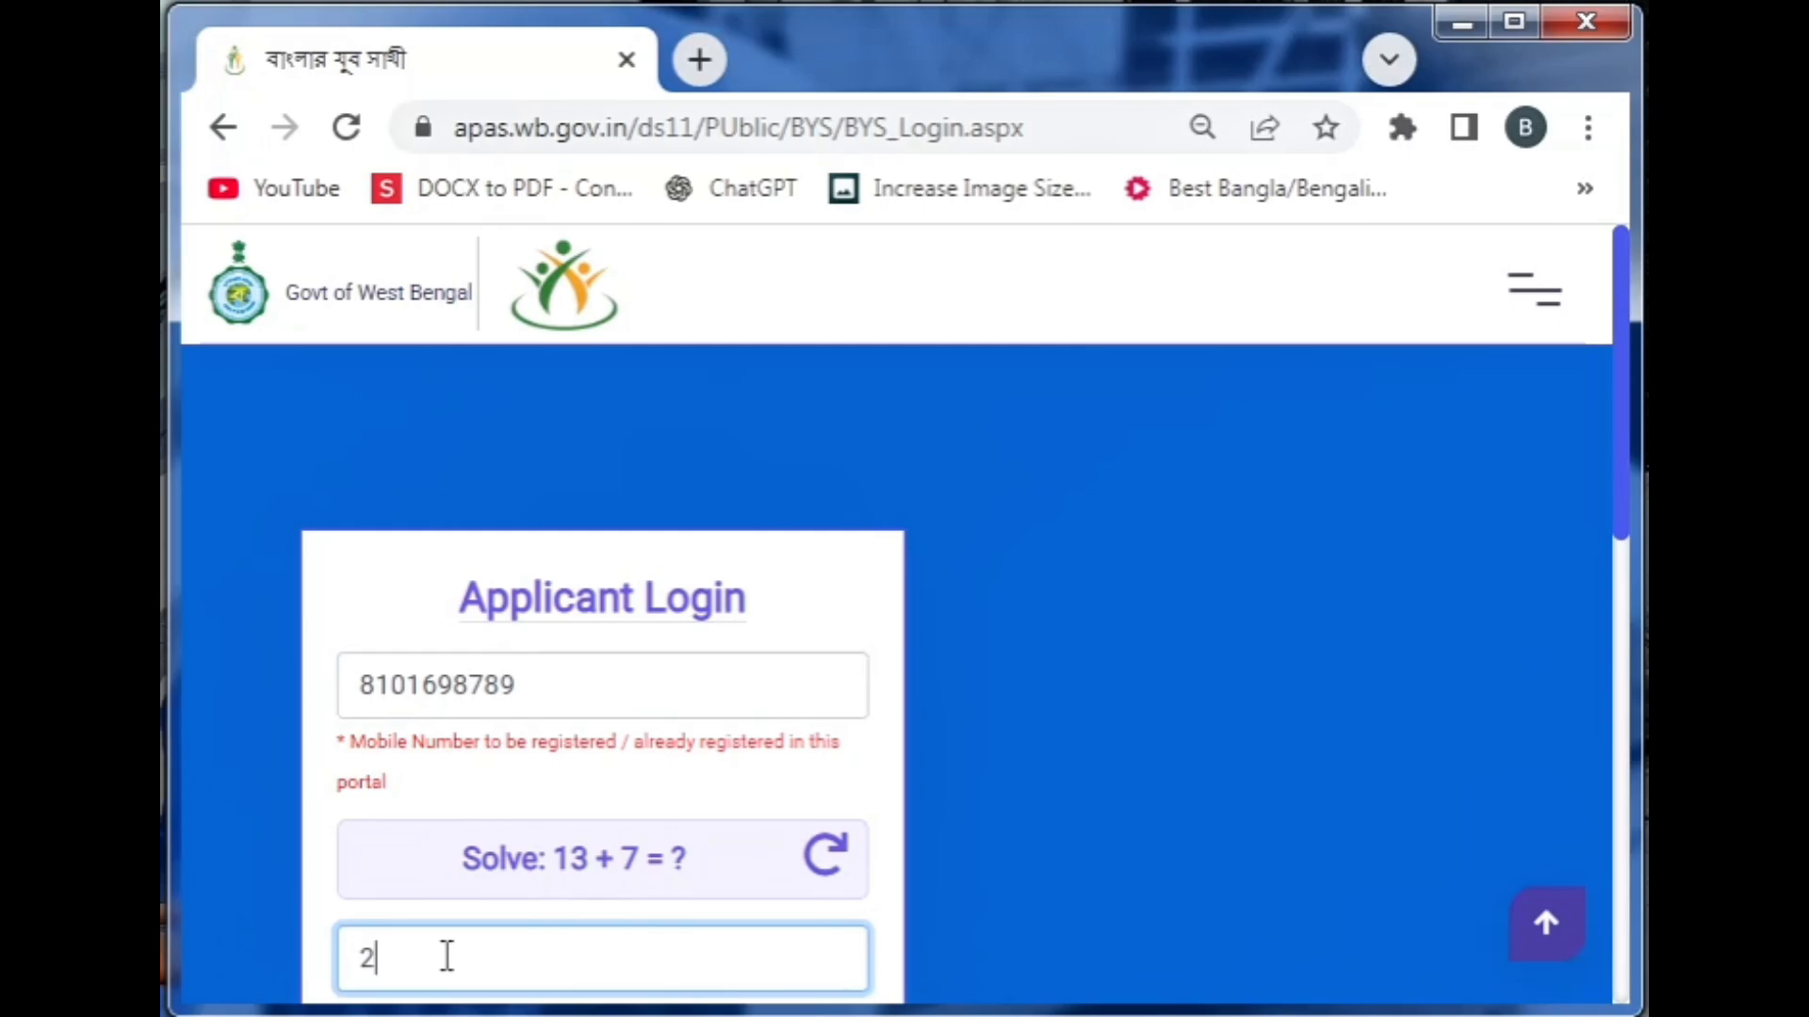
text(0)
scroll(1624, 492, down, 1)
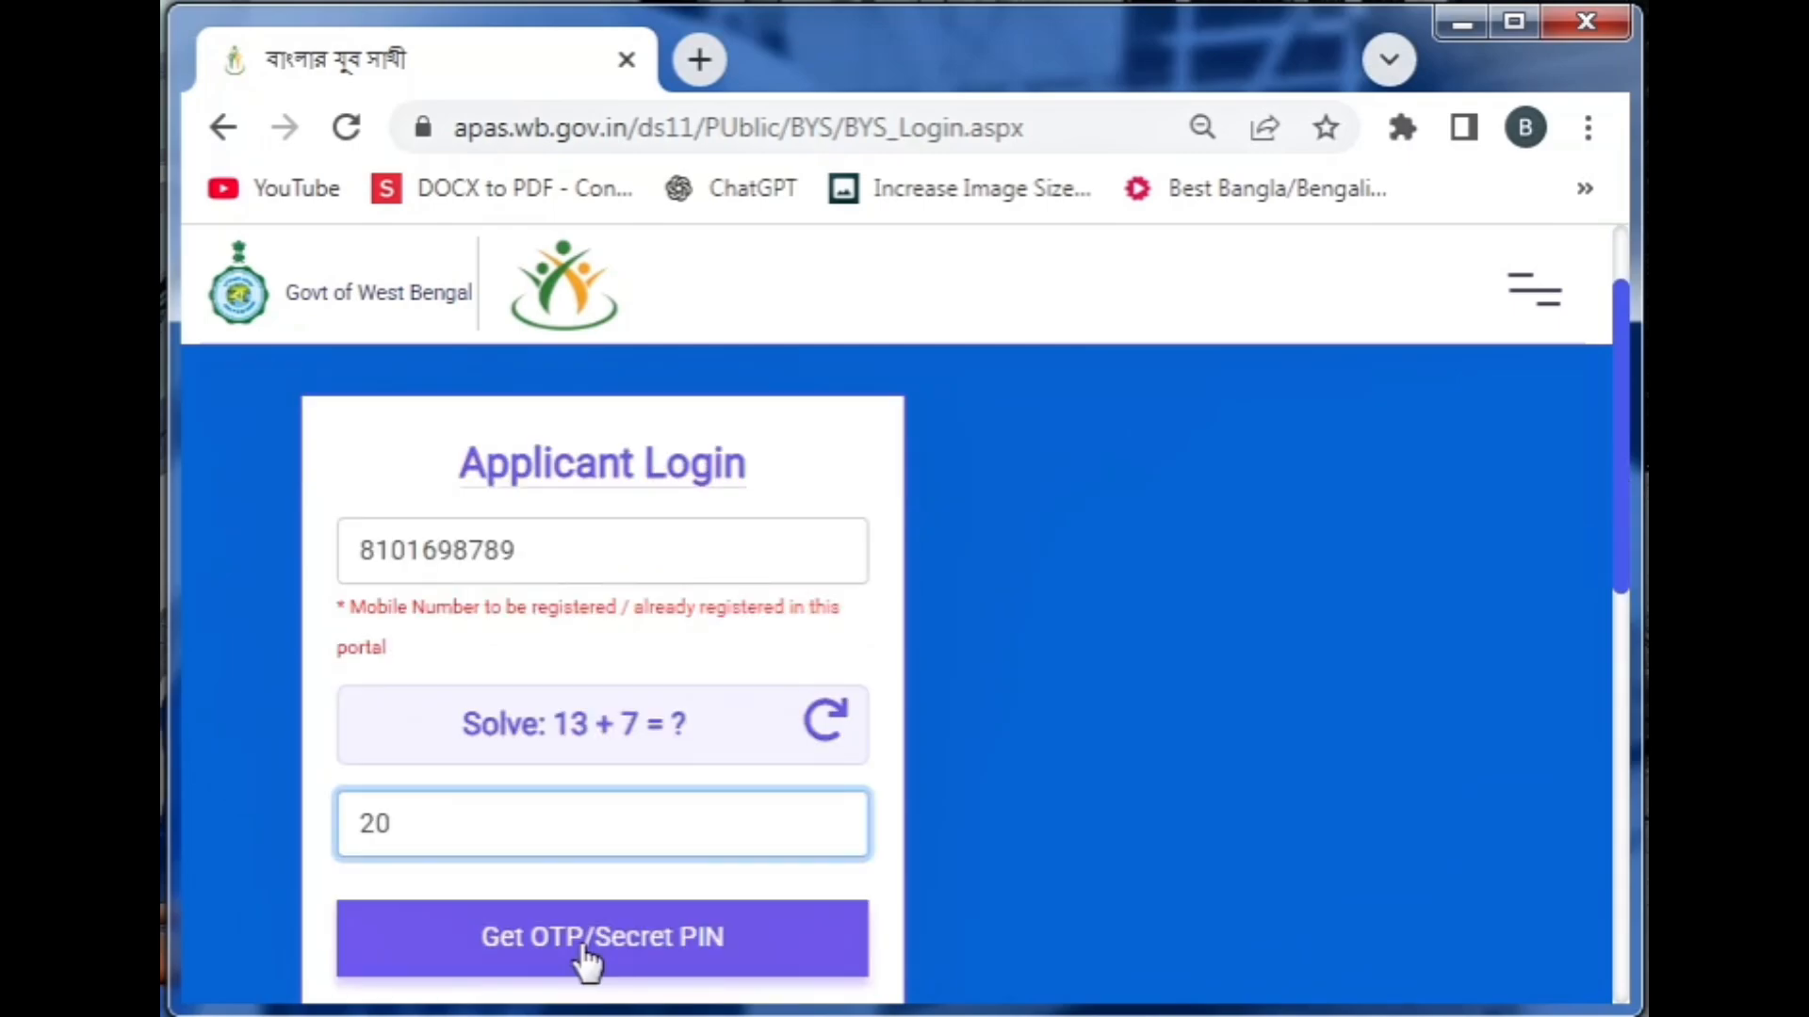
click(587, 959)
key(Return)
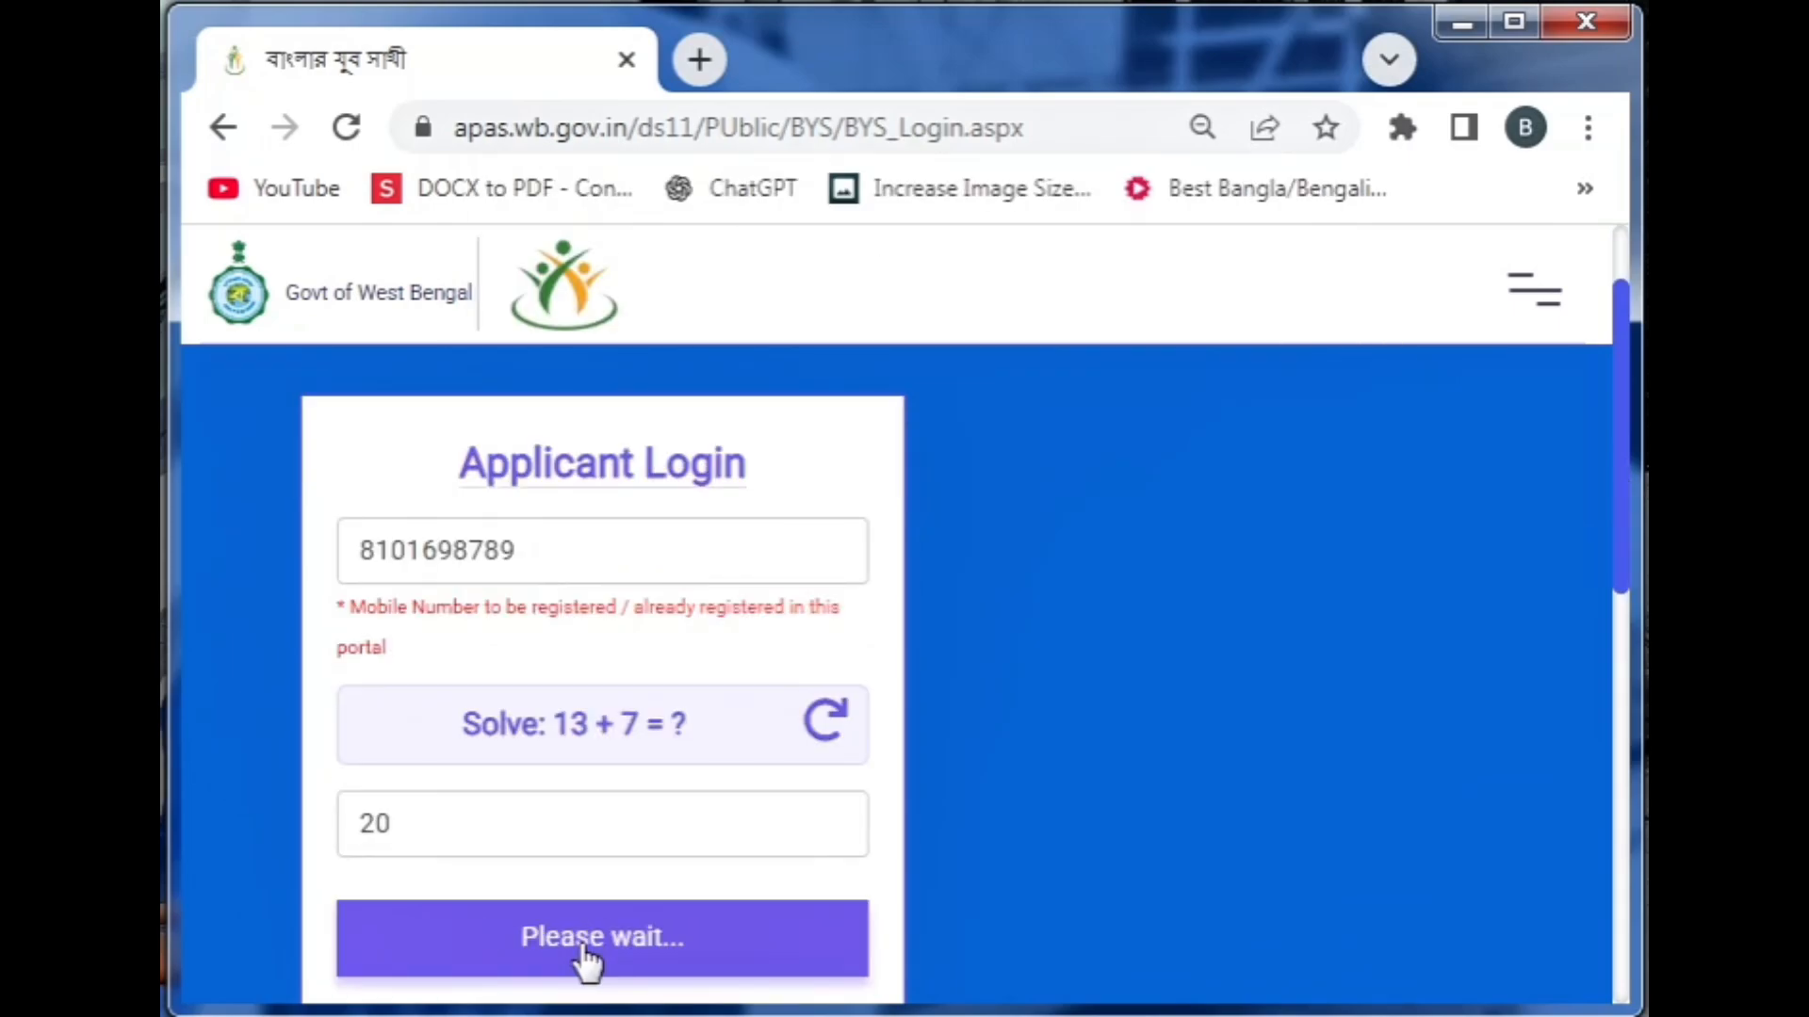
click(585, 980)
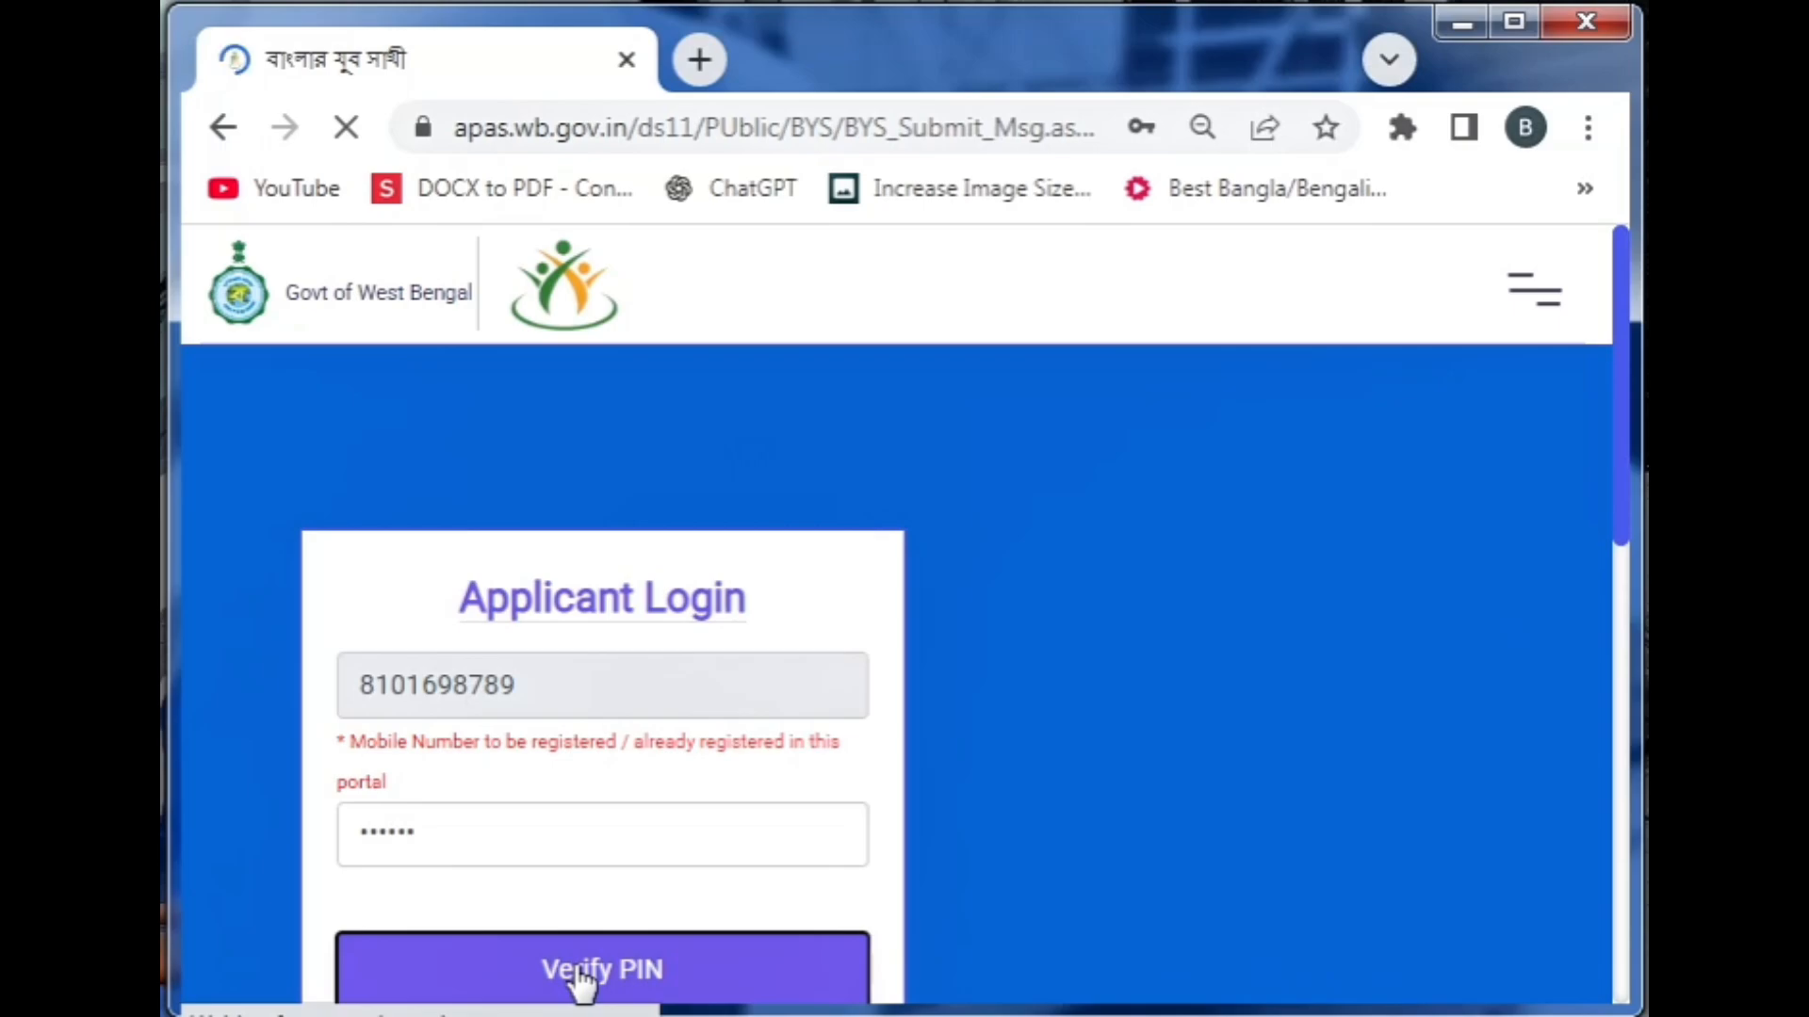